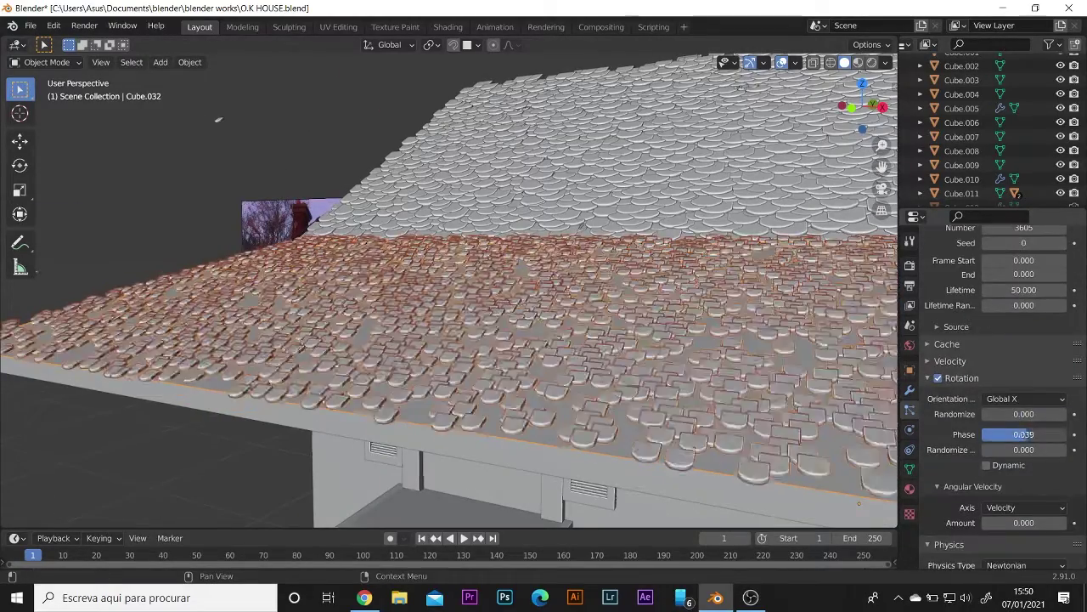
Give the roof slope's tile particles render scale 1.82 and size randomness 0.785.
{"action": "left_click", "coordinate": [697, 199]}
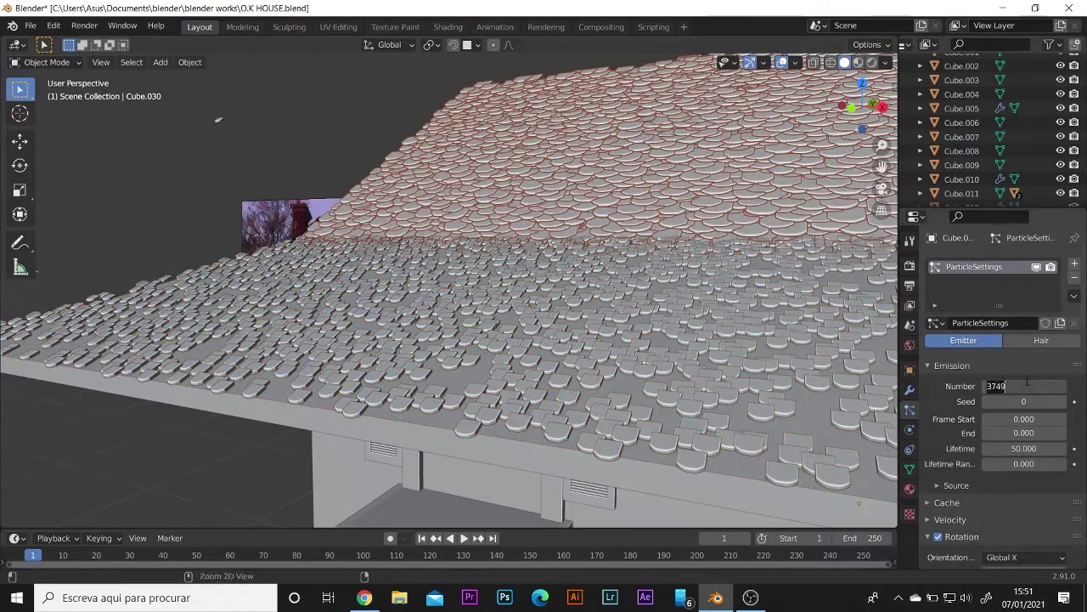
{"action": "scroll", "coordinate": [1027, 382], "scroll_direction": "down", "scroll_amount": 10}
{"action": "double_click", "coordinate": [1024, 403]}
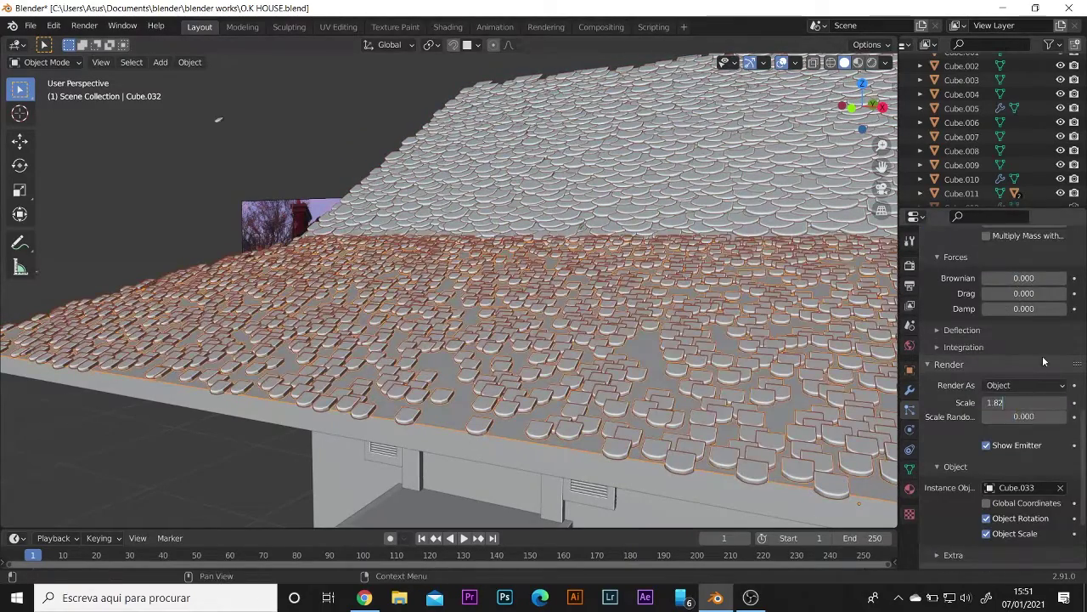
{"action": "key", "text": "Return"}
{"action": "left_click_drag", "start_coordinate": [1011, 417], "coordinate": [1033, 417]}
{"action": "middle_click_drag", "start_coordinate": [552, 382], "coordinate": [509, 450]}
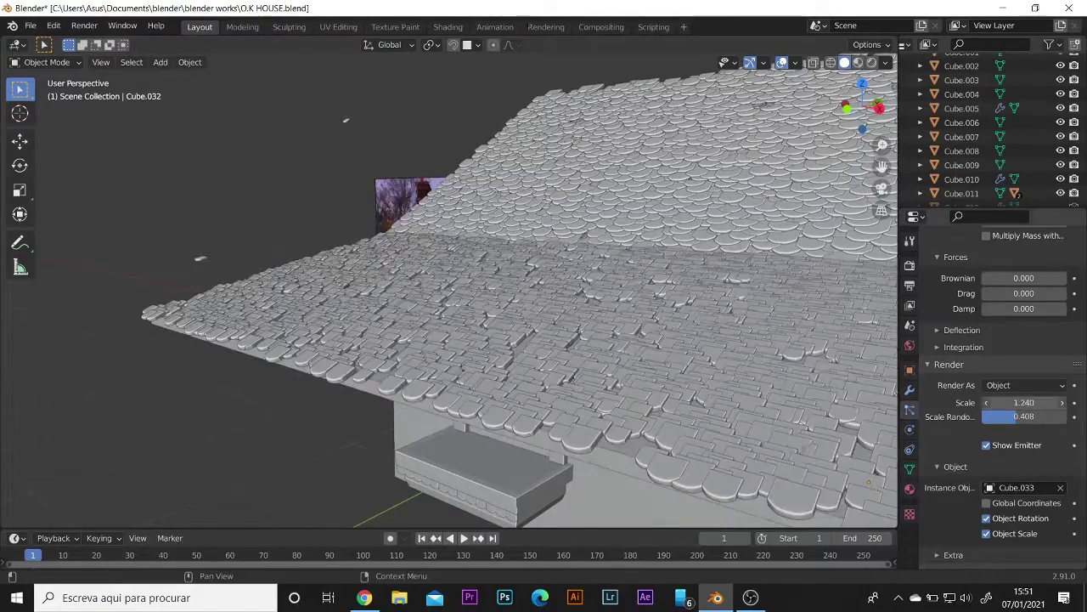
{"action": "left_click_drag", "start_coordinate": [1011, 416], "coordinate": [1030, 416]}
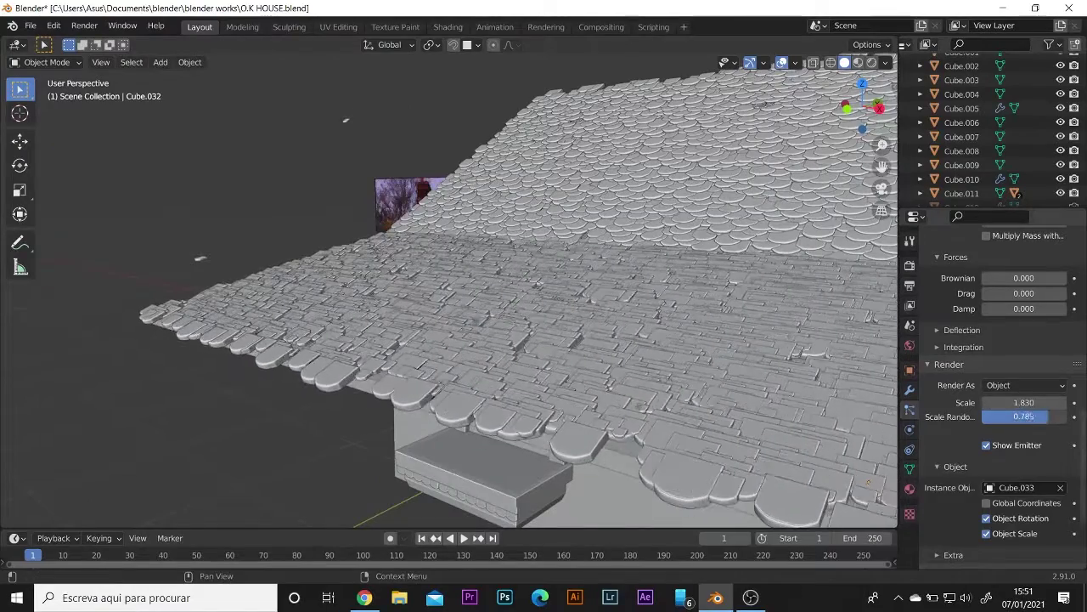
Change the roof tiles' particle emission number and inspect the result.
{"action": "scroll", "coordinate": [1026, 351], "scroll_direction": "up", "scroll_amount": 5}
{"action": "scroll", "coordinate": [1026, 350], "scroll_direction": "up", "scroll_amount": 5}
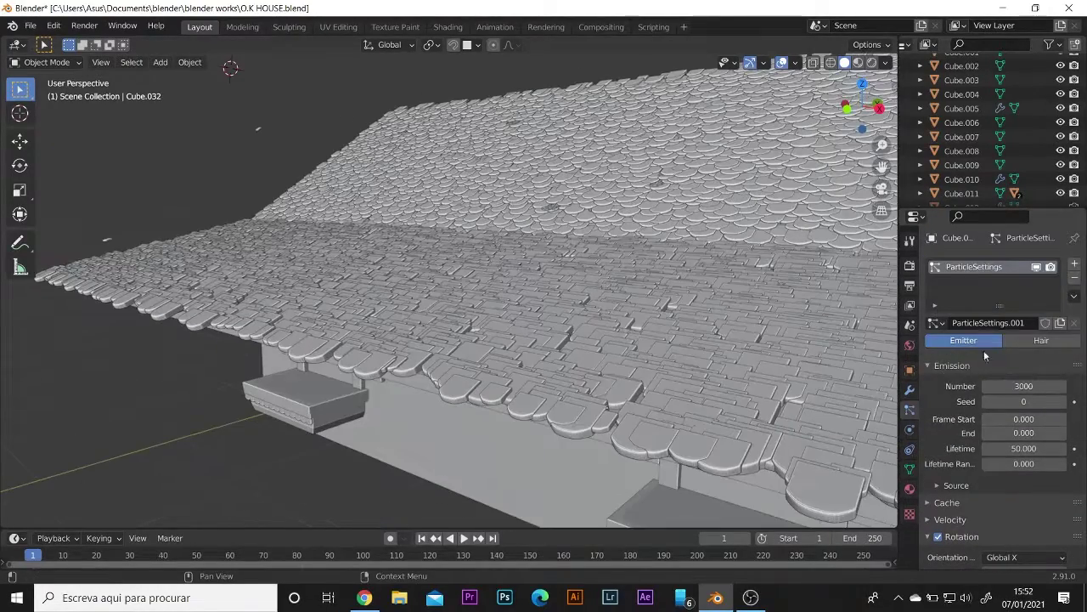
{"action": "type", "text": "0"}
{"action": "key", "text": "Return"}
{"action": "mouse_move", "coordinate": [794, 396]}
{"action": "middle_mouse_down"}
{"action": "mouse_move", "coordinate": [849, 386]}
{"action": "mouse_move", "coordinate": [494, 445]}
{"action": "mouse_move", "coordinate": [541, 417]}
{"action": "mouse_move", "coordinate": [533, 451]}
{"action": "mouse_move", "coordinate": [629, 328]}
{"action": "mouse_move", "coordinate": [510, 254]}
{"action": "middle_mouse_up"}
Adjust a tile particle value on the upper roof slope, then select the large roof slab.
{"action": "left_click", "coordinate": [541, 418]}
{"action": "scroll", "coordinate": [1003, 383], "scroll_direction": "down", "scroll_amount": 6}
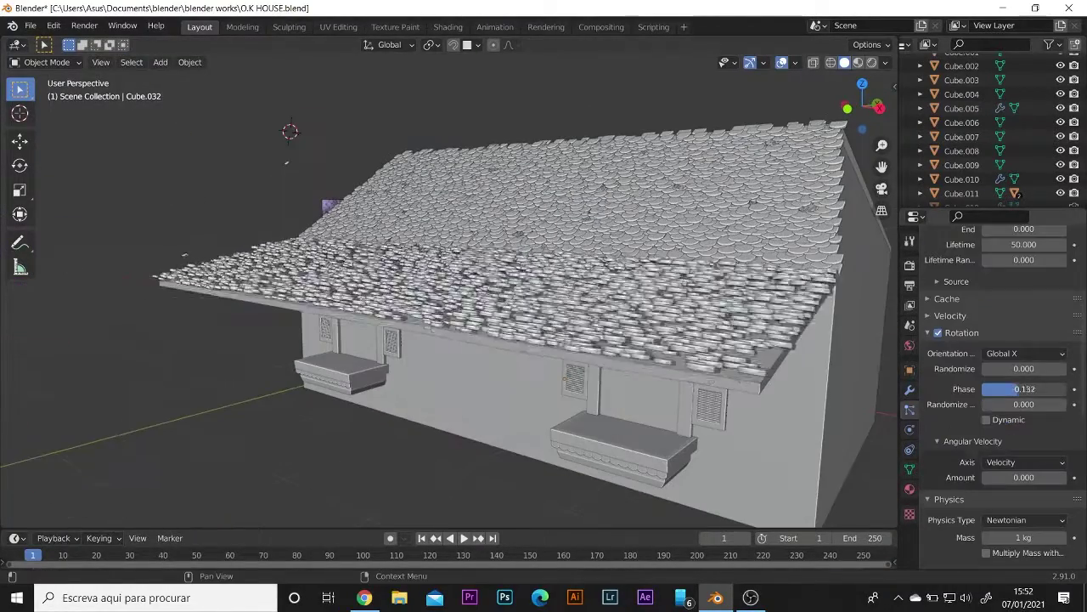
{"action": "left_click_drag", "start_coordinate": [1024, 388], "coordinate": [1053, 388]}
{"action": "mouse_move", "coordinate": [407, 380]}
{"action": "middle_mouse_down"}
{"action": "mouse_move", "coordinate": [337, 273]}
{"action": "mouse_move", "coordinate": [676, 275]}
{"action": "middle_mouse_up"}
{"action": "left_click", "coordinate": [337, 272]}
Duplicate the roof piece, place it and rotate it 9.44° about Z.
{"action": "key", "text": "shift+d"}
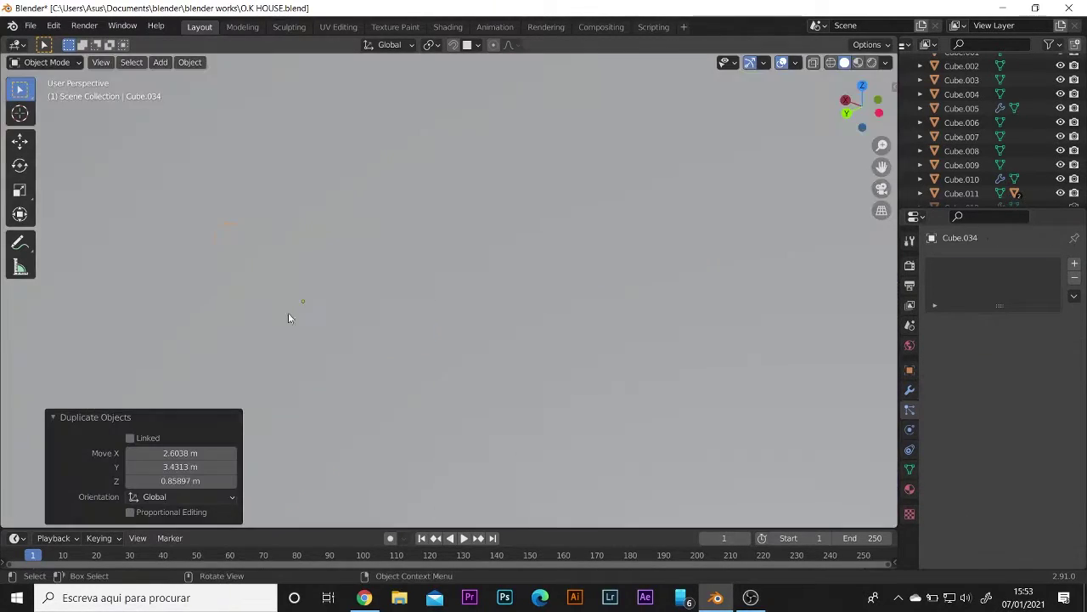
{"action": "left_click", "coordinate": [481, 228]}
{"action": "mouse_move", "coordinate": [481, 228]}
{"action": "middle_mouse_down"}
{"action": "mouse_move", "coordinate": [493, 219]}
{"action": "mouse_move", "coordinate": [525, 299]}
{"action": "mouse_move", "coordinate": [492, 262]}
{"action": "mouse_move", "coordinate": [474, 282]}
{"action": "middle_mouse_up"}
{"action": "left_click", "coordinate": [493, 224]}
{"action": "key", "text": "z"}
{"action": "left_click", "coordinate": [503, 261]}
Cover the large roof slab with 1000 tiles at scale 1.46, randomness 0.507.
{"action": "left_click", "coordinate": [505, 301]}
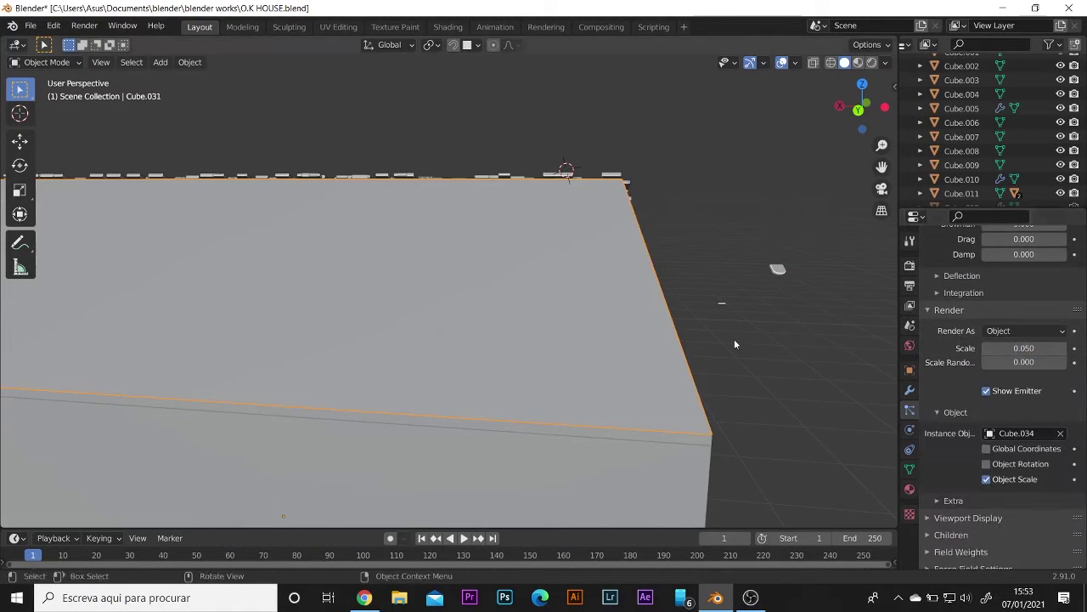
{"action": "scroll", "coordinate": [957, 392], "scroll_direction": "up", "scroll_amount": 6}
{"action": "key", "text": "Return"}
{"action": "scroll", "coordinate": [1029, 289], "scroll_direction": "down", "scroll_amount": 5}
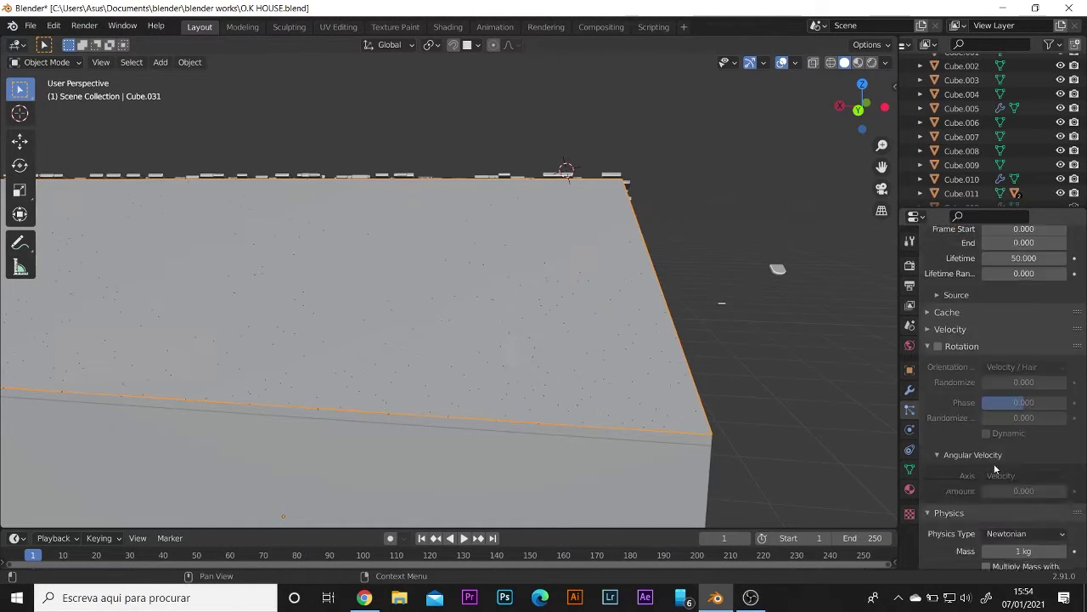
{"action": "scroll", "coordinate": [1030, 289], "scroll_direction": "down", "scroll_amount": 4}
Check the newly tiled slab from around the house and save O.K HOUSE.blend.
{"action": "middle_click_drag", "start_coordinate": [586, 206], "coordinate": [532, 509]}
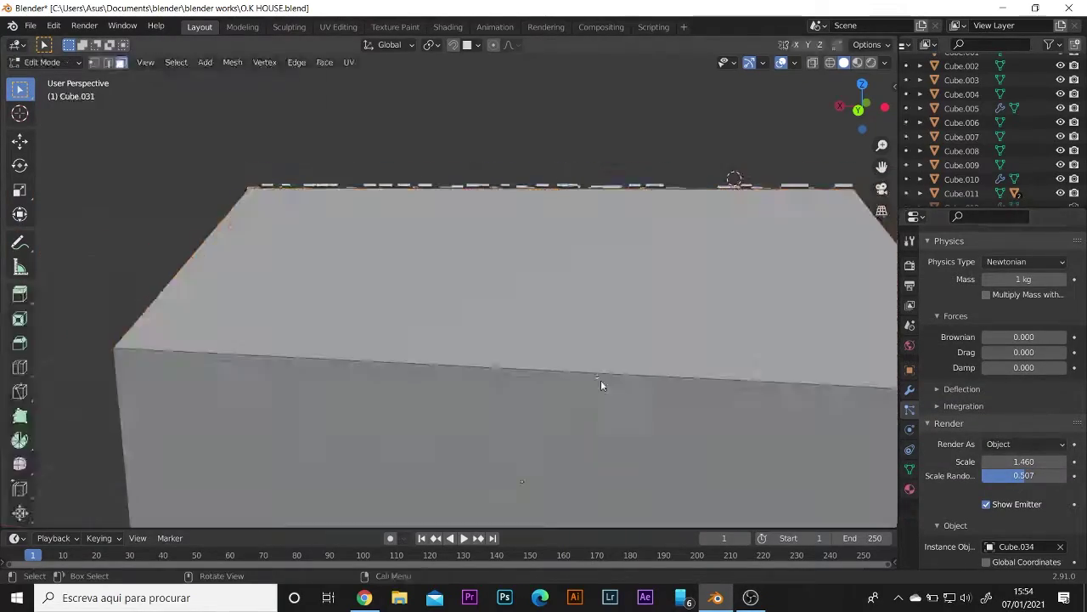
{"action": "scroll", "coordinate": [532, 509], "scroll_direction": "down", "scroll_amount": 5}
{"action": "scroll", "coordinate": [394, 378], "scroll_direction": "up", "scroll_amount": 5}
{"action": "mouse_move", "coordinate": [394, 377]}
{"action": "middle_mouse_down"}
{"action": "mouse_move", "coordinate": [580, 414]}
{"action": "mouse_move", "coordinate": [572, 468]}
{"action": "middle_mouse_up"}
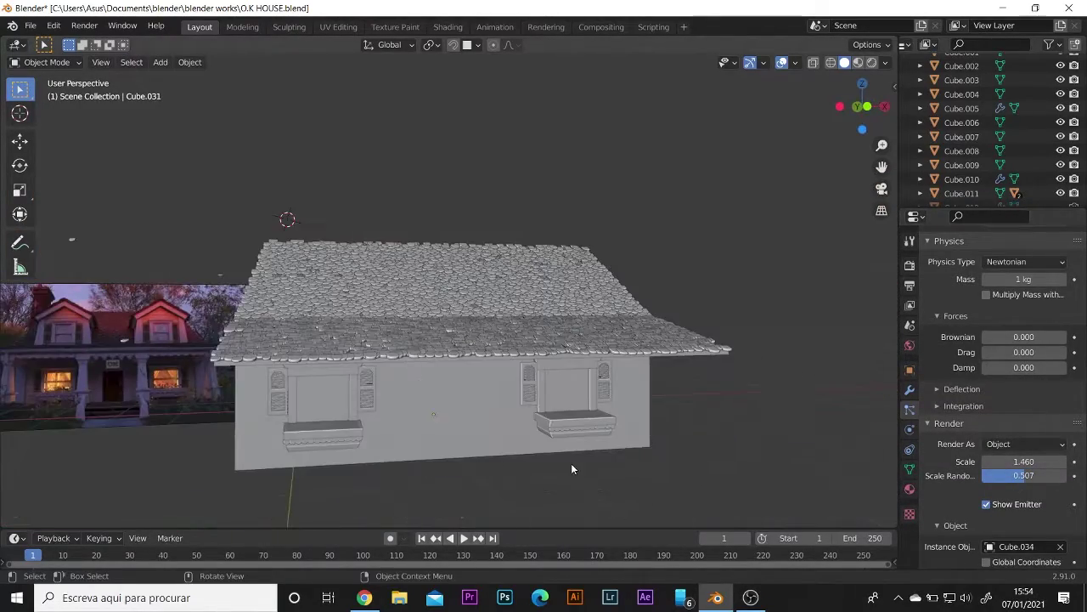
{"action": "scroll", "coordinate": [571, 468], "scroll_direction": "up", "scroll_amount": 3}
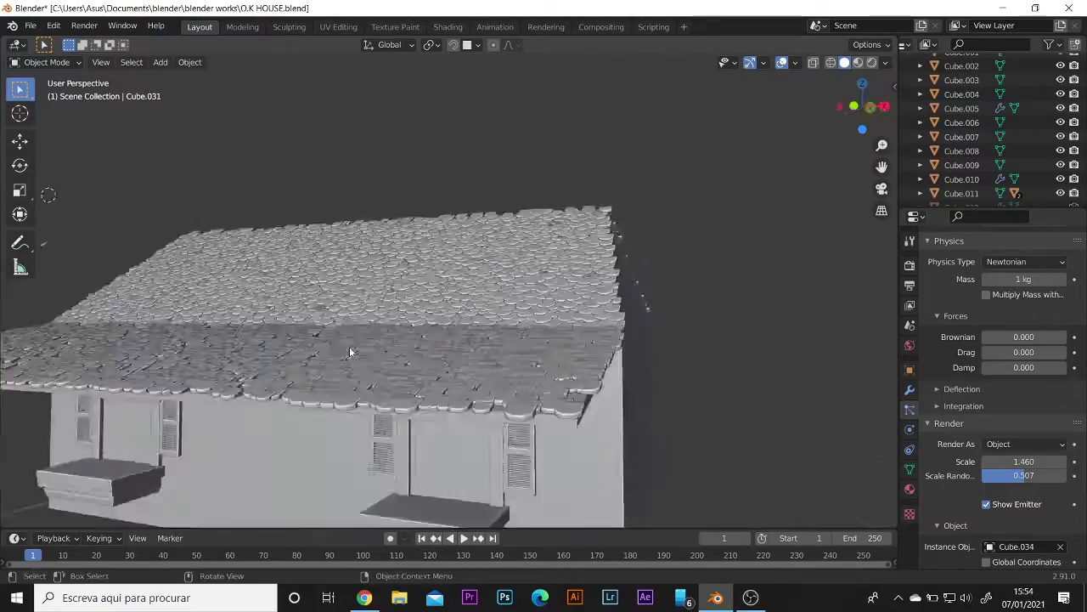
{"action": "scroll", "coordinate": [452, 354], "scroll_direction": "down", "scroll_amount": 4}
{"action": "key", "text": "ctrl+s"}
{"action": "mouse_move", "coordinate": [452, 355]}
{"action": "middle_mouse_down"}
{"action": "mouse_move", "coordinate": [365, 309]}
{"action": "mouse_move", "coordinate": [357, 317]}
{"action": "middle_mouse_up"}
Add a test cube on the roof, flatten its height and shift it along X.
{"action": "key", "text": "shift+a"}
{"action": "left_click", "coordinate": [399, 339]}
{"action": "scroll", "coordinate": [339, 327], "scroll_direction": "up", "scroll_amount": 4}
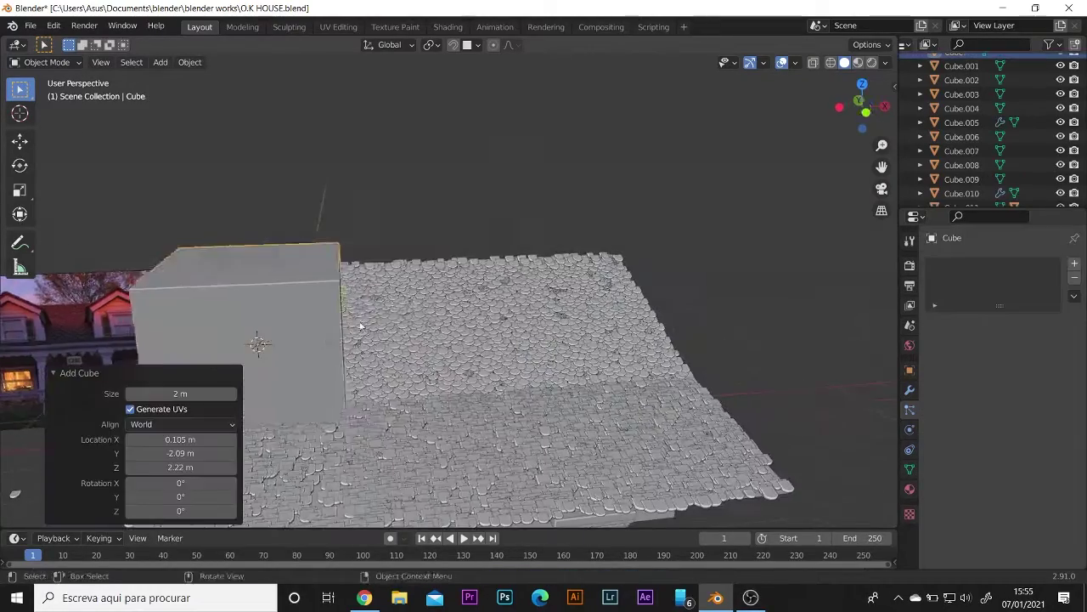
{"action": "key", "text": "s"}
{"action": "left_click", "coordinate": [329, 332]}
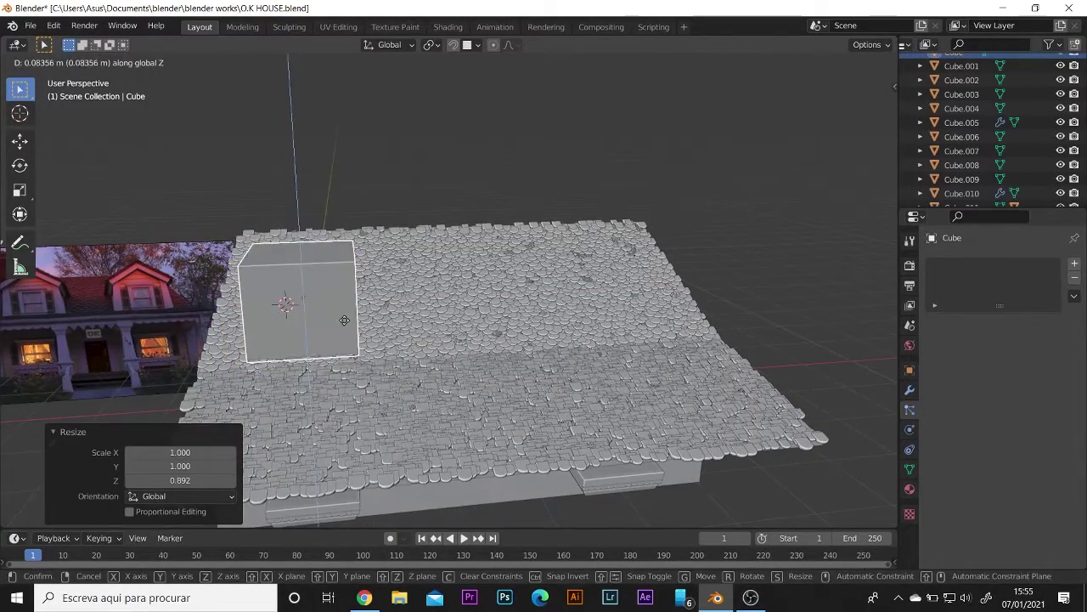
{"action": "left_click", "coordinate": [344, 319]}
{"action": "scroll", "coordinate": [331, 314], "scroll_direction": "up", "scroll_amount": 2}
{"action": "middle_click_drag", "start_coordinate": [331, 314], "coordinate": [341, 292]}
{"action": "key", "text": "g"}
{"action": "key", "text": "x"}
{"action": "left_click", "coordinate": [444, 223]}
{"action": "scroll", "coordinate": [465, 228], "scroll_direction": "up", "scroll_amount": 2}
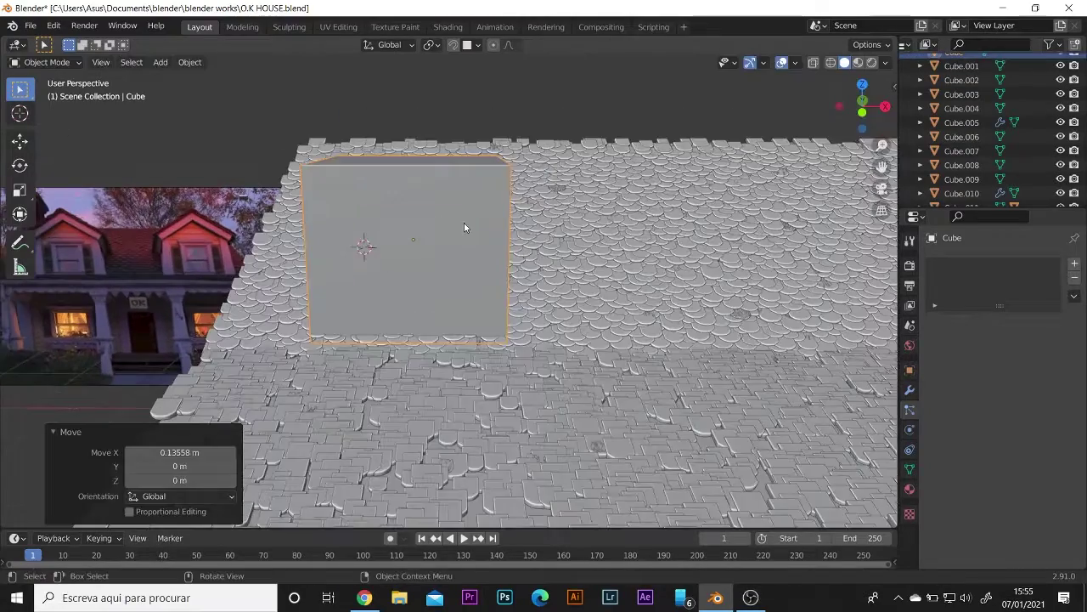
Enter and exit Edit Mode on the trial cube, then delete it.
{"action": "key", "text": "Escape"}
{"action": "key", "text": "Tab"}
{"action": "left_click", "coordinate": [402, 171]}
{"action": "scroll", "coordinate": [403, 195], "scroll_direction": "up", "scroll_amount": 2}
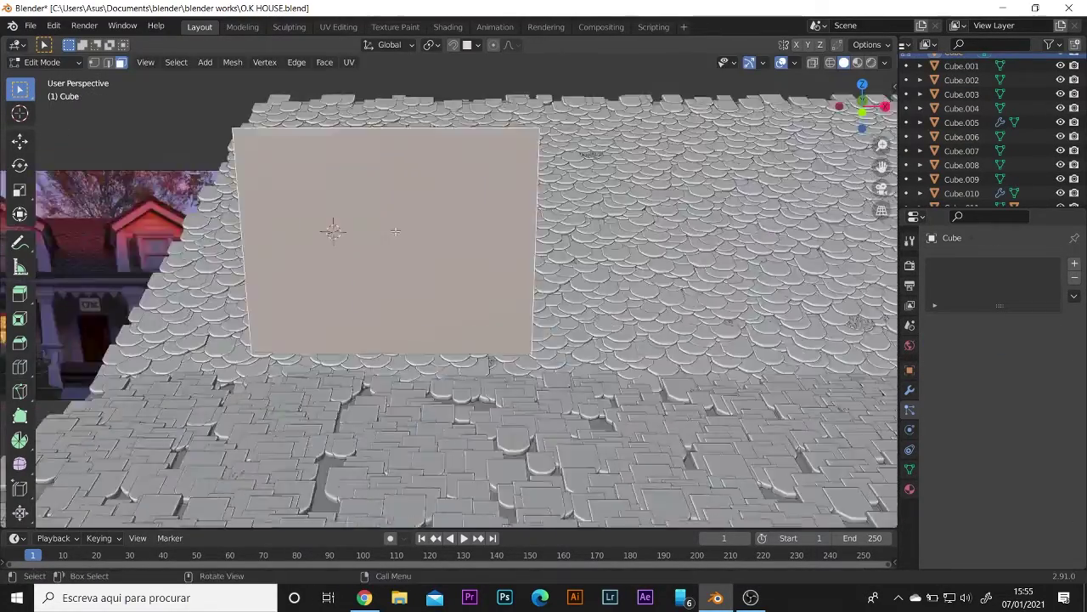
{"action": "scroll", "coordinate": [403, 235], "scroll_direction": "down", "scroll_amount": 2}
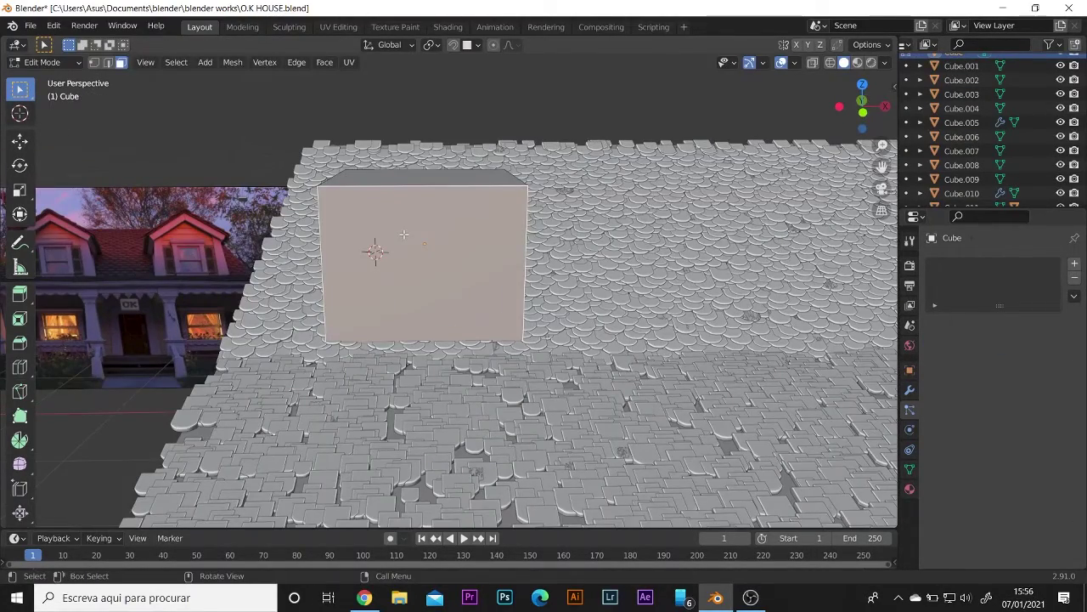
{"action": "key", "text": "Tab"}
{"action": "key", "text": "Delete"}
{"action": "scroll", "coordinate": [463, 372], "scroll_direction": "down", "scroll_amount": 5}
{"action": "scroll", "coordinate": [390, 342], "scroll_direction": "up", "scroll_amount": 4}
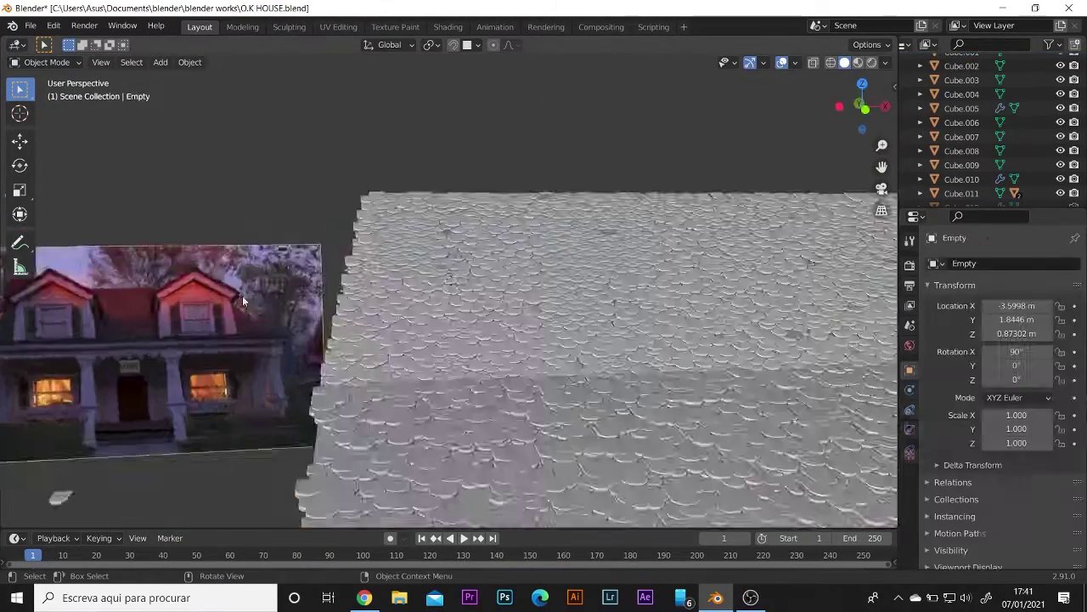
In Front Ortho view, add a cube shrunk to about a tenth and enable X-ray.
{"action": "key", "text": "KP_1"}
{"action": "scroll", "coordinate": [559, 250], "scroll_direction": "up", "scroll_amount": 3}
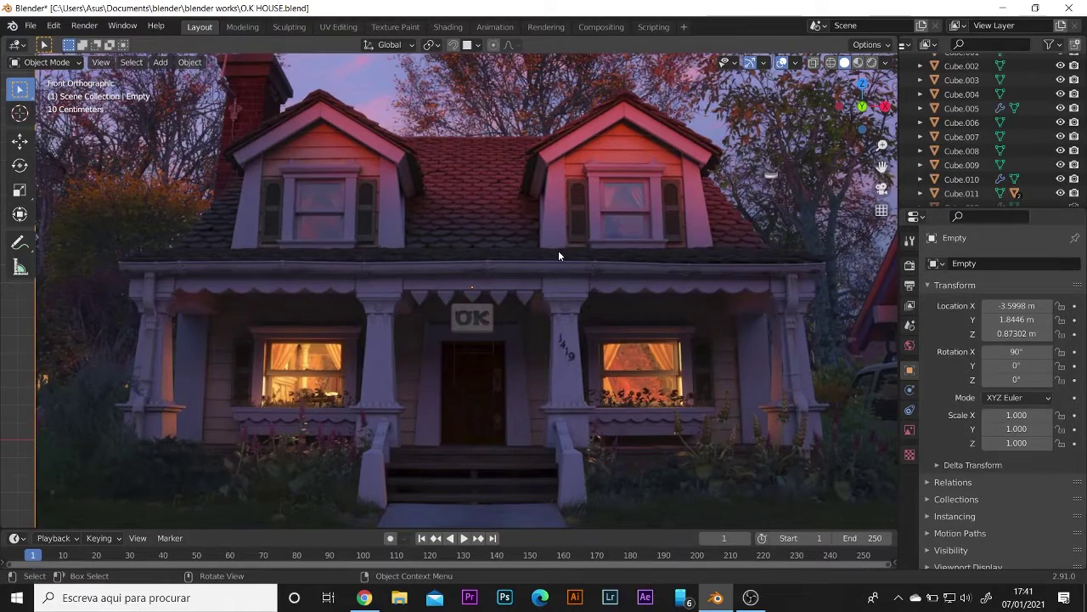
{"action": "key", "text": "shift+a"}
{"action": "left_click", "coordinate": [391, 235]}
{"action": "key", "text": "s"}
{"action": "left_click", "coordinate": [411, 226]}
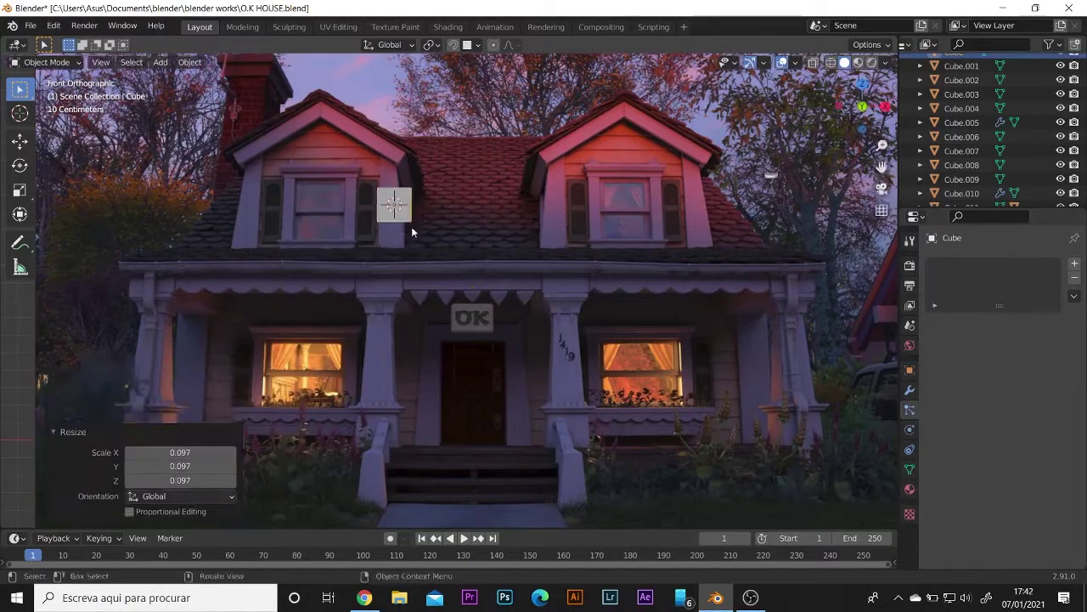
{"action": "middle_click_drag", "start_coordinate": [412, 226], "coordinate": [832, 132]}
{"action": "key", "text": "shift+z"}
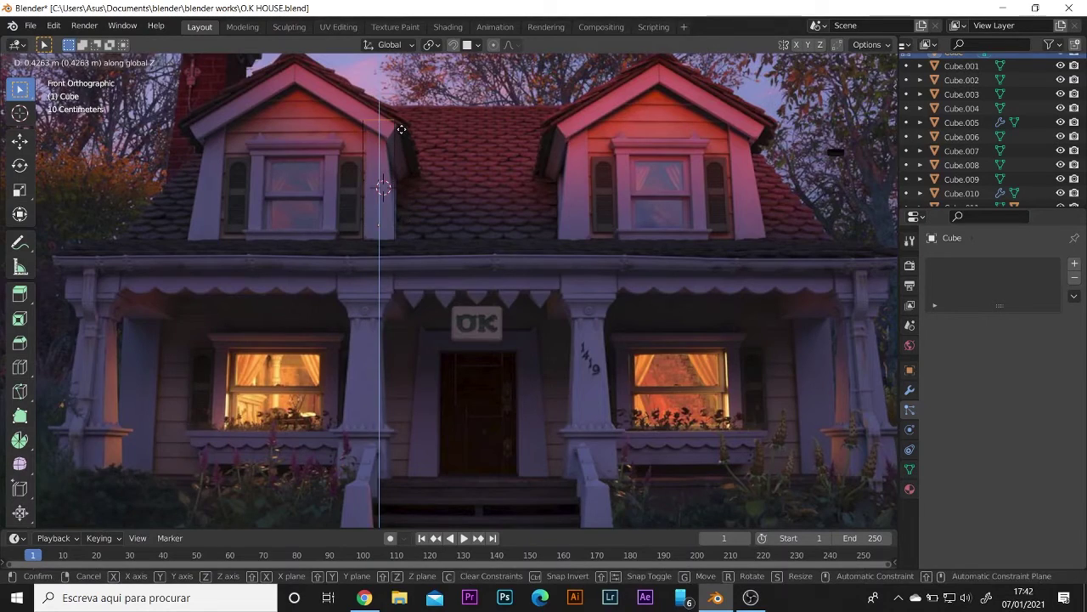
Raise the cube onto the left dormer and scale its width along X.
{"action": "scroll", "coordinate": [412, 149], "scroll_direction": "up", "scroll_amount": 1}
{"action": "middle_click_drag", "start_coordinate": [411, 149], "coordinate": [442, 324], "text": "shift"}
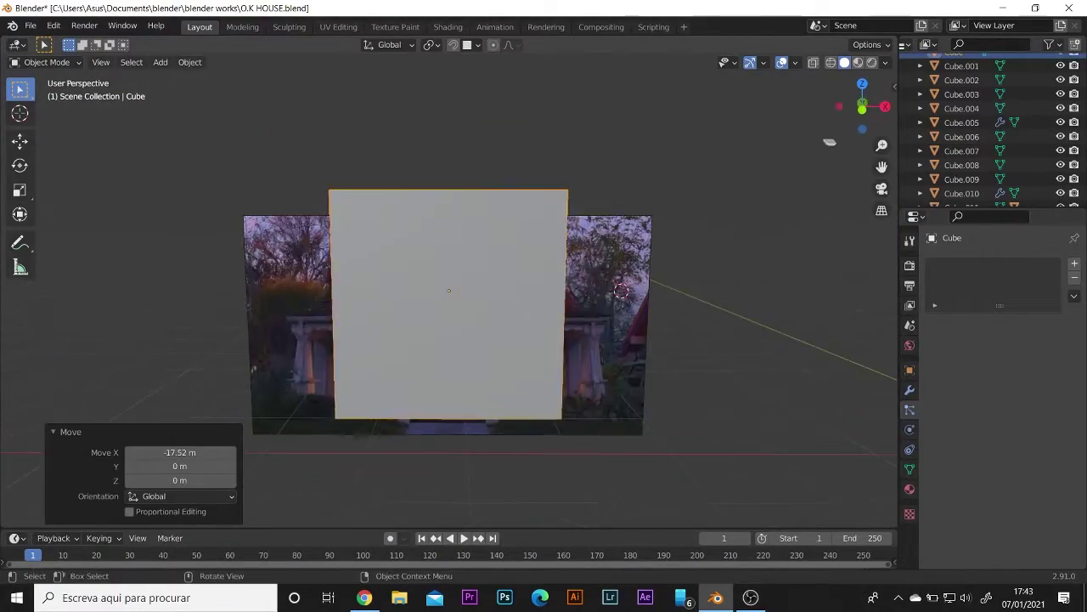
{"action": "scroll", "coordinate": [385, 315], "scroll_direction": "up", "scroll_amount": 2}
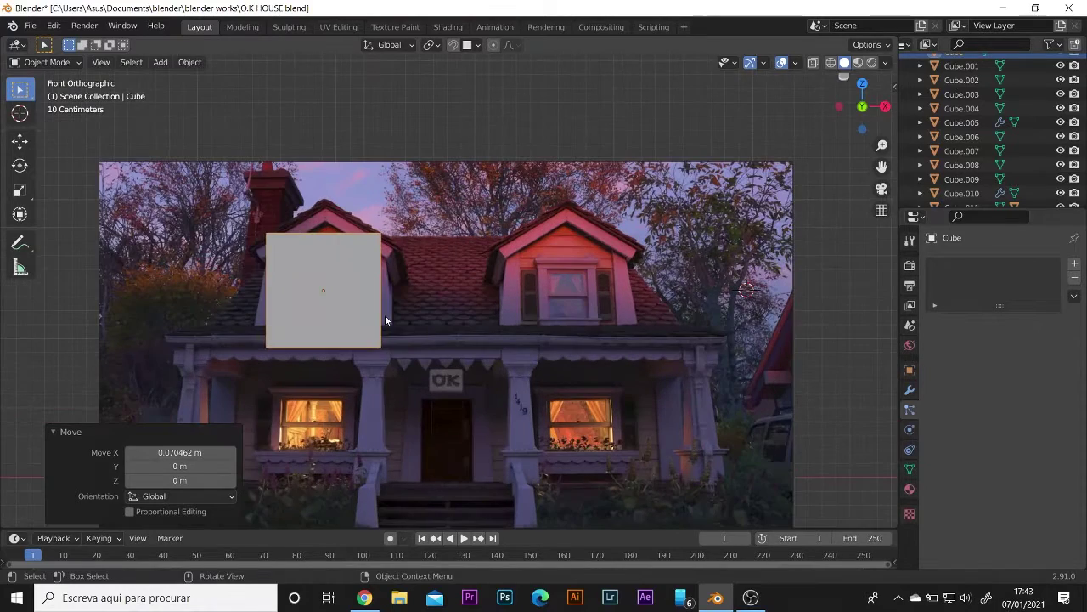
{"action": "key", "text": "g"}
{"action": "key", "text": "z"}
{"action": "left_click", "coordinate": [377, 312]}
{"action": "scroll", "coordinate": [345, 311], "scroll_direction": "up", "scroll_amount": 1}
{"action": "key", "text": "s"}
{"action": "key", "text": "x"}
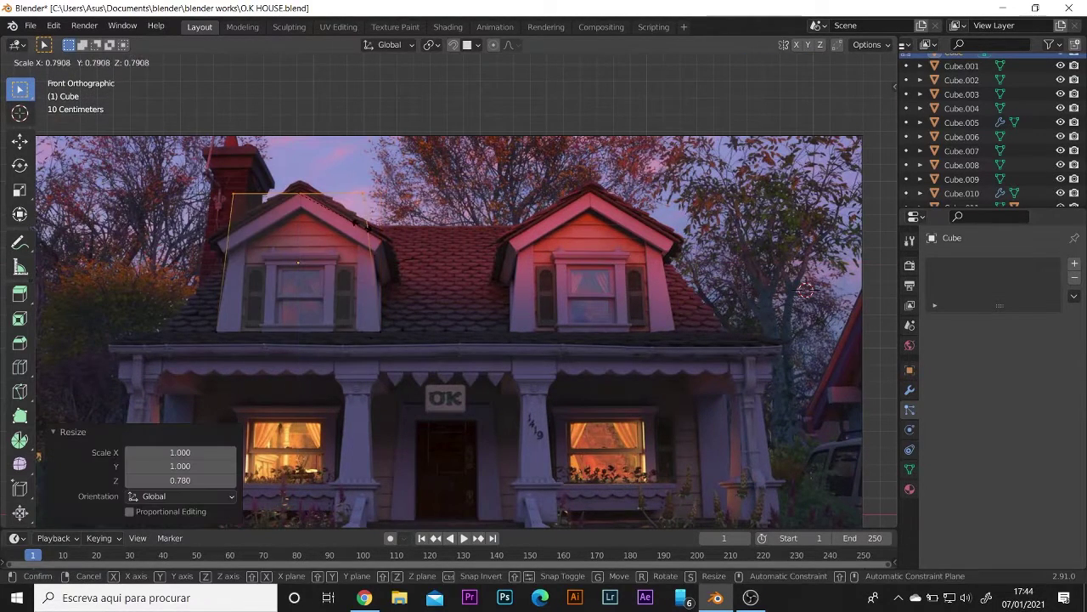
{"action": "middle_click_drag", "start_coordinate": [353, 259], "coordinate": [302, 280]}
In Edit Mode, taper the block's top faces and raise them vertically.
{"action": "key", "text": "Tab"}
{"action": "key", "text": "s"}
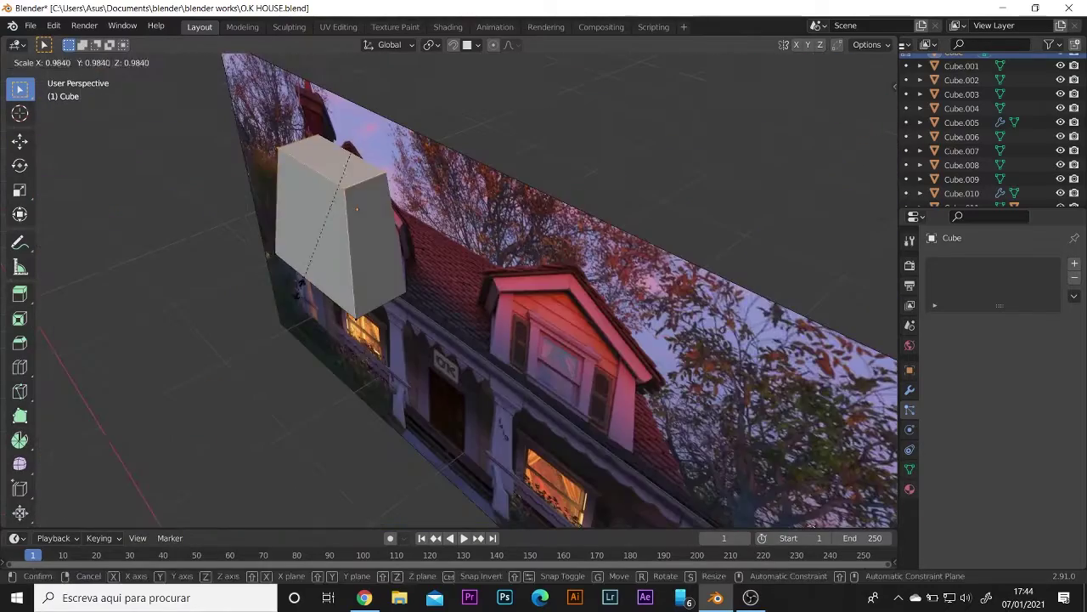
{"action": "left_click", "coordinate": [238, 311]}
{"action": "middle_click_drag", "start_coordinate": [238, 311], "coordinate": [297, 262]}
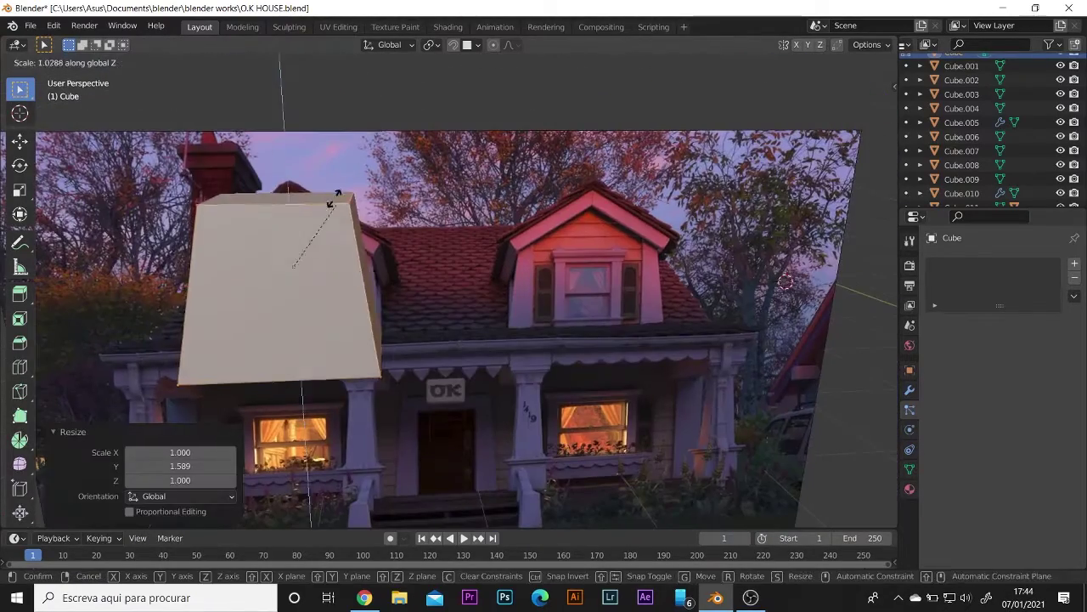
{"action": "key", "text": "g"}
{"action": "key", "text": "z"}
{"action": "middle_click_drag", "start_coordinate": [385, 100], "coordinate": [727, 285]}
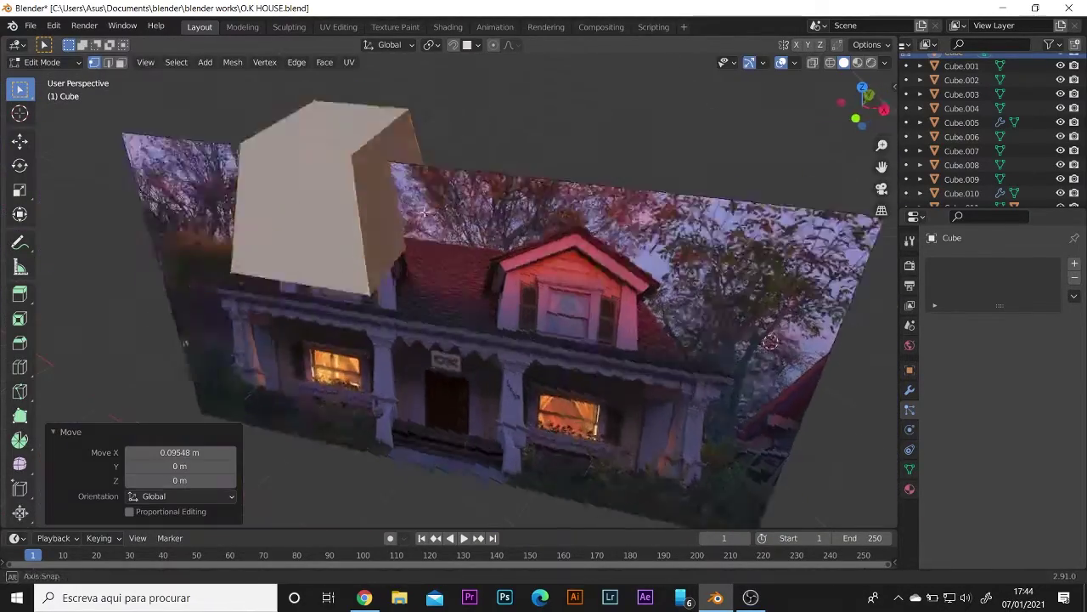
Extrude the top faces, then delete faces to leave a hollow dormer frame.
{"action": "key", "text": "e"}
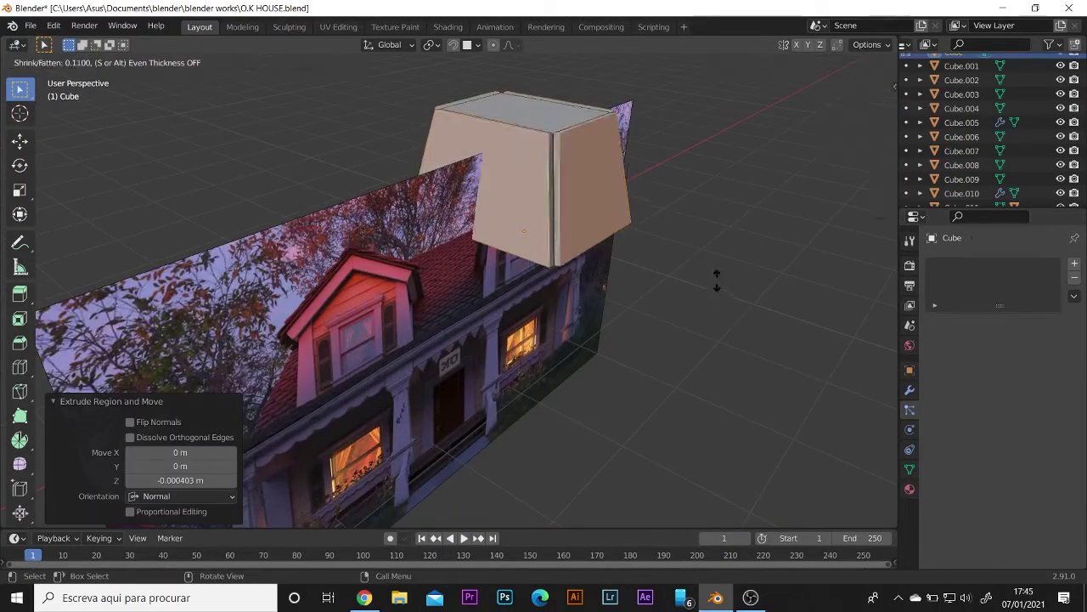
{"action": "left_click", "coordinate": [735, 310]}
{"action": "mouse_move", "coordinate": [736, 310]}
{"action": "middle_mouse_down"}
{"action": "mouse_move", "coordinate": [455, 252]}
{"action": "mouse_move", "coordinate": [371, 166]}
{"action": "mouse_move", "coordinate": [283, 255]}
{"action": "middle_mouse_up"}
{"action": "scroll", "coordinate": [371, 166], "scroll_direction": "up", "scroll_amount": 2}
{"action": "scroll", "coordinate": [371, 166], "scroll_direction": "up", "scroll_amount": 2}
{"action": "scroll", "coordinate": [371, 166], "scroll_direction": "up", "scroll_amount": 2}
{"action": "key", "text": "x"}
{"action": "left_click", "coordinate": [364, 165]}
{"action": "key", "text": "Tab"}
Add a new cube at 0.207 size and raise it along Z.
{"action": "key", "text": "shift+a"}
{"action": "left_click", "coordinate": [329, 197]}
{"action": "key", "text": "s"}
{"action": "left_click", "coordinate": [344, 186]}
{"action": "key", "text": "g"}
{"action": "key", "text": "z"}
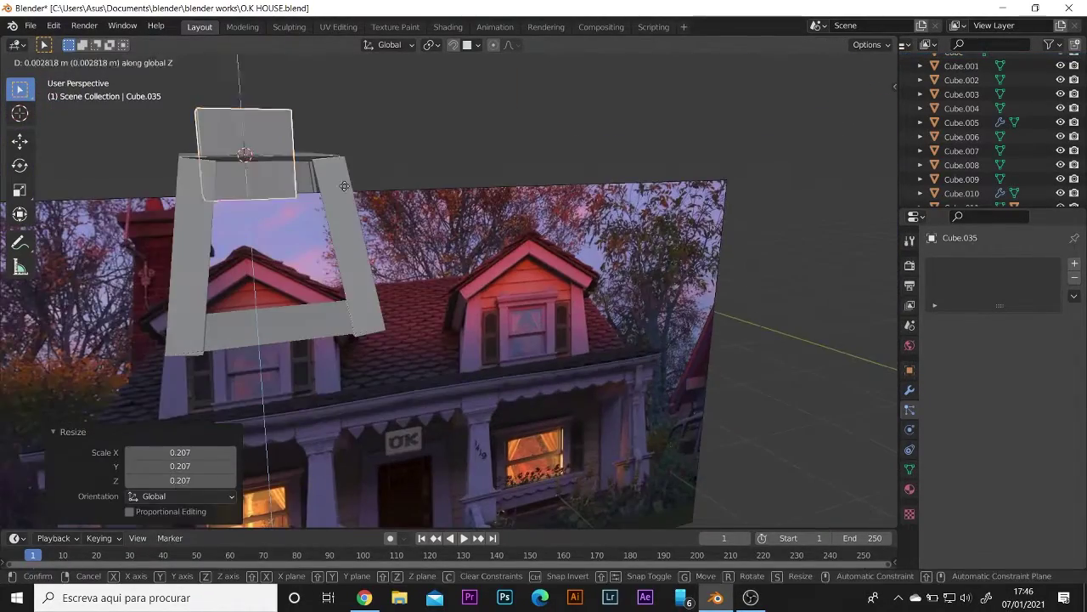
{"action": "left_click", "coordinate": [269, 155]}
{"action": "middle_click_drag", "start_coordinate": [269, 156], "coordinate": [326, 152]}
Move the block vertically, resize it, shift it along Y and flatten it.
{"action": "key", "text": "g"}
{"action": "key", "text": "z"}
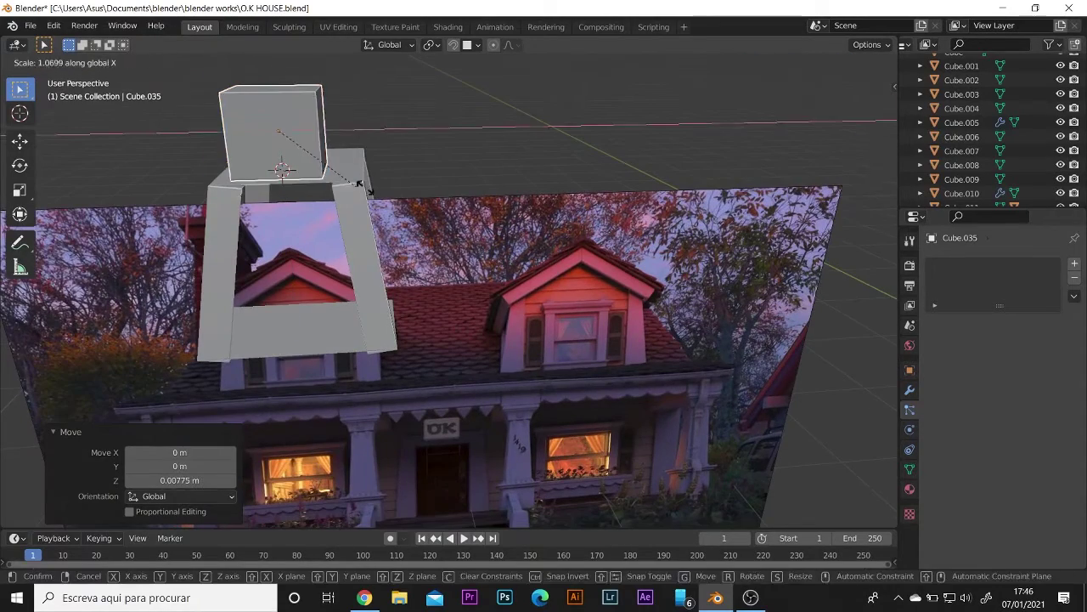
{"action": "left_click", "coordinate": [473, 201]}
{"action": "middle_click_drag", "start_coordinate": [472, 202], "coordinate": [286, 331]}
{"action": "key", "text": "g"}
{"action": "key", "text": "y"}
{"action": "left_click", "coordinate": [296, 240]}
{"action": "middle_click_drag", "start_coordinate": [297, 240], "coordinate": [441, 286]}
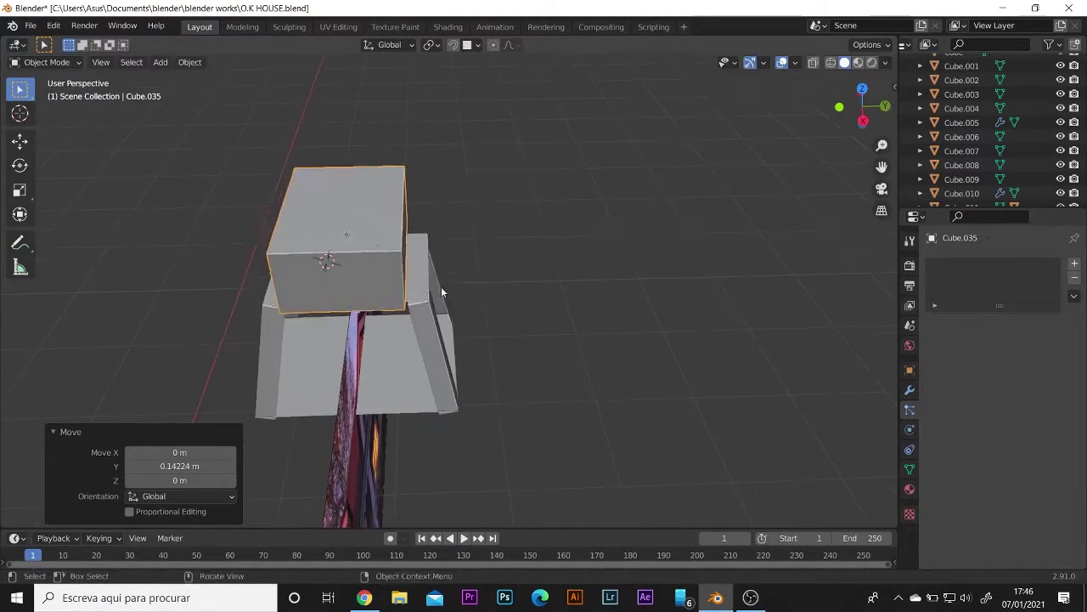
{"action": "middle_click_drag", "start_coordinate": [391, 328], "coordinate": [463, 282]}
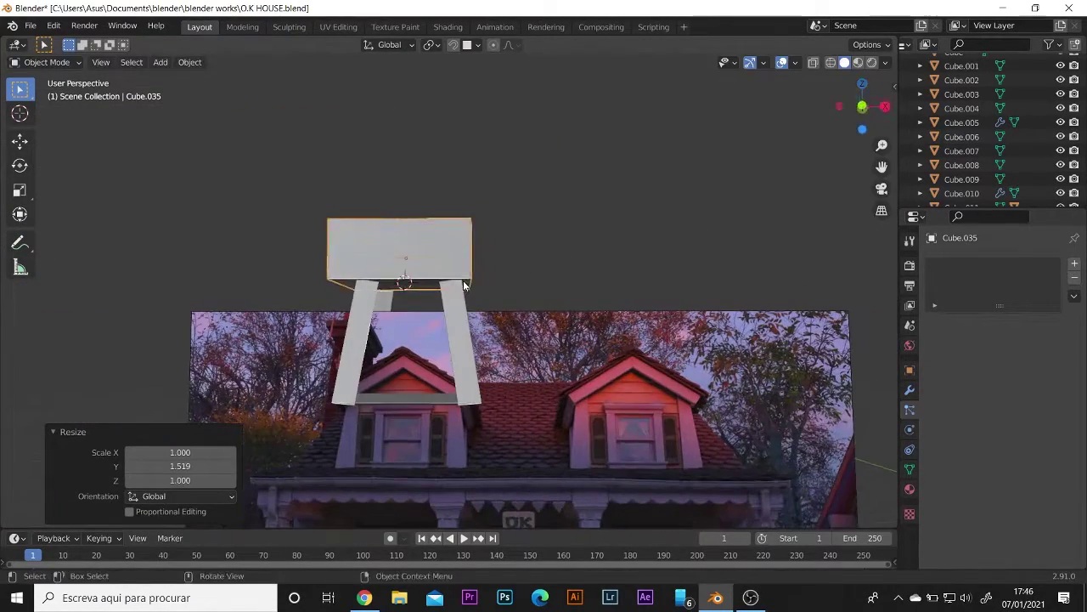
{"action": "left_click", "coordinate": [420, 197]}
{"action": "mouse_move", "coordinate": [419, 197]}
{"action": "middle_mouse_down"}
{"action": "mouse_move", "coordinate": [503, 266]}
{"action": "mouse_move", "coordinate": [453, 208]}
{"action": "mouse_move", "coordinate": [399, 195]}
{"action": "mouse_move", "coordinate": [365, 153]}
{"action": "middle_mouse_up"}
In Edit Mode, raise the block's top edge along Z into a gable peak.
{"action": "key", "text": "Tab"}
{"action": "key", "text": "2"}
{"action": "left_click", "coordinate": [360, 136]}
{"action": "key", "text": "g"}
{"action": "key", "text": "z"}
{"action": "left_click", "coordinate": [360, 122]}
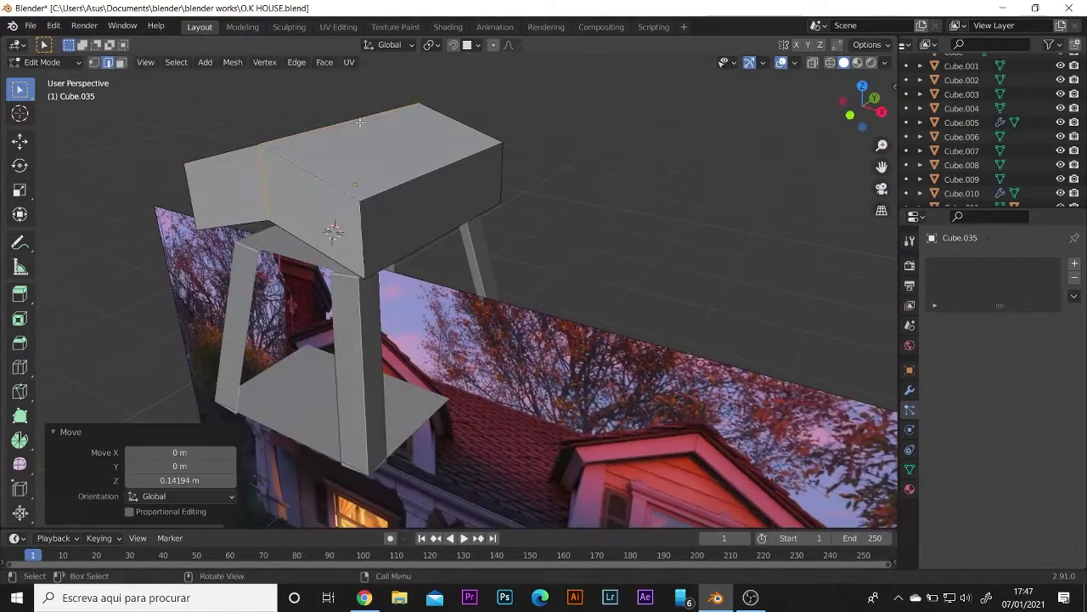
{"action": "left_click", "coordinate": [361, 95]}
{"action": "mouse_move", "coordinate": [361, 95]}
{"action": "middle_mouse_down"}
{"action": "mouse_move", "coordinate": [509, 204]}
{"action": "mouse_move", "coordinate": [301, 204]}
{"action": "mouse_move", "coordinate": [405, 161]}
{"action": "middle_mouse_up"}
{"action": "scroll", "coordinate": [510, 204], "scroll_direction": "down", "scroll_amount": 2}
Resize and reposition the whole peaked mesh, then return to Object Mode.
{"action": "key", "text": "a"}
{"action": "key", "text": "s"}
{"action": "left_click", "coordinate": [473, 202]}
{"action": "key", "text": "g"}
{"action": "key", "text": "z"}
{"action": "left_click", "coordinate": [424, 170]}
{"action": "key", "text": "g"}
{"action": "left_click", "coordinate": [464, 218]}
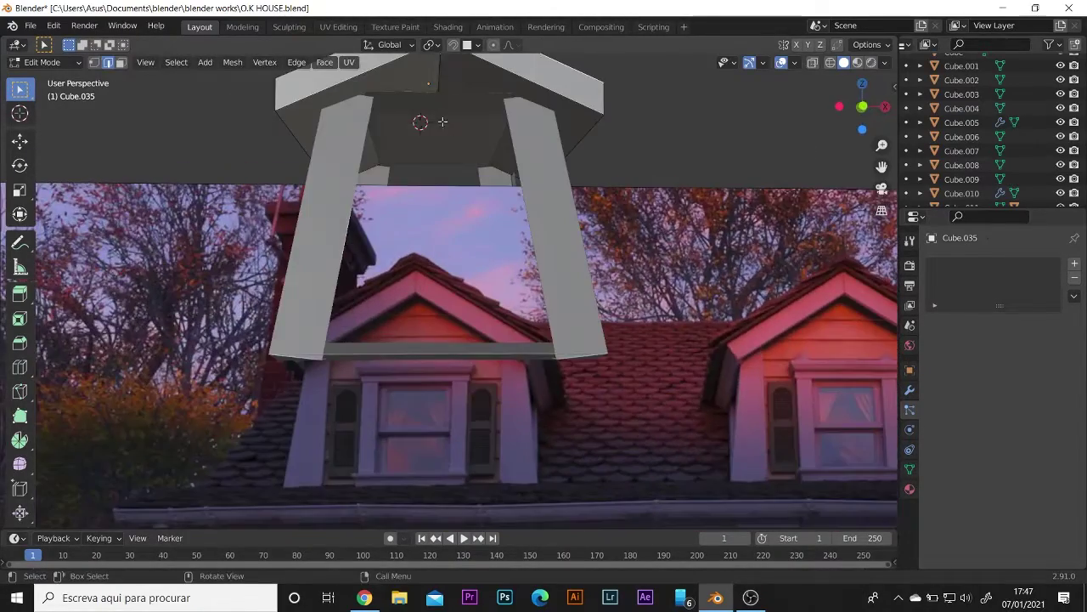
{"action": "key", "text": "Tab"}
Delete the stray Cube's faces and edges in local view, then return to the full scene.
{"action": "key", "text": "x"}
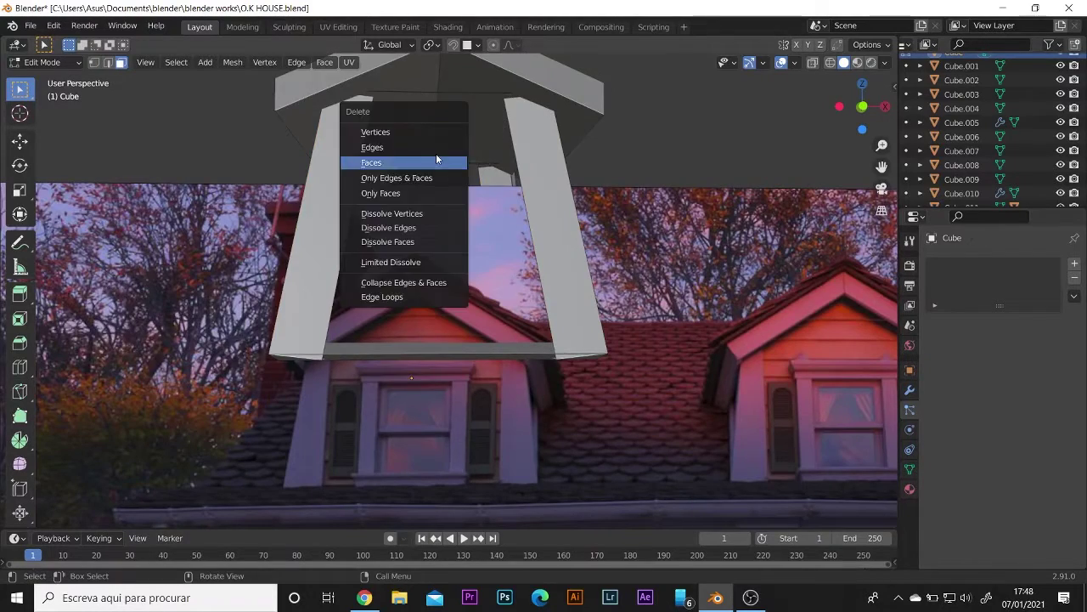
{"action": "left_click", "coordinate": [497, 161]}
{"action": "middle_click_drag", "start_coordinate": [497, 160], "coordinate": [455, 234]}
{"action": "key", "text": "2"}
{"action": "key", "text": "KP_Divide"}
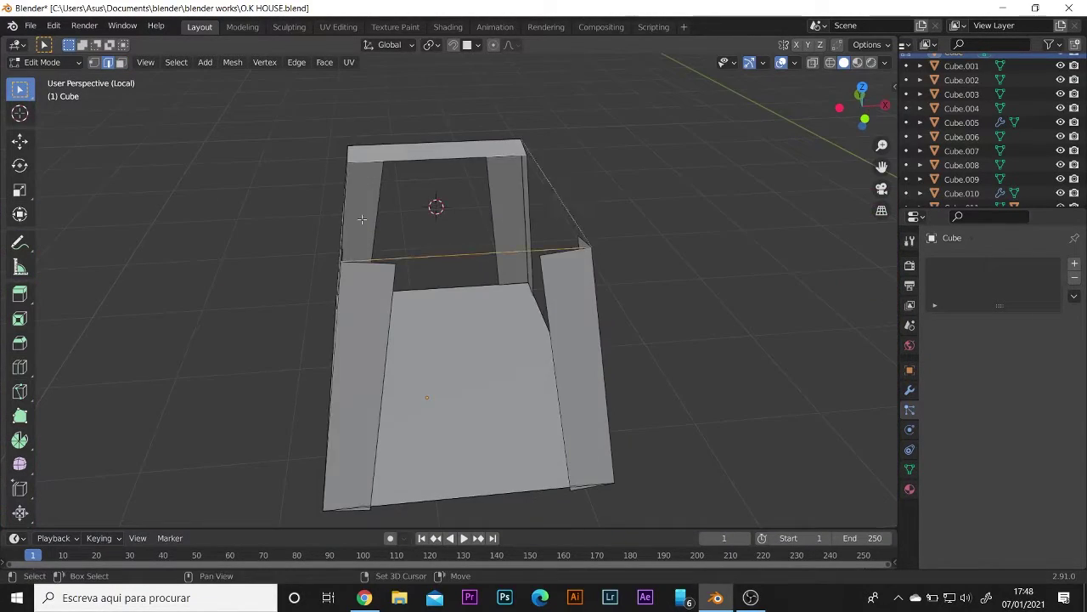
{"action": "middle_click_drag", "start_coordinate": [362, 219], "coordinate": [450, 199]}
{"action": "key", "text": "x"}
{"action": "left_click", "coordinate": [464, 199]}
{"action": "left_click", "coordinate": [424, 241]}
{"action": "mouse_move", "coordinate": [424, 241]}
{"action": "middle_mouse_down"}
{"action": "mouse_move", "coordinate": [417, 161]}
{"action": "mouse_move", "coordinate": [435, 302]}
{"action": "middle_mouse_up"}
{"action": "key", "text": "2"}
{"action": "key", "text": "KP_Divide"}
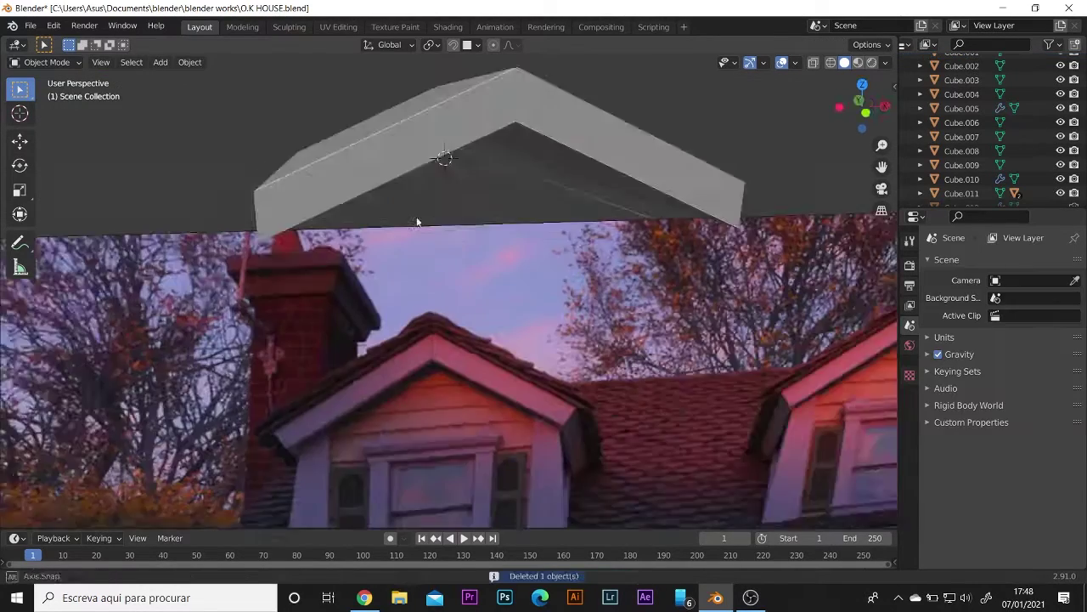
Inset the roof underside and extrude walls straight down along Z beneath the gable roof.
{"action": "left_click", "coordinate": [493, 183]}
{"action": "key", "text": "e"}
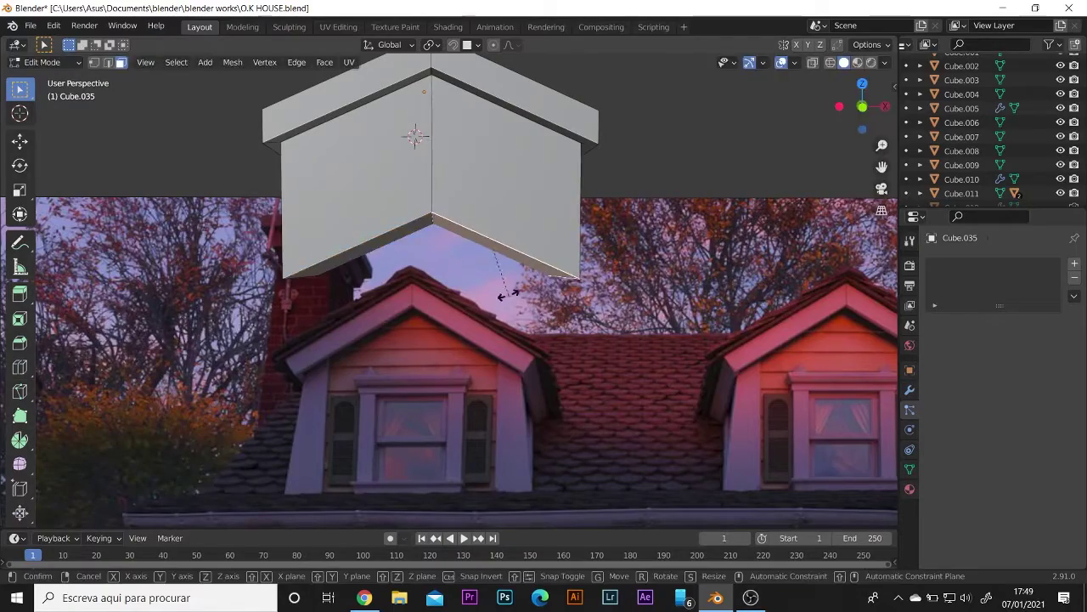
{"action": "middle_click_drag", "start_coordinate": [162, 507], "coordinate": [424, 258]}
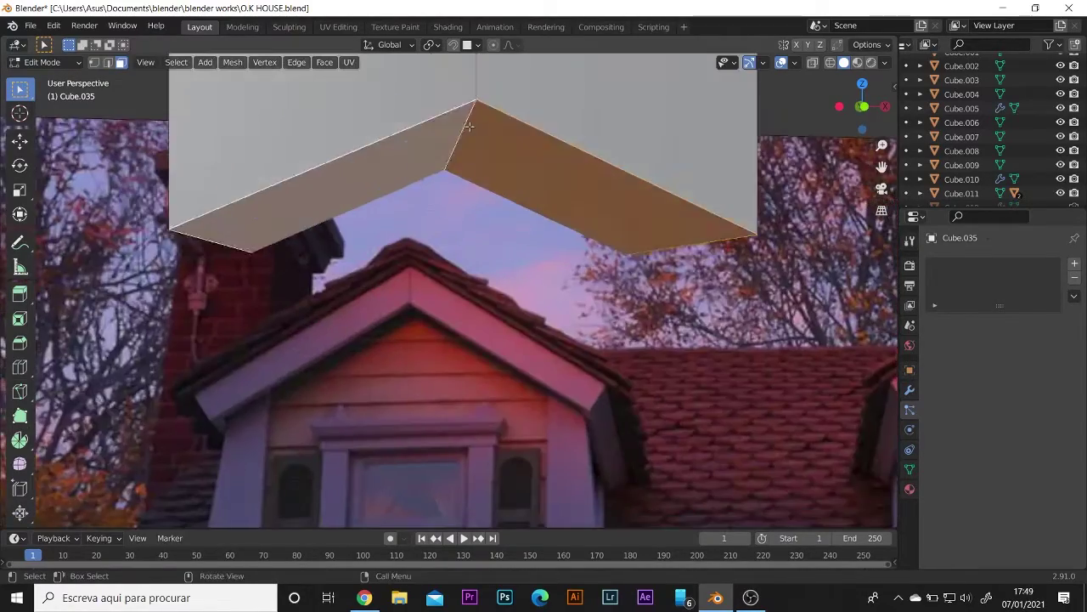
{"action": "key", "text": "g"}
{"action": "key", "text": "z"}
{"action": "middle_click_drag", "start_coordinate": [667, 149], "coordinate": [363, 211]}
{"action": "key", "text": "3"}
{"action": "scroll", "coordinate": [460, 159], "scroll_direction": "down", "scroll_amount": 3}
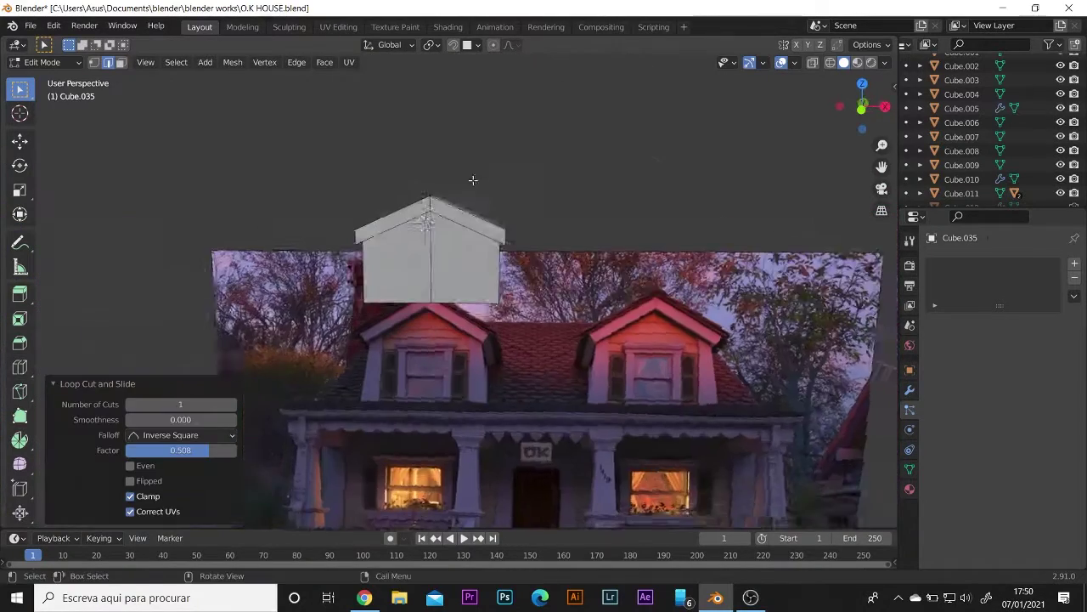
{"action": "middle_click_drag", "start_coordinate": [473, 177], "coordinate": [528, 335]}
{"action": "key", "text": "shift+z"}
Delete one half of the dormer and add a Mirror modifier on the X axis only.
{"action": "key", "text": "x"}
{"action": "left_click", "coordinate": [533, 324]}
{"action": "key", "text": "Tab"}
{"action": "key", "text": "shift+z"}
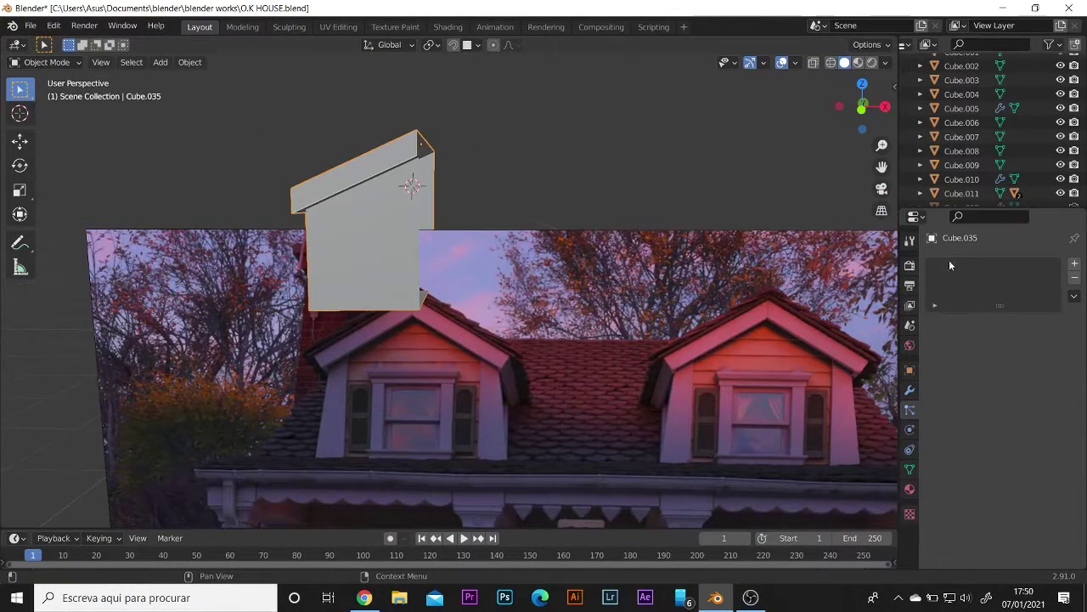
{"action": "left_click", "coordinate": [909, 389]}
{"action": "left_click", "coordinate": [977, 263]}
{"action": "left_click", "coordinate": [790, 409]}
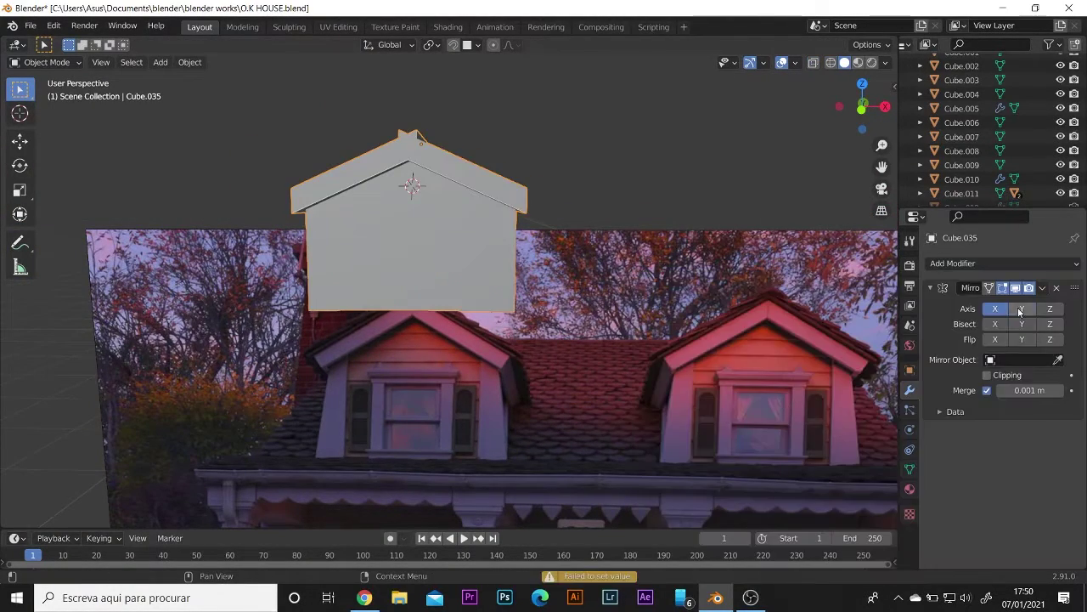
{"action": "left_click", "coordinate": [1051, 340]}
{"action": "left_click", "coordinate": [995, 308]}
{"action": "scroll", "coordinate": [544, 234], "scroll_direction": "up", "scroll_amount": 2}
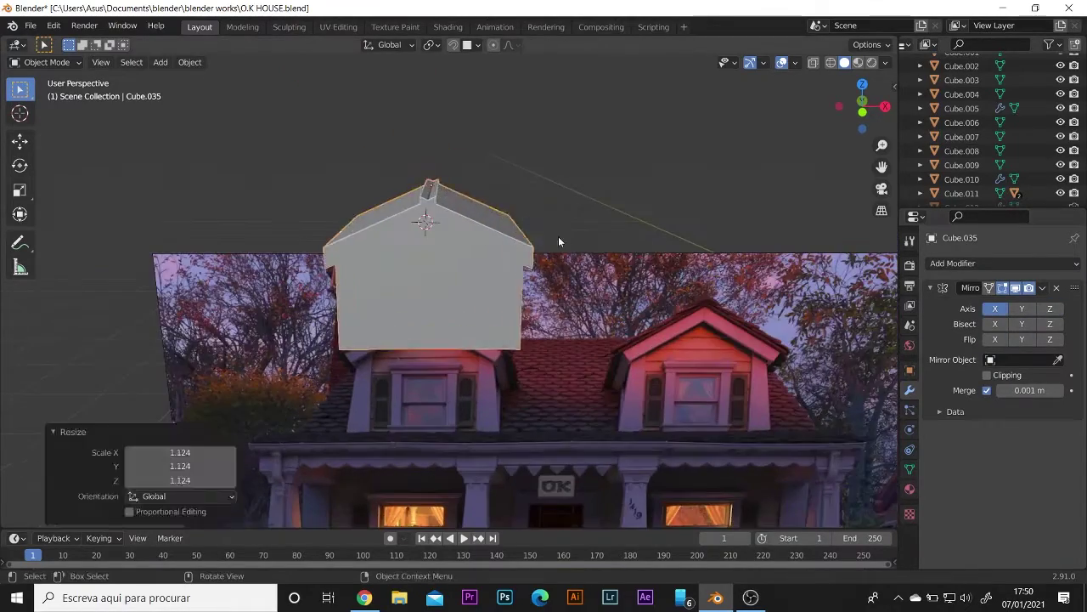
Loop-cut the dormer wall and push the new strip outward.
{"action": "right_click", "coordinate": [552, 264]}
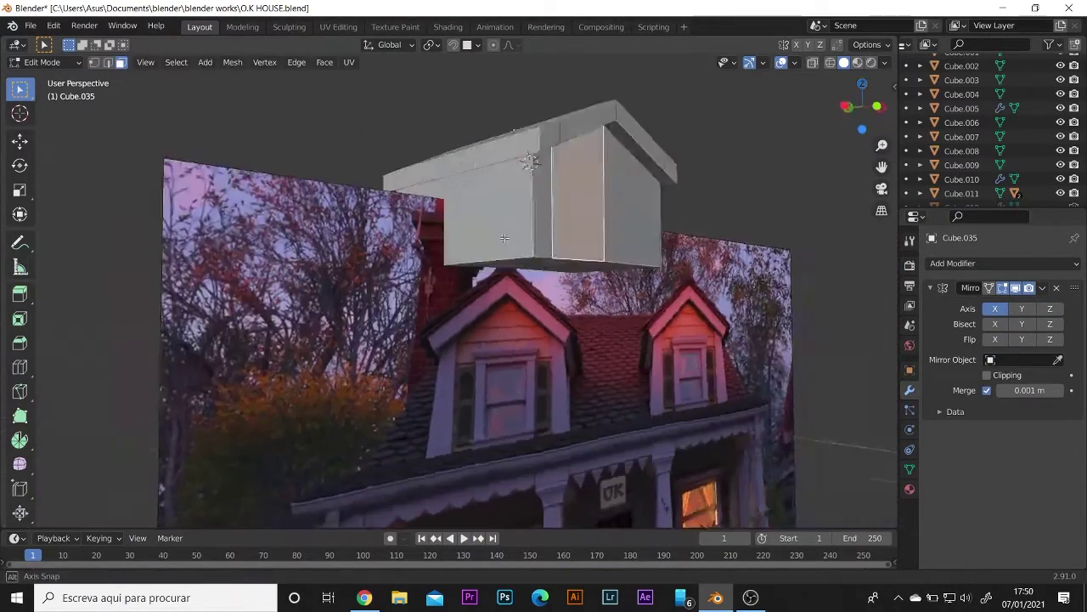
{"action": "middle_click_drag", "start_coordinate": [551, 264], "coordinate": [324, 161]}
{"action": "key", "text": "ctrl+r"}
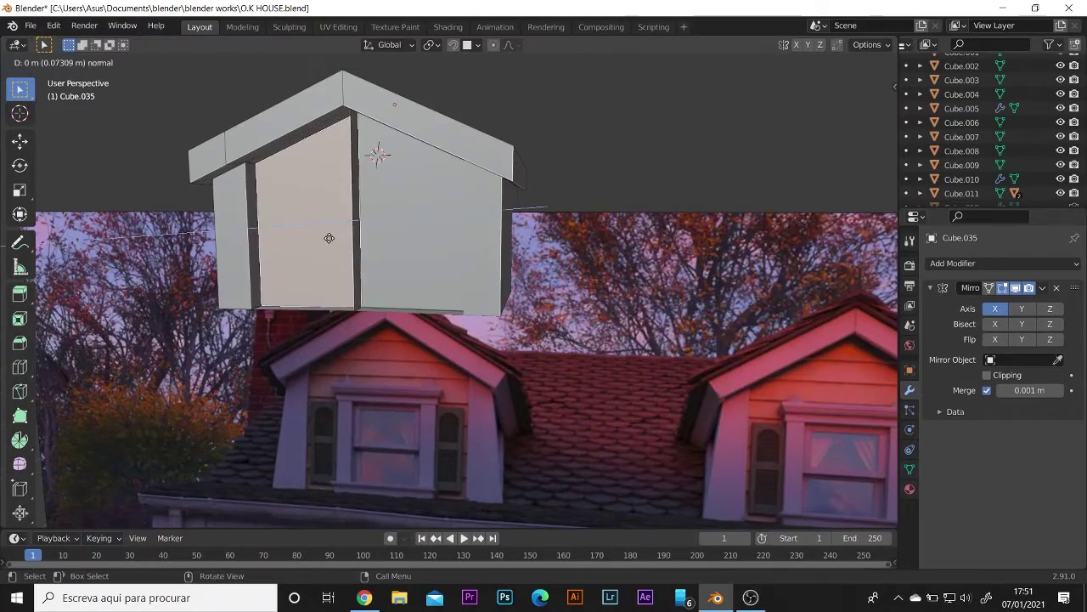
{"action": "left_click", "coordinate": [328, 238]}
{"action": "scroll", "coordinate": [408, 166], "scroll_direction": "up", "scroll_amount": 3}
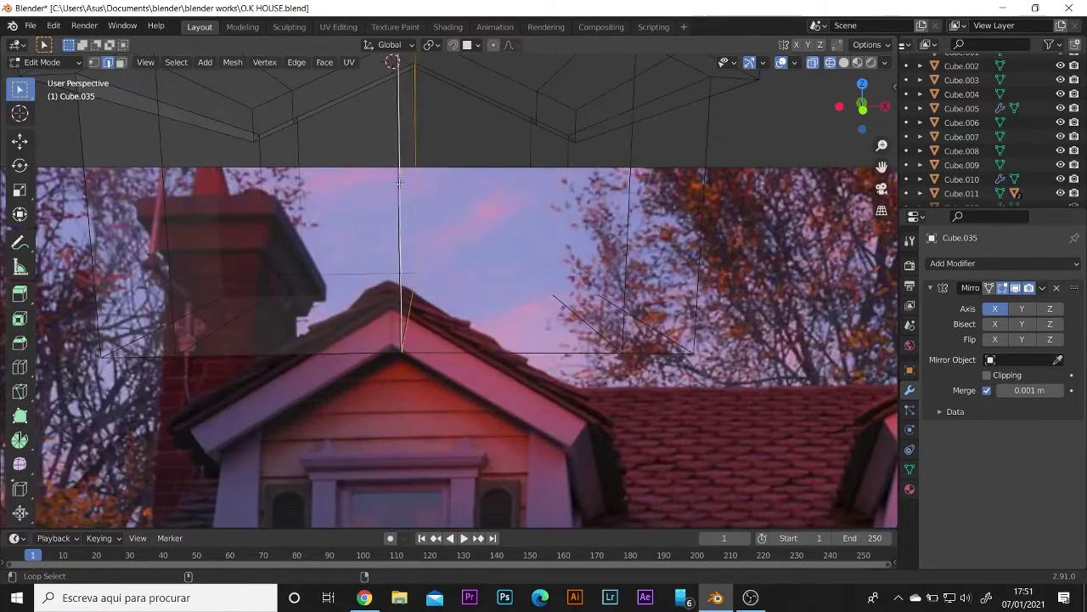
{"action": "scroll", "coordinate": [356, 228], "scroll_direction": "down", "scroll_amount": 3}
Push the dormer's front panel inward to frame its front edges.
{"action": "key", "text": "Tab"}
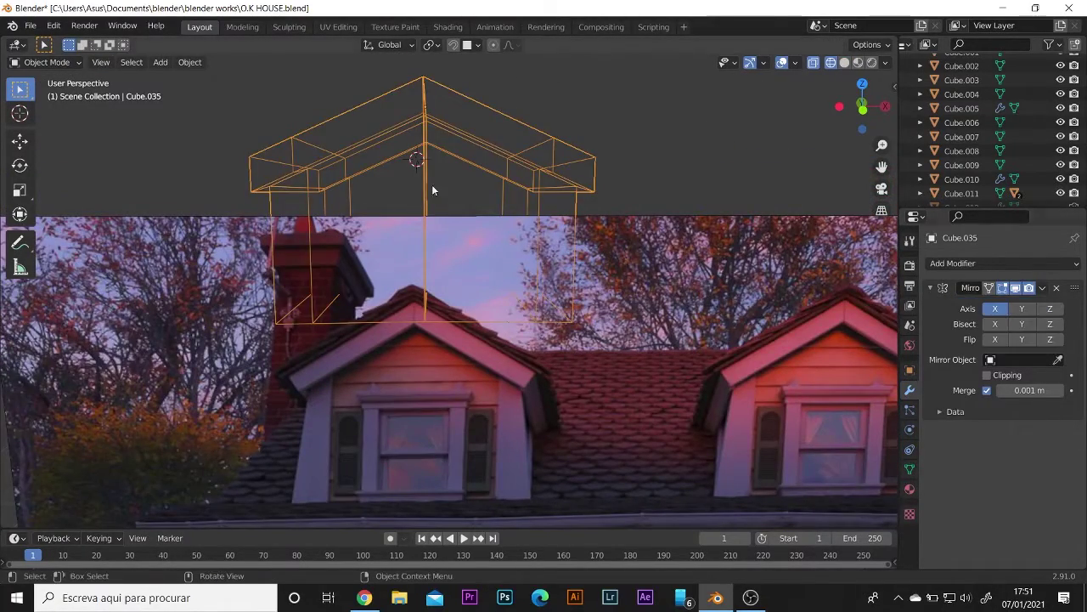
{"action": "key", "text": "Tab"}
{"action": "scroll", "coordinate": [382, 189], "scroll_direction": "up", "scroll_amount": 2}
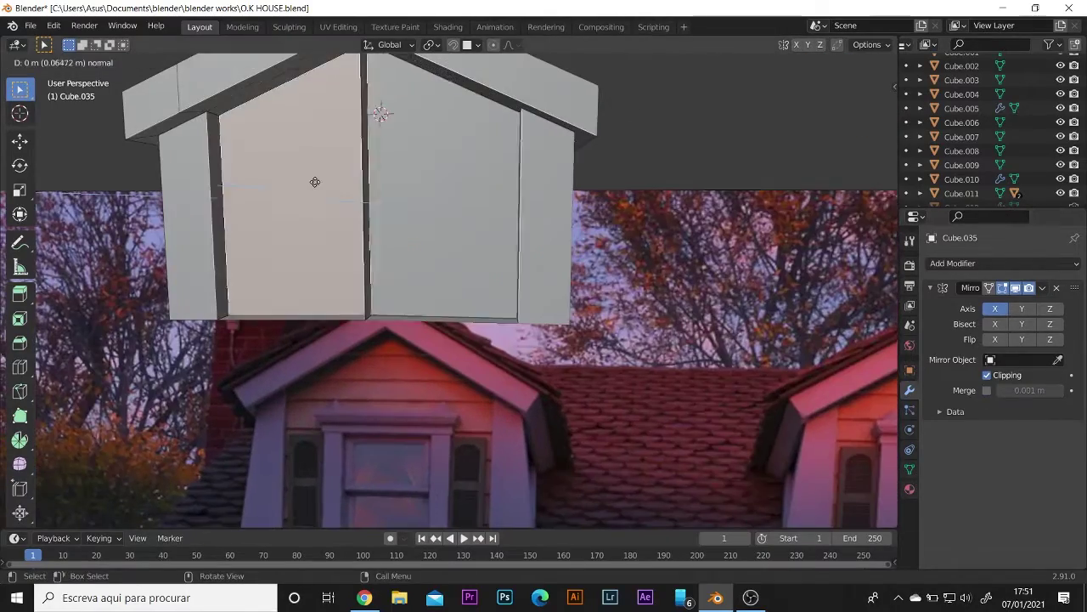
{"action": "middle_click_drag", "start_coordinate": [305, 190], "coordinate": [432, 220]}
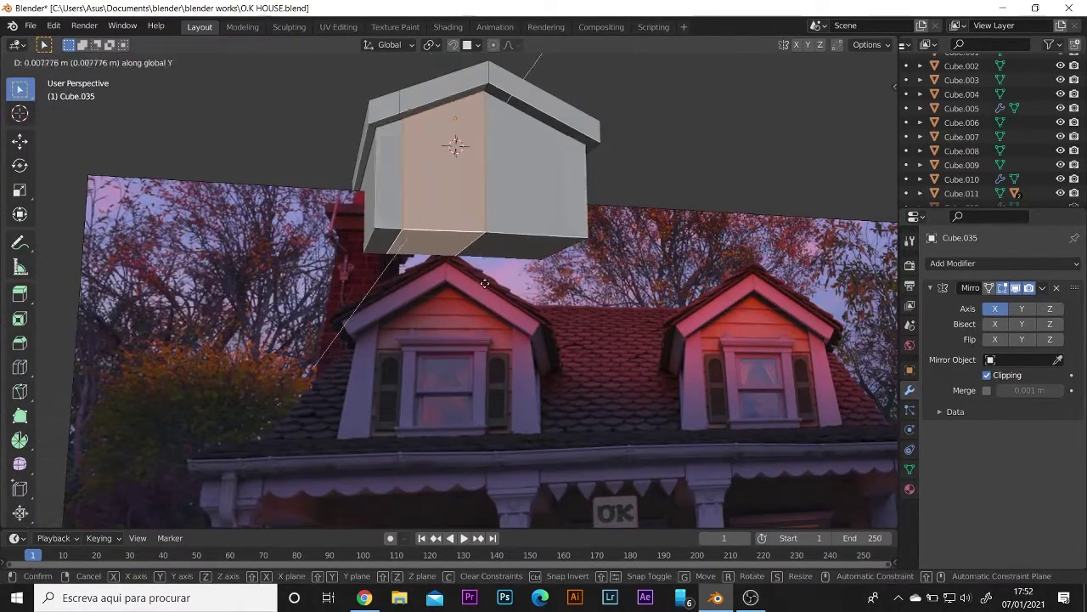
{"action": "left_click", "coordinate": [369, 281]}
{"action": "middle_click_drag", "start_coordinate": [370, 281], "coordinate": [455, 240]}
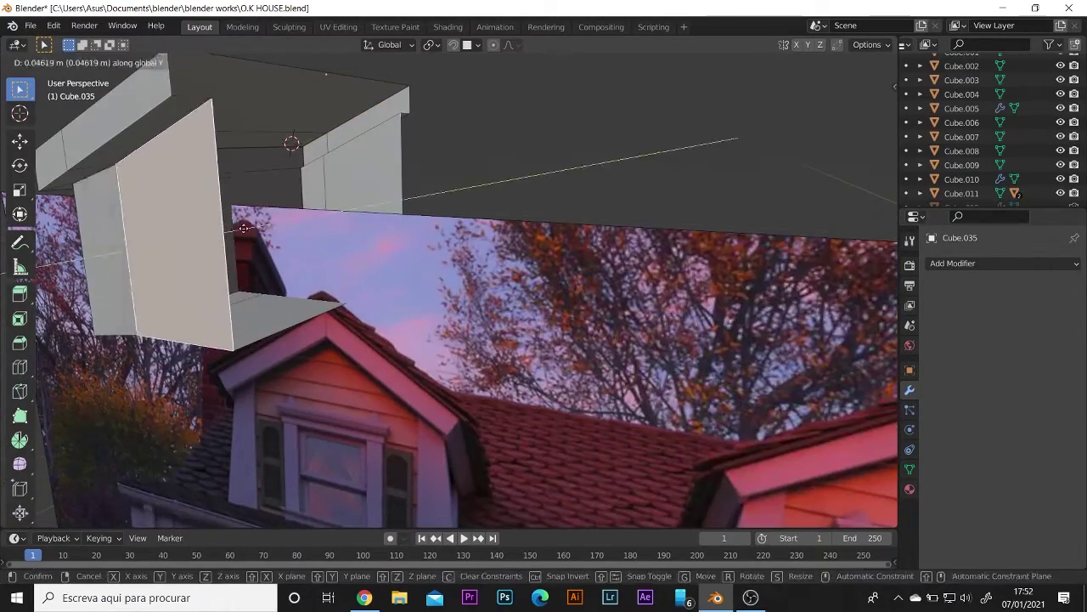
{"action": "left_click", "coordinate": [244, 228]}
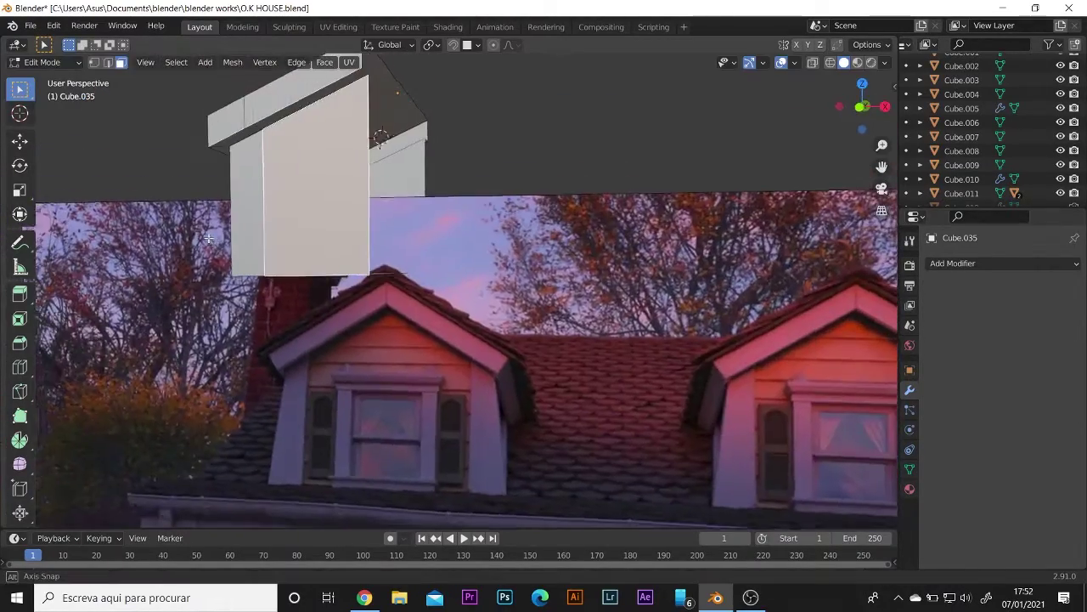
{"action": "mouse_move", "coordinate": [432, 102]}
{"action": "middle_mouse_down"}
{"action": "mouse_move", "coordinate": [455, 256]}
{"action": "mouse_move", "coordinate": [206, 289]}
{"action": "mouse_move", "coordinate": [595, 280]}
{"action": "middle_mouse_up"}
Re-add the Mirror modifier and lower the dormer's bottom edge slightly.
{"action": "left_click", "coordinate": [991, 264]}
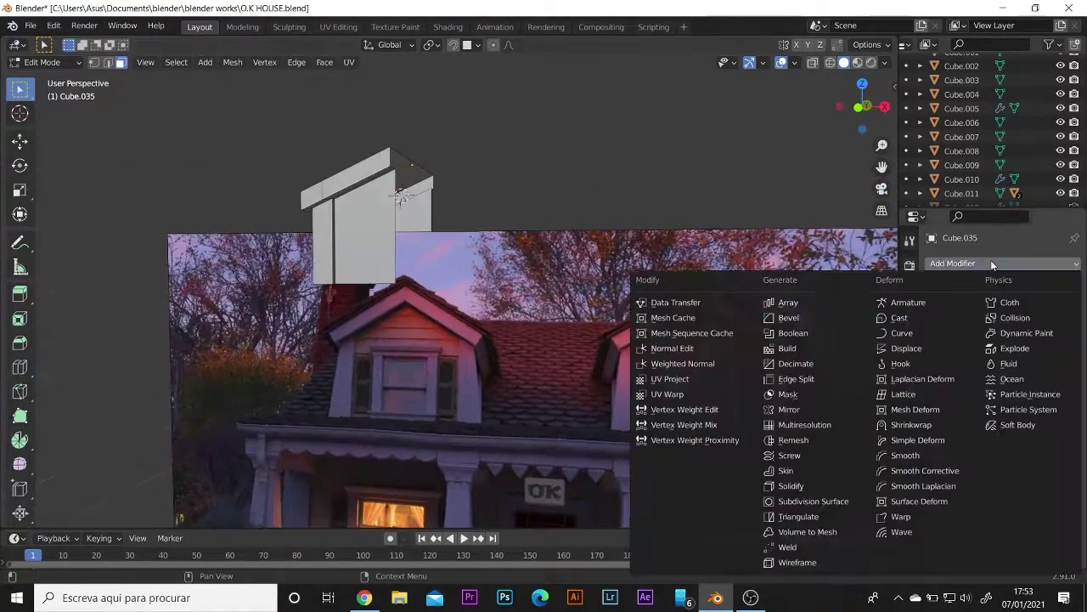
{"action": "left_click", "coordinate": [789, 410]}
{"action": "middle_click_drag", "start_coordinate": [425, 170], "coordinate": [450, 289]}
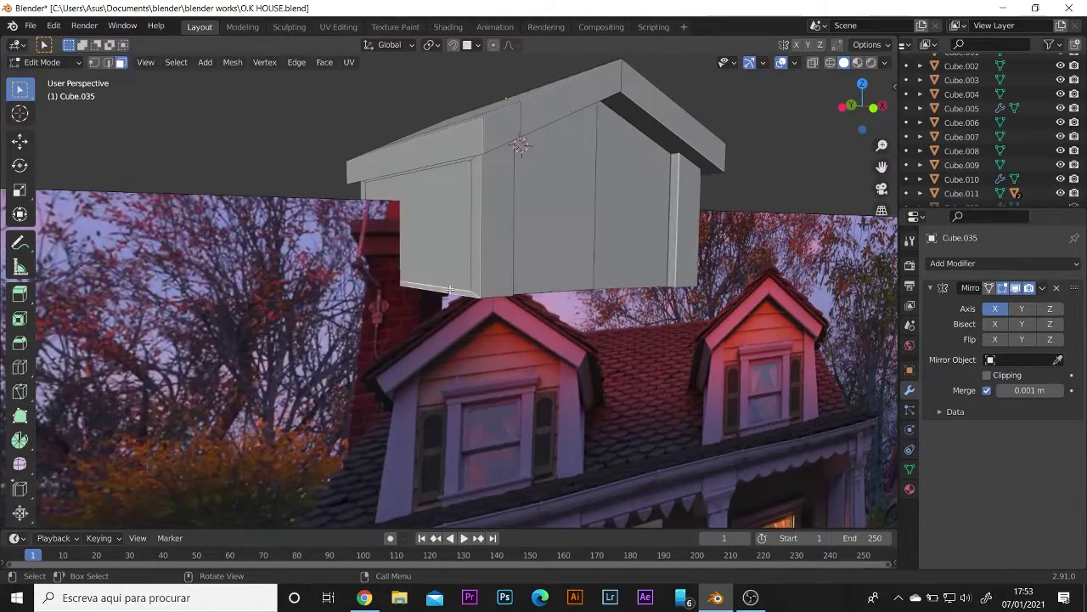
{"action": "left_click", "coordinate": [441, 294]}
{"action": "scroll", "coordinate": [465, 298], "scroll_direction": "up", "scroll_amount": 5}
{"action": "scroll", "coordinate": [414, 382], "scroll_direction": "down", "scroll_amount": 4}
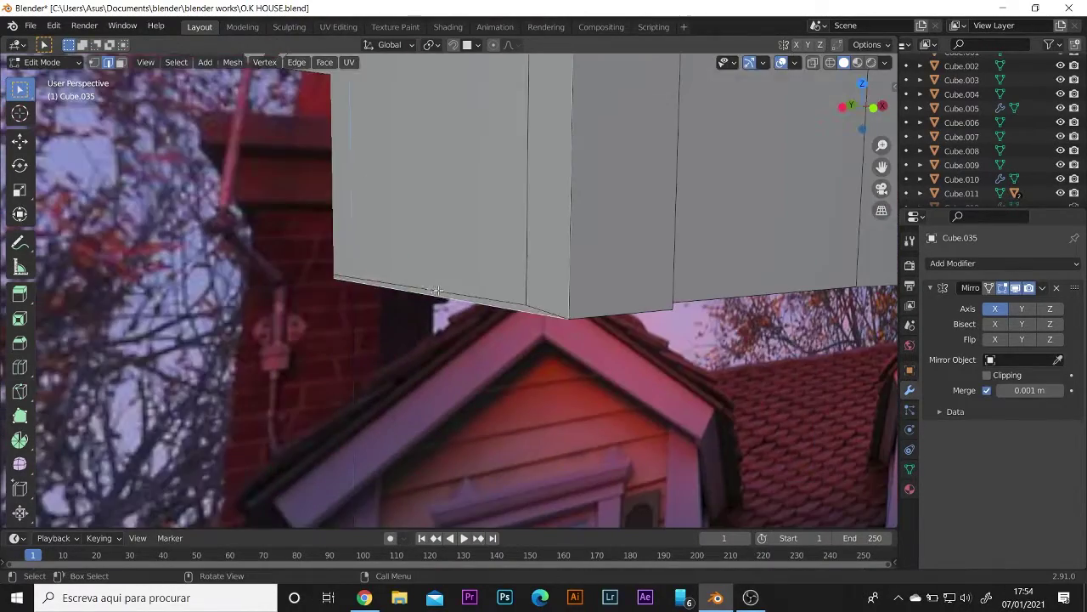
Shift and extrude a side wall face of the dormer, then return to Object Mode.
{"action": "key", "text": "3"}
{"action": "left_click", "coordinate": [426, 269]}
{"action": "left_click", "coordinate": [431, 269]}
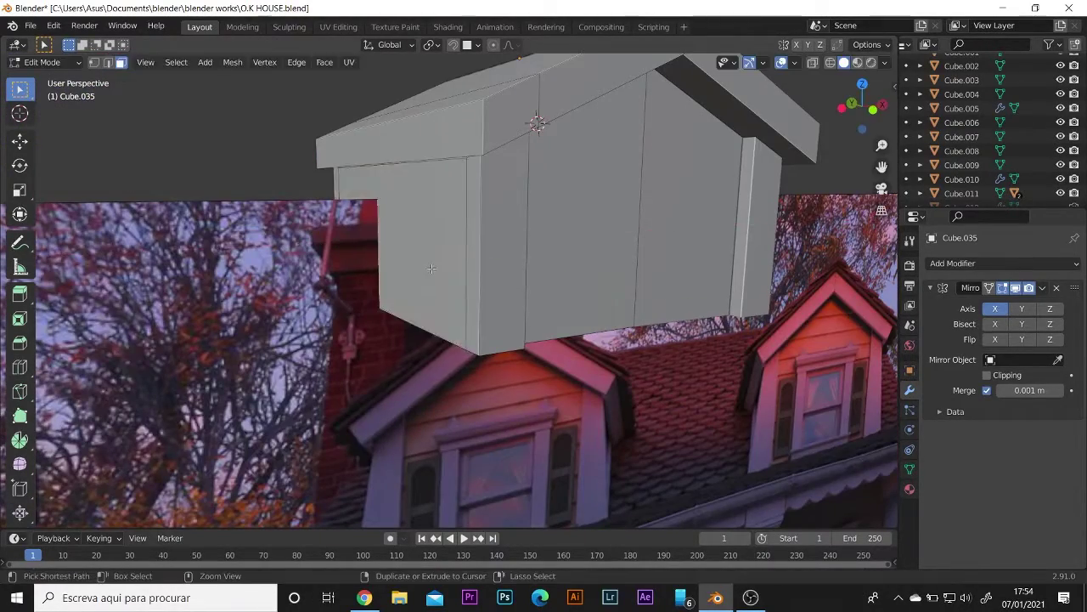
{"action": "left_click", "coordinate": [444, 267]}
{"action": "scroll", "coordinate": [444, 266], "scroll_direction": "down", "scroll_amount": 5}
{"action": "scroll", "coordinate": [443, 267], "scroll_direction": "up", "scroll_amount": 6}
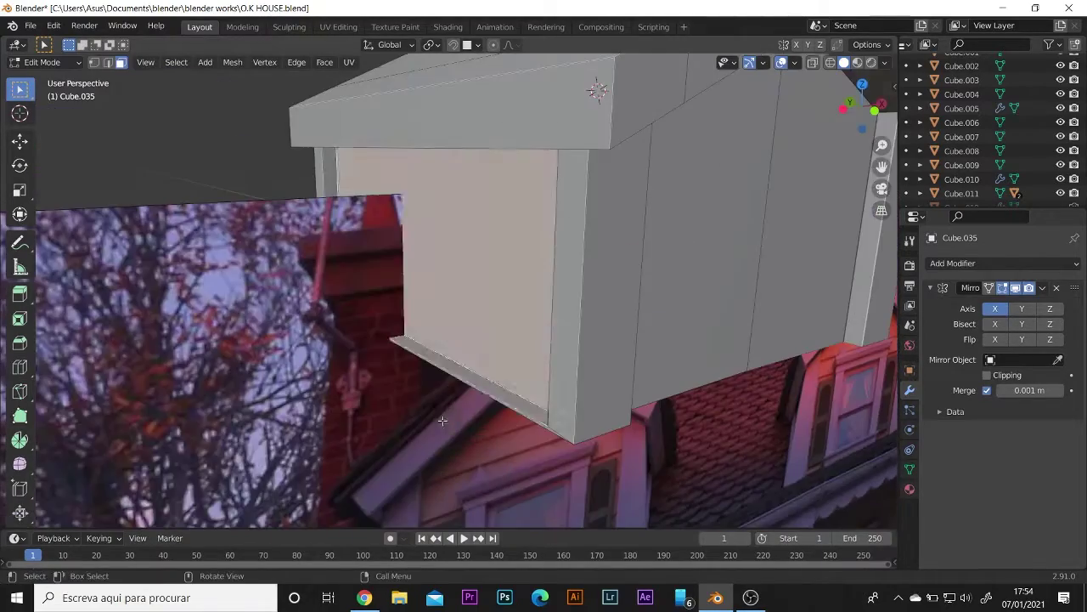
{"action": "mouse_move", "coordinate": [444, 339]}
{"action": "middle_mouse_down"}
{"action": "mouse_move", "coordinate": [459, 376]}
{"action": "mouse_move", "coordinate": [463, 340]}
{"action": "middle_mouse_up"}
{"action": "scroll", "coordinate": [463, 340], "scroll_direction": "down", "scroll_amount": 5}
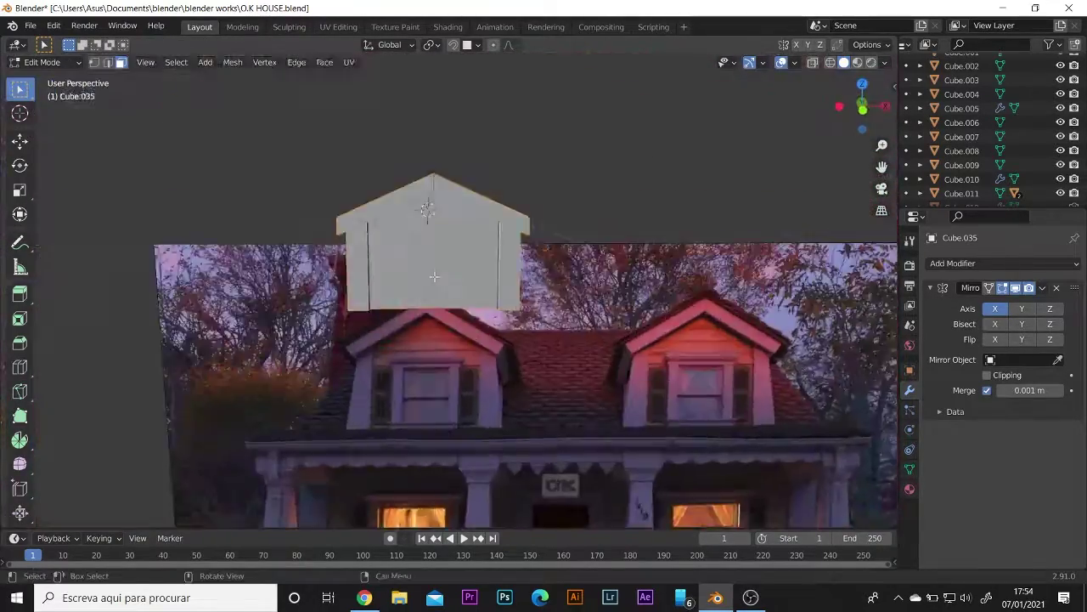
{"action": "key", "text": "Tab"}
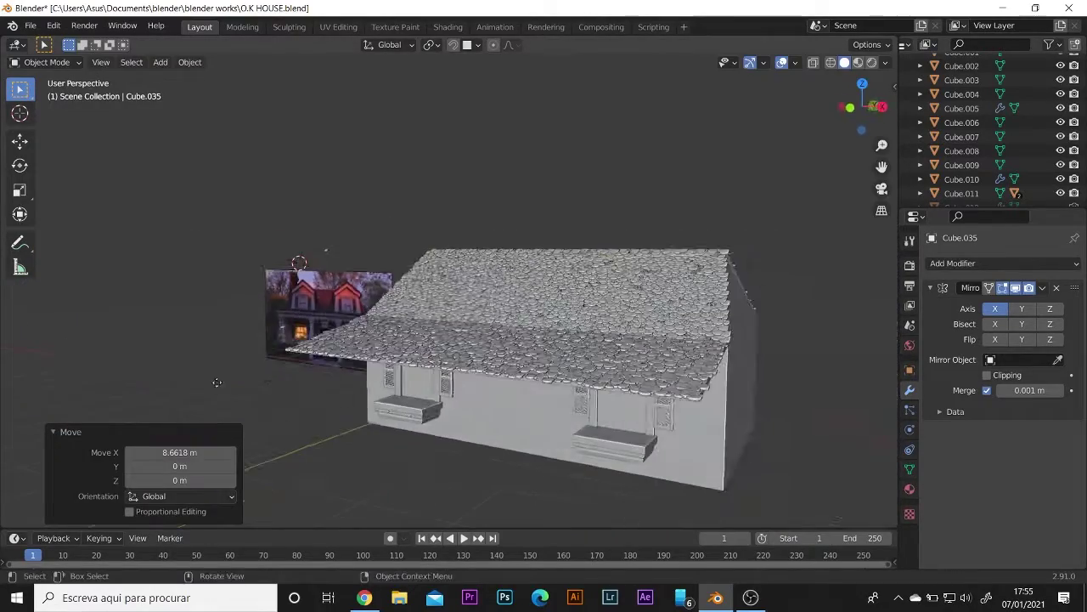
Set the dormer's origin to its geometry.
{"action": "scroll", "coordinate": [217, 383], "scroll_direction": "up", "scroll_amount": 5}
{"action": "scroll", "coordinate": [564, 303], "scroll_direction": "up", "scroll_amount": 4}
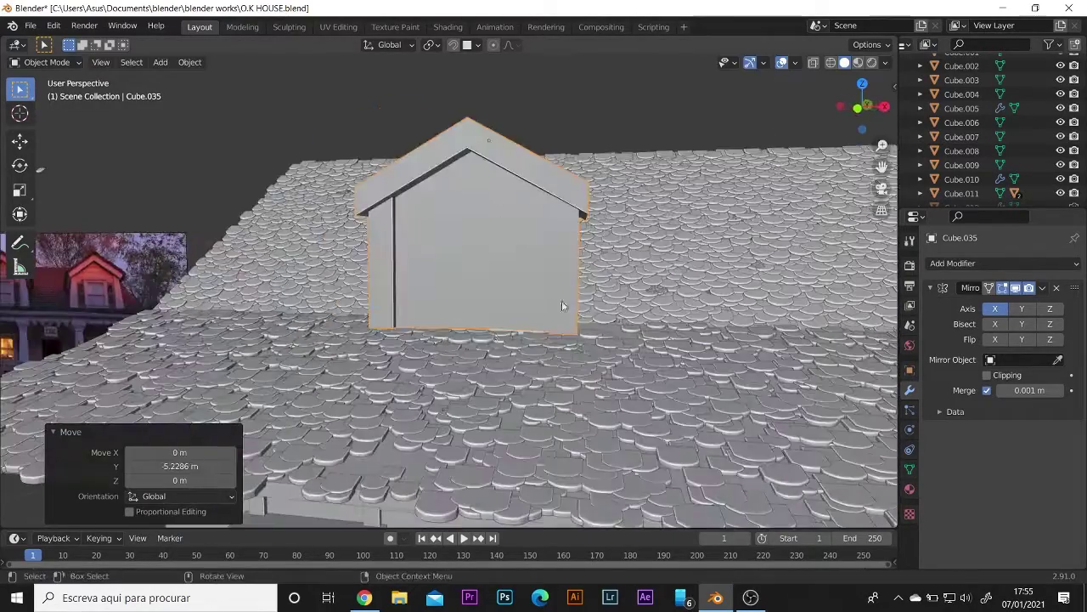
{"action": "middle_click_drag", "start_coordinate": [563, 304], "coordinate": [179, 240]}
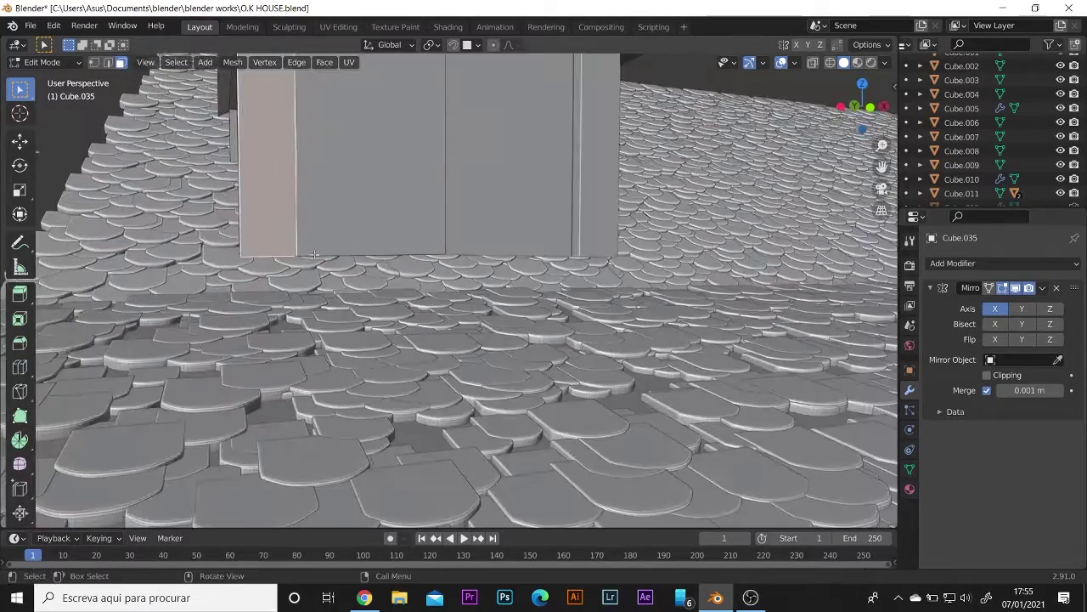
{"action": "middle_click_drag", "start_coordinate": [315, 253], "coordinate": [410, 500]}
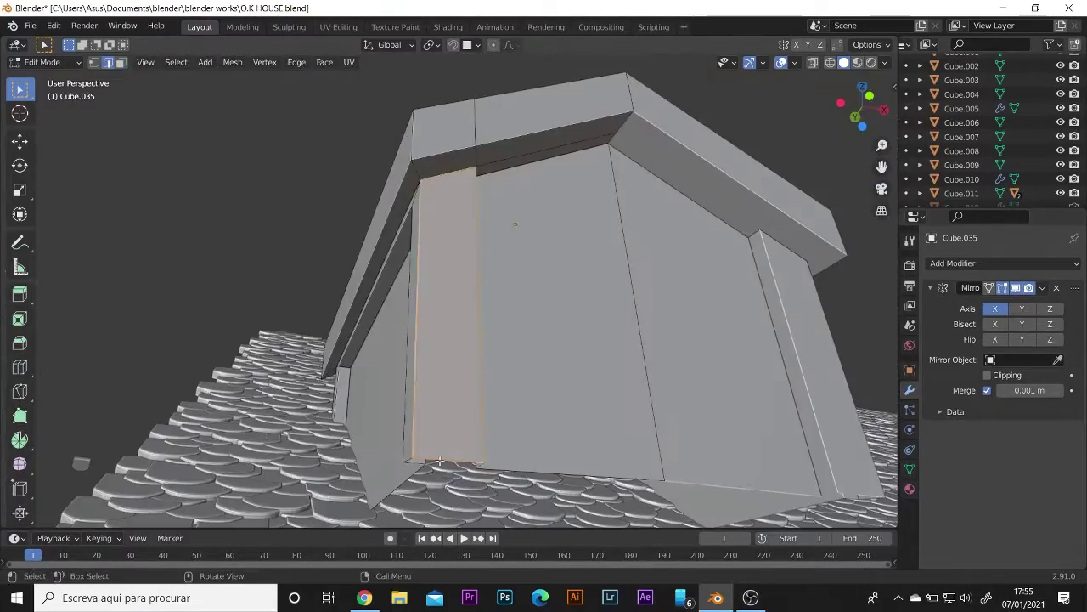
{"action": "key", "text": "2"}
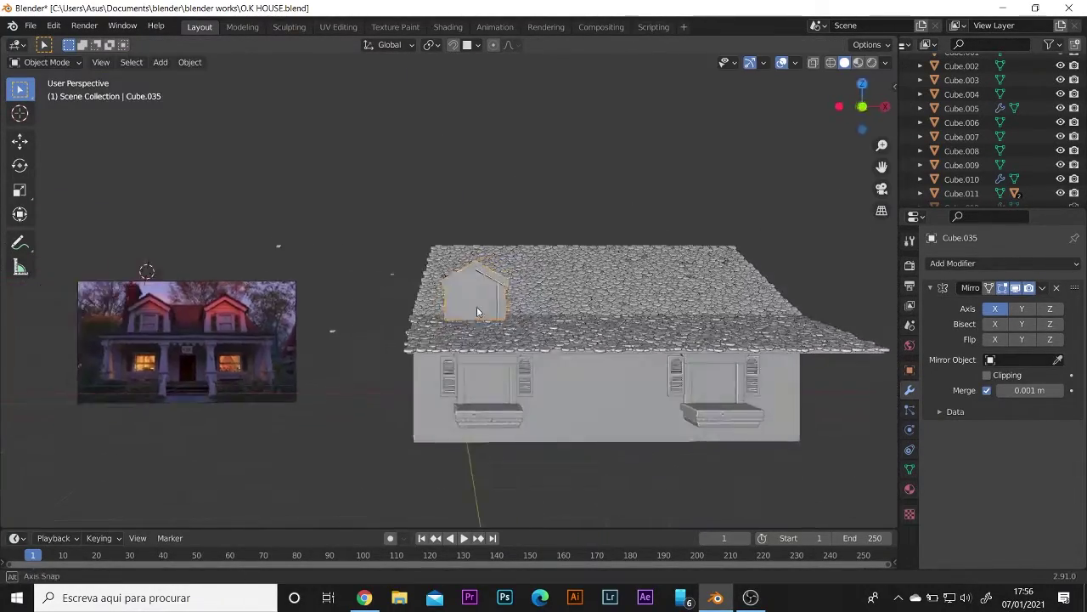
{"action": "right_click", "coordinate": [482, 297]}
{"action": "right_click", "coordinate": [480, 293]}
{"action": "left_click", "coordinate": [562, 309]}
Scale the dormer up and move it along X onto the left roof slope.
{"action": "key", "text": "s"}
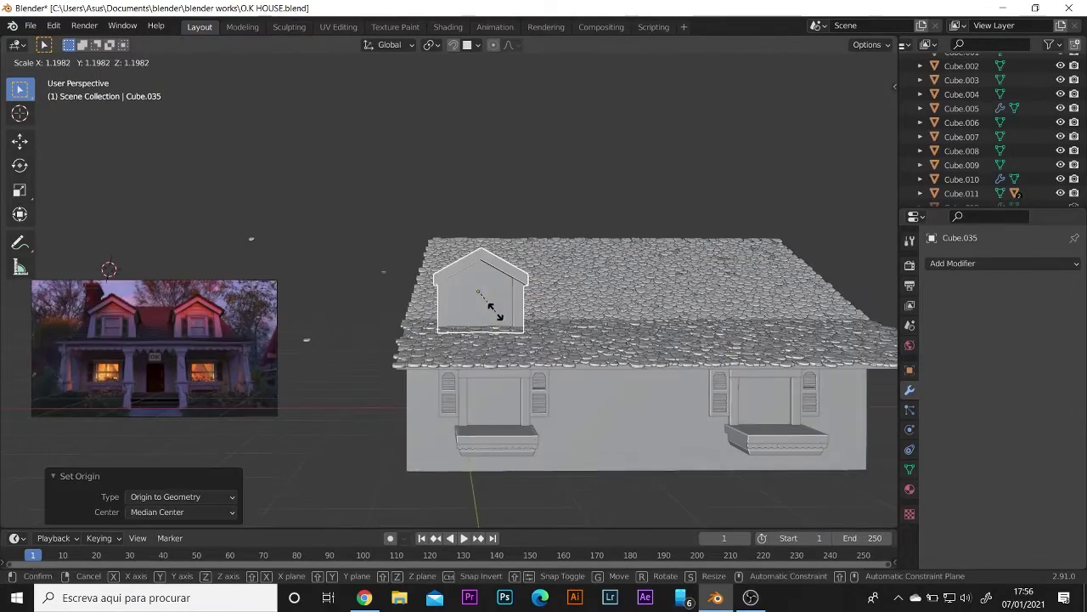
{"action": "left_click", "coordinate": [484, 304]}
{"action": "mouse_move", "coordinate": [484, 304]}
{"action": "middle_mouse_down"}
{"action": "mouse_move", "coordinate": [510, 297]}
{"action": "mouse_move", "coordinate": [520, 328]}
{"action": "middle_mouse_up"}
{"action": "left_click", "coordinate": [523, 317]}
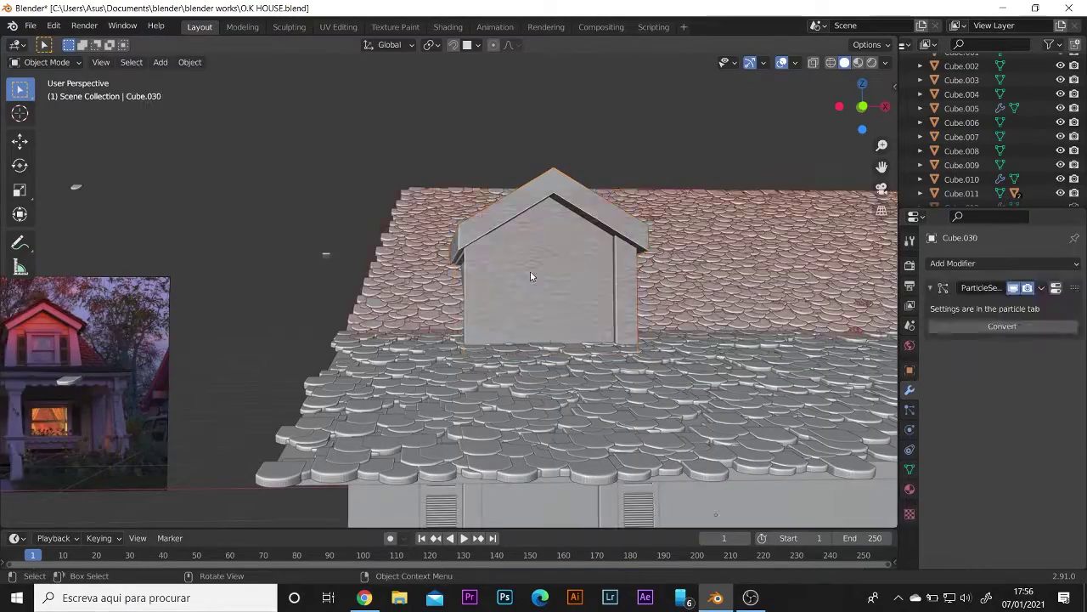
Add 9 loop cuts across the dormer walls and scale the new edges along X.
{"action": "left_click", "coordinate": [531, 276]}
{"action": "key", "text": "Tab"}
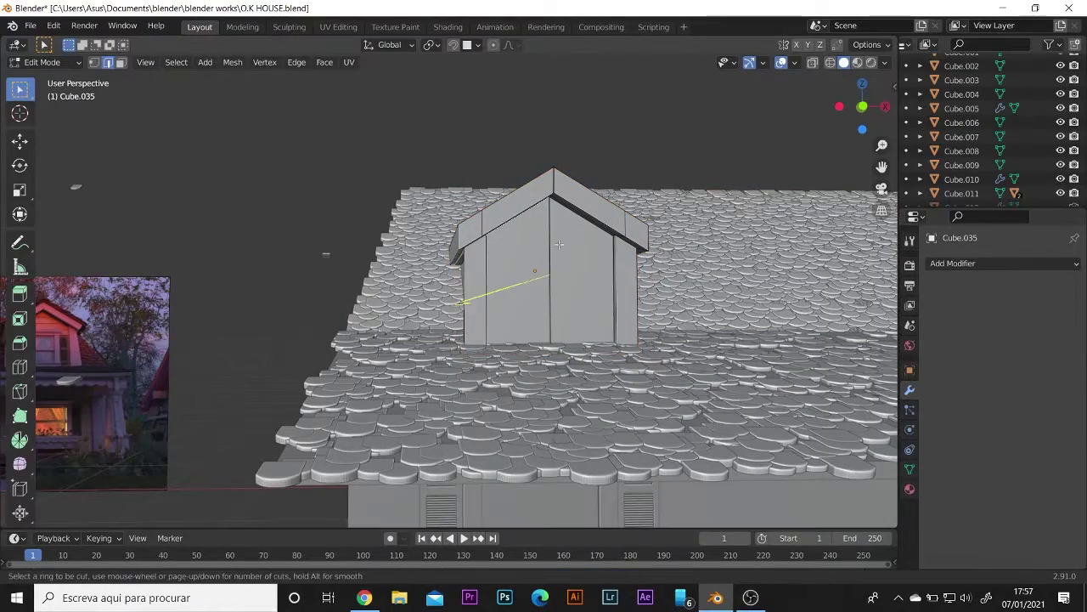
{"action": "left_click", "coordinate": [559, 244]}
{"action": "middle_click_drag", "start_coordinate": [559, 245], "coordinate": [232, 408]}
{"action": "left_click", "coordinate": [232, 408]}
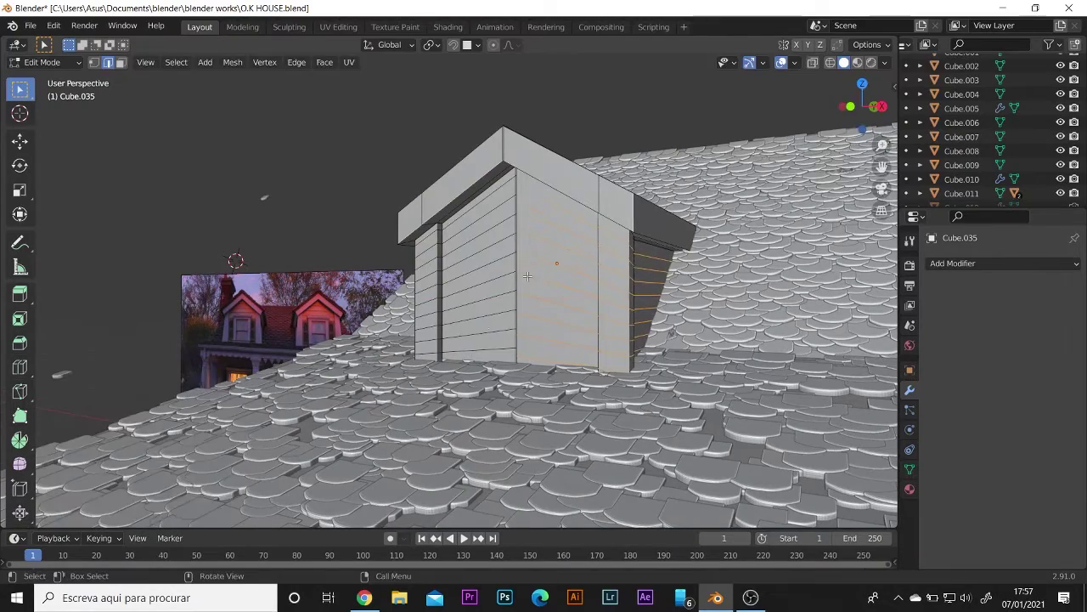
{"action": "scroll", "coordinate": [612, 305], "scroll_direction": "up", "scroll_amount": 2}
{"action": "key", "text": "s"}
{"action": "key", "text": "x"}
{"action": "left_click", "coordinate": [606, 206]}
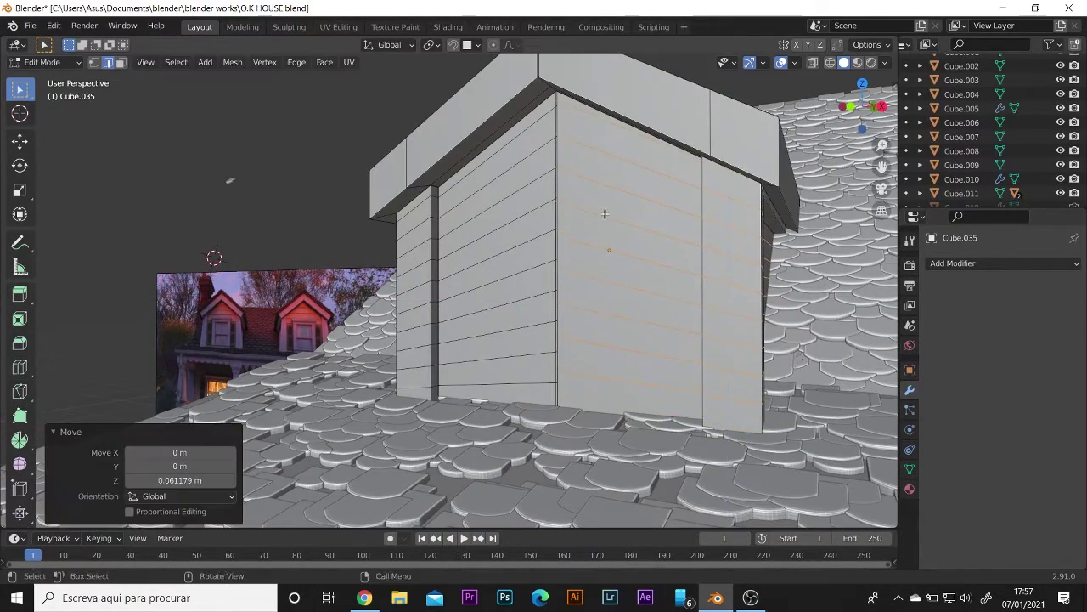
Remove the dormer's front face and leave Edit Mode.
{"action": "middle_click_drag", "start_coordinate": [606, 206], "coordinate": [509, 320]}
{"action": "key", "text": "3"}
{"action": "middle_click_drag", "start_coordinate": [519, 277], "coordinate": [631, 311]}
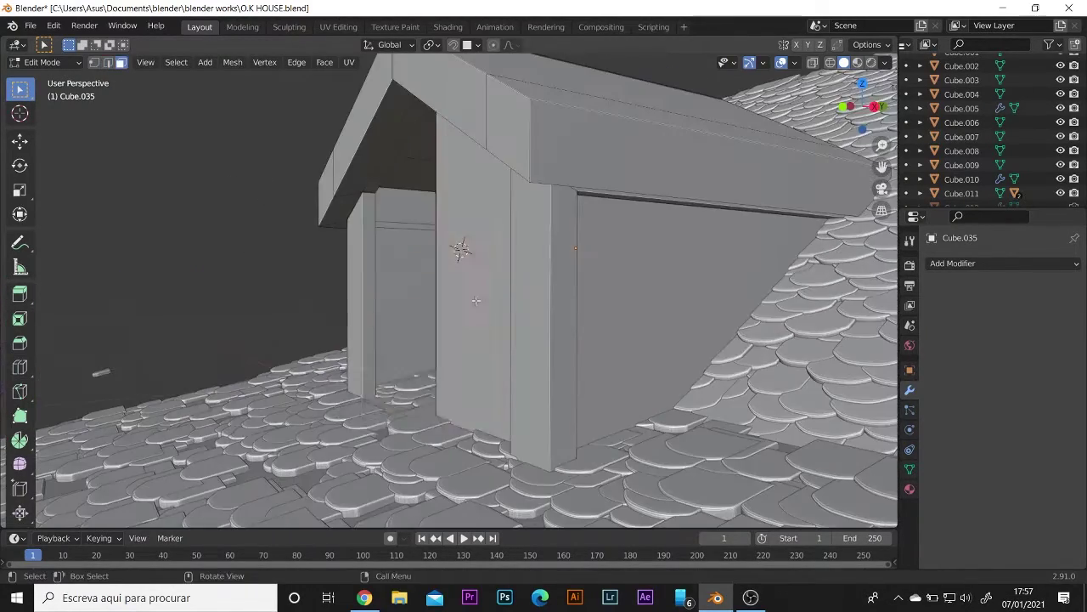
{"action": "key", "text": "Tab"}
{"action": "scroll", "coordinate": [630, 312], "scroll_direction": "down", "scroll_amount": 3}
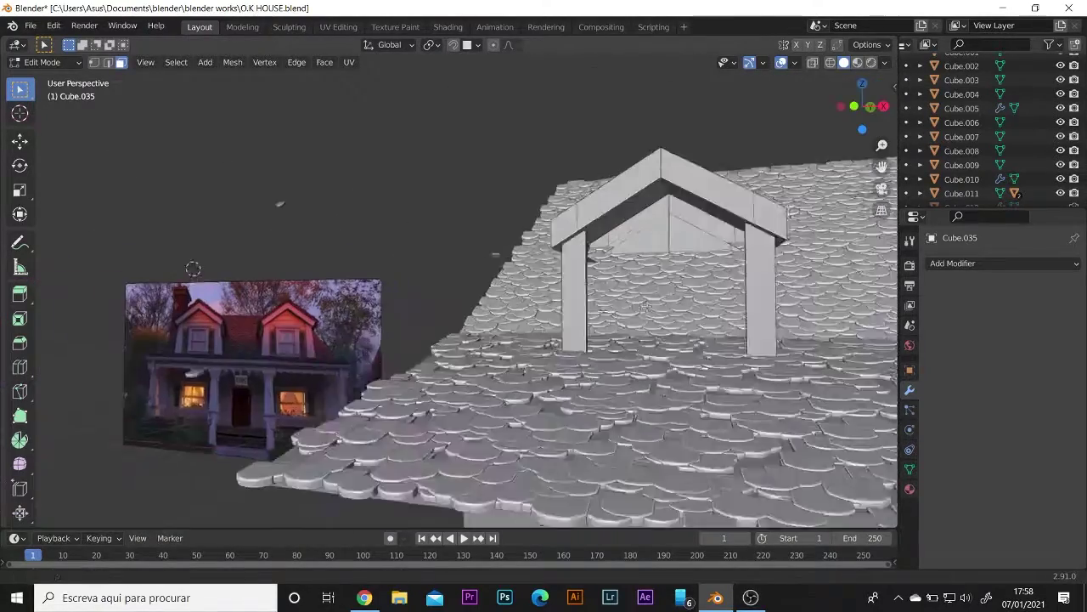
{"action": "key", "text": "shift+a"}
Add a new cube mesh and shrink it down.
{"action": "left_click", "coordinate": [560, 316]}
{"action": "key", "text": "g"}
{"action": "key", "text": "x"}
{"action": "left_click", "coordinate": [300, 370]}
{"action": "key", "text": "s"}
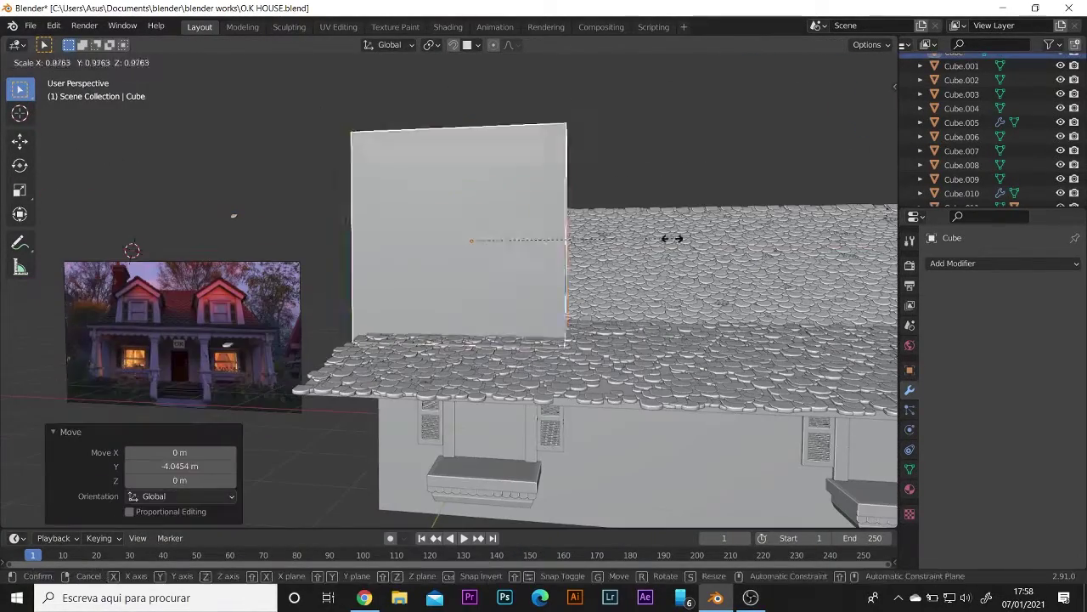
{"action": "left_click", "coordinate": [357, 332]}
Move the cube along Y into the dormer opening and make it shorter.
{"action": "middle_click_drag", "start_coordinate": [357, 331], "coordinate": [412, 296]}
{"action": "key", "text": "g"}
{"action": "key", "text": "y"}
{"action": "left_click", "coordinate": [257, 331]}
{"action": "middle_click_drag", "start_coordinate": [256, 331], "coordinate": [456, 373]}
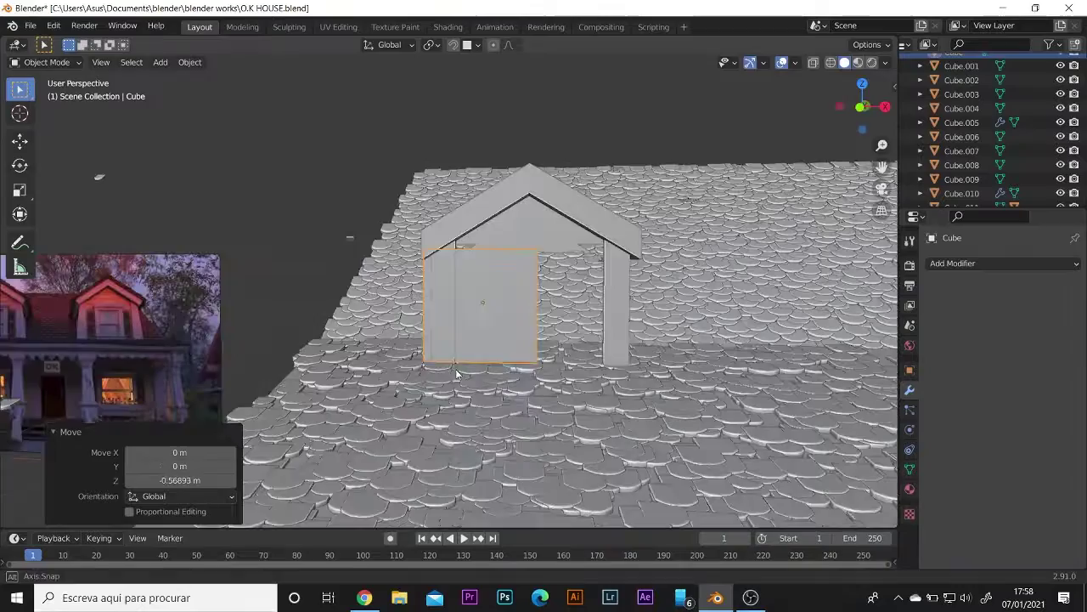
{"action": "left_click", "coordinate": [599, 395]}
{"action": "middle_click_drag", "start_coordinate": [599, 396], "coordinate": [513, 355]}
{"action": "key", "text": "g"}
{"action": "key", "text": "y"}
{"action": "left_click", "coordinate": [513, 355]}
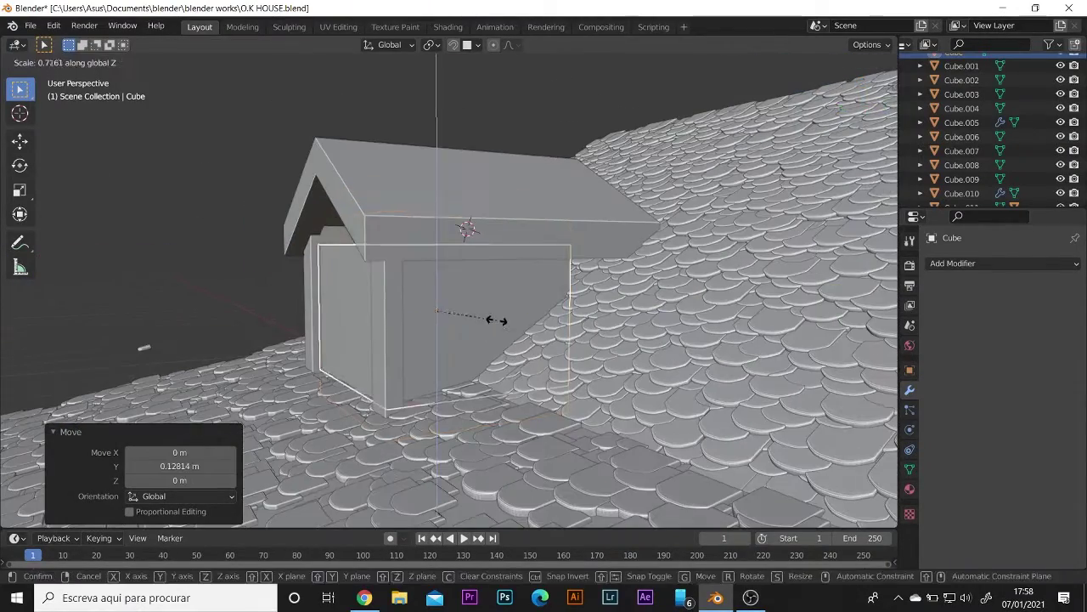
{"action": "left_click", "coordinate": [453, 340]}
Adjust the cube's height by moving it vertically and scaling it taller along Z.
{"action": "key", "text": "Tab"}
{"action": "left_click", "coordinate": [463, 267]}
{"action": "key", "text": "Tab"}
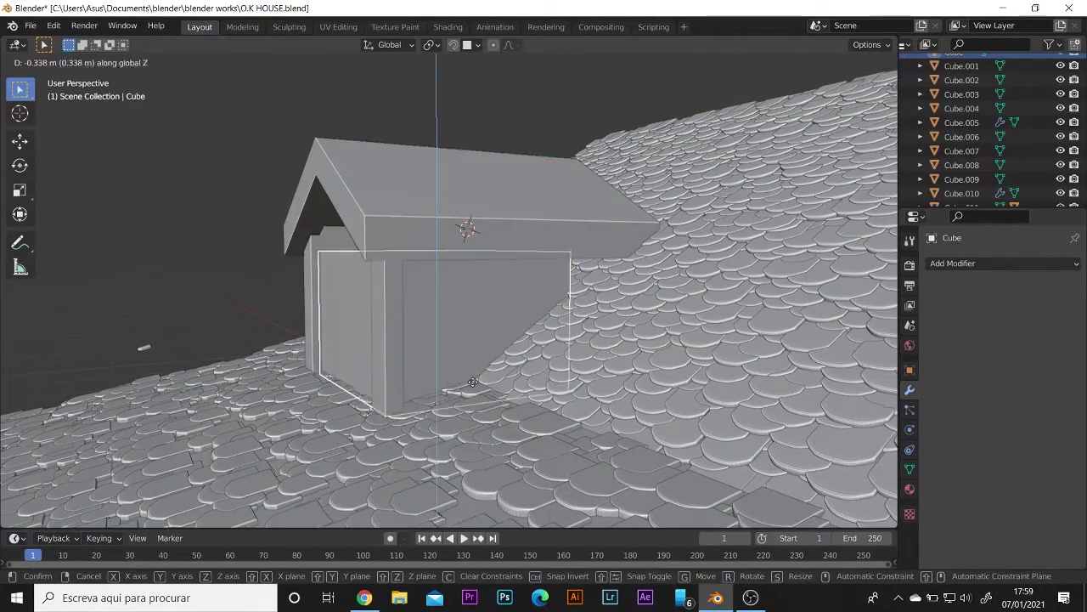
{"action": "left_click", "coordinate": [472, 382]}
{"action": "key", "text": "s"}
{"action": "key", "text": "z"}
{"action": "left_click", "coordinate": [442, 323]}
{"action": "mouse_move", "coordinate": [473, 383]}
{"action": "middle_mouse_down"}
{"action": "mouse_move", "coordinate": [442, 323]}
{"action": "mouse_move", "coordinate": [501, 261]}
{"action": "middle_mouse_up"}
Scale the panel to 0.943 along Y and raise its top edge along Z.
{"action": "key", "text": "s"}
{"action": "key", "text": "y"}
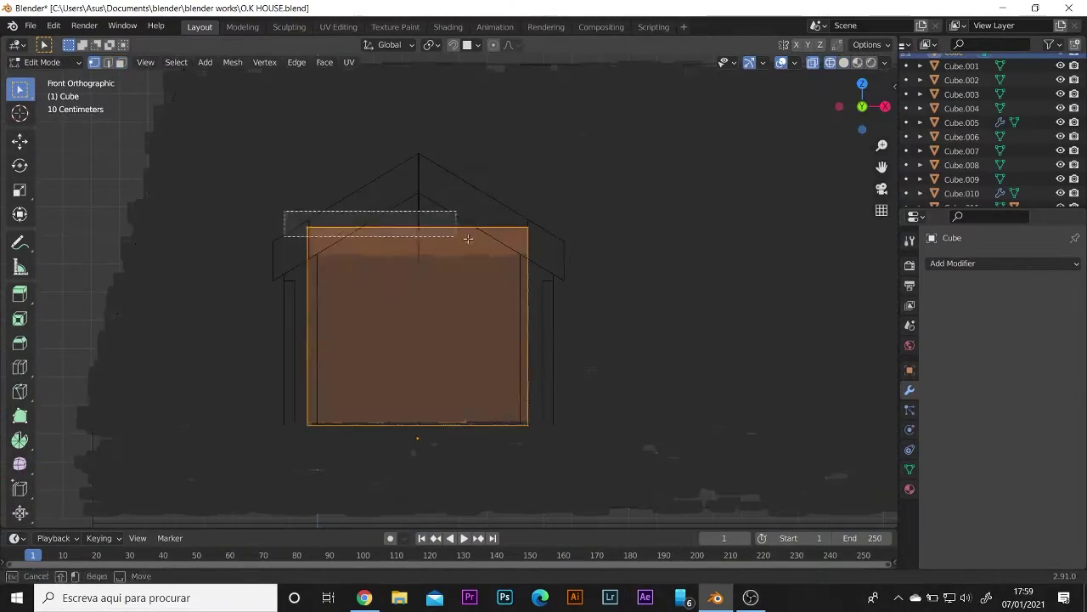
{"action": "left_click", "coordinate": [534, 255]}
{"action": "key", "text": "g"}
{"action": "key", "text": "z"}
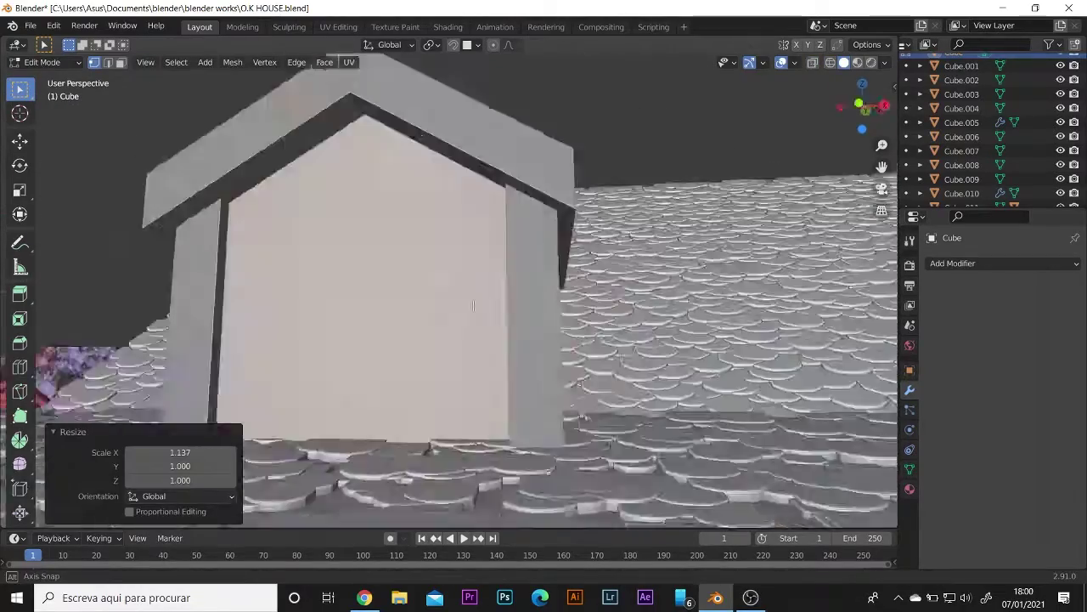
{"action": "mouse_move", "coordinate": [473, 305]}
{"action": "middle_mouse_down"}
{"action": "mouse_move", "coordinate": [578, 388]}
{"action": "mouse_move", "coordinate": [602, 355]}
{"action": "middle_mouse_up"}
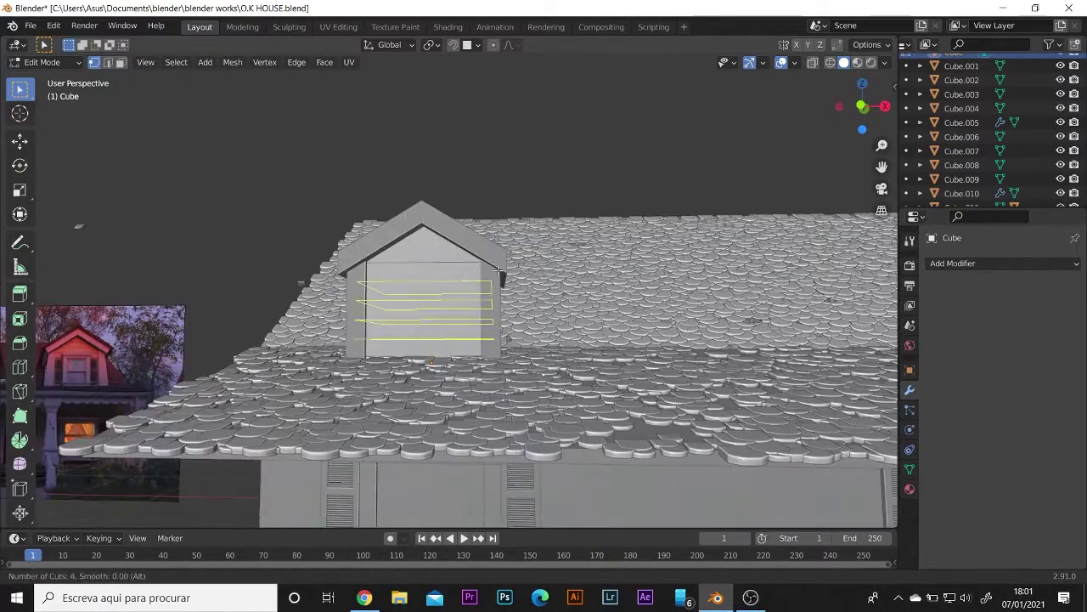
Place a centred loop cut on the front panel, then resize and shift the loops along Z.
{"action": "right_click", "coordinate": [498, 270]}
{"action": "key", "text": "ctrl+r"}
{"action": "mouse_move", "coordinate": [399, 234]}
{"action": "middle_mouse_down"}
{"action": "mouse_move", "coordinate": [362, 380]}
{"action": "mouse_move", "coordinate": [284, 325]}
{"action": "middle_mouse_up"}
{"action": "scroll", "coordinate": [272, 371], "scroll_direction": "up", "scroll_amount": 2}
{"action": "key", "text": "s"}
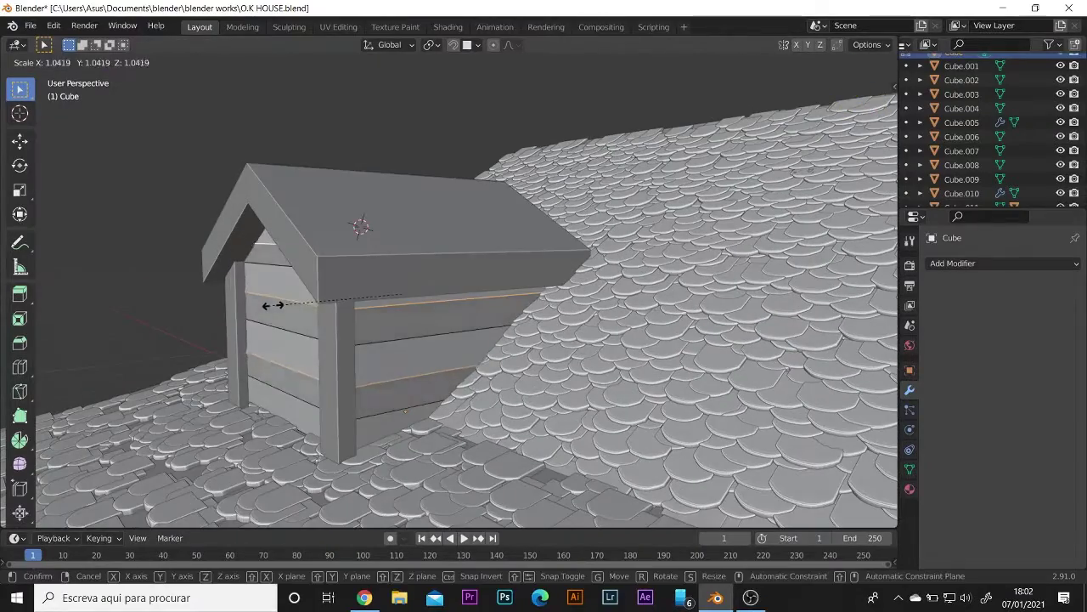
{"action": "left_click", "coordinate": [272, 372]}
{"action": "key", "text": "g"}
{"action": "key", "text": "z"}
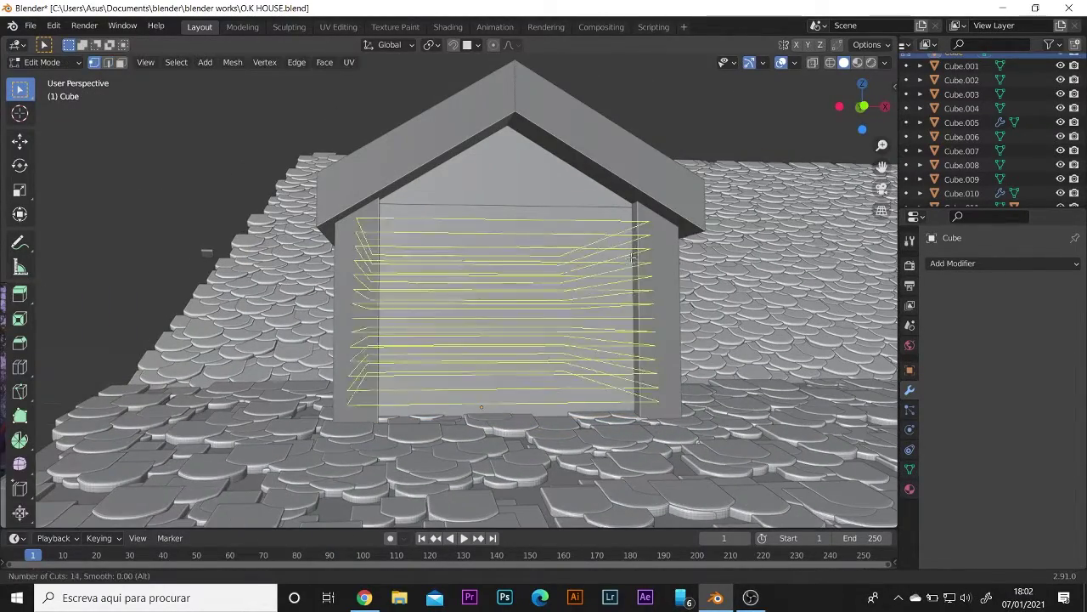
Add 14 horizontal cuts across the front panel, scale the plank loops, and select one plank edge.
{"action": "left_click", "coordinate": [632, 257]}
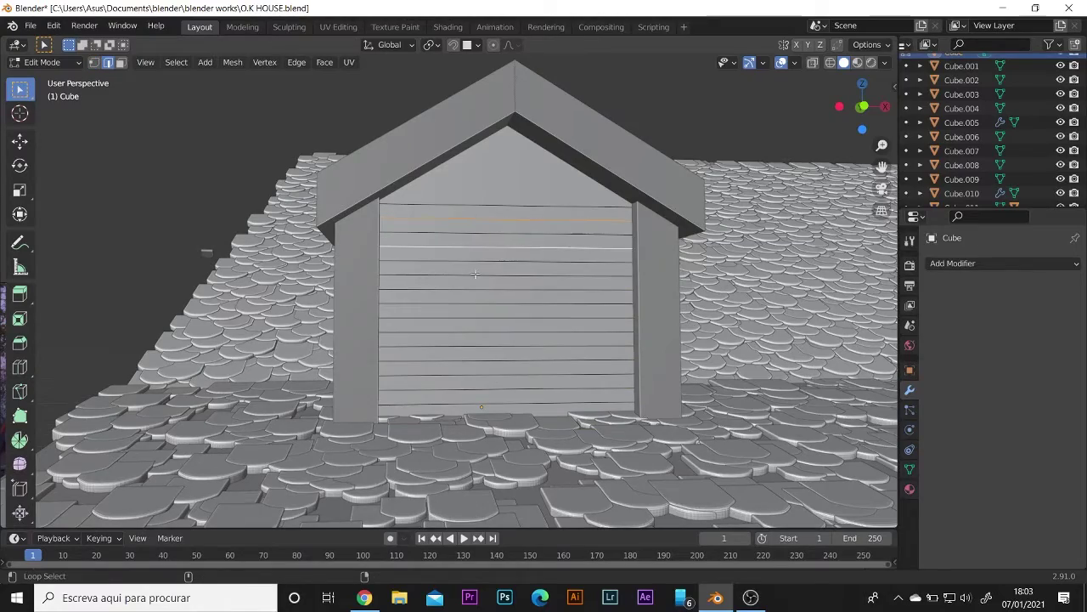
{"action": "key", "text": "s"}
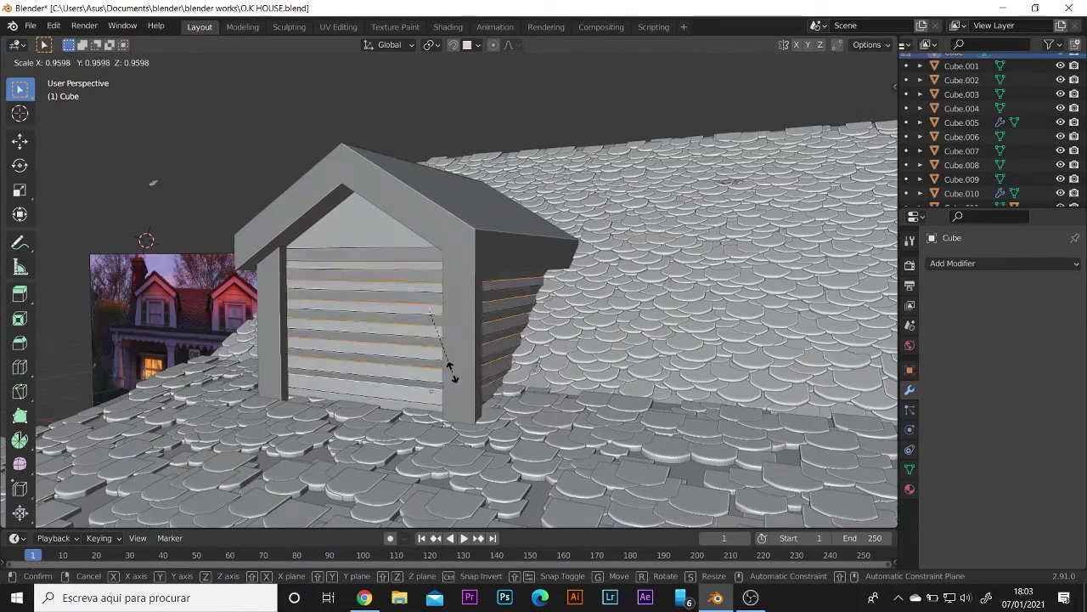
{"action": "left_click", "coordinate": [449, 374]}
{"action": "key", "text": "s"}
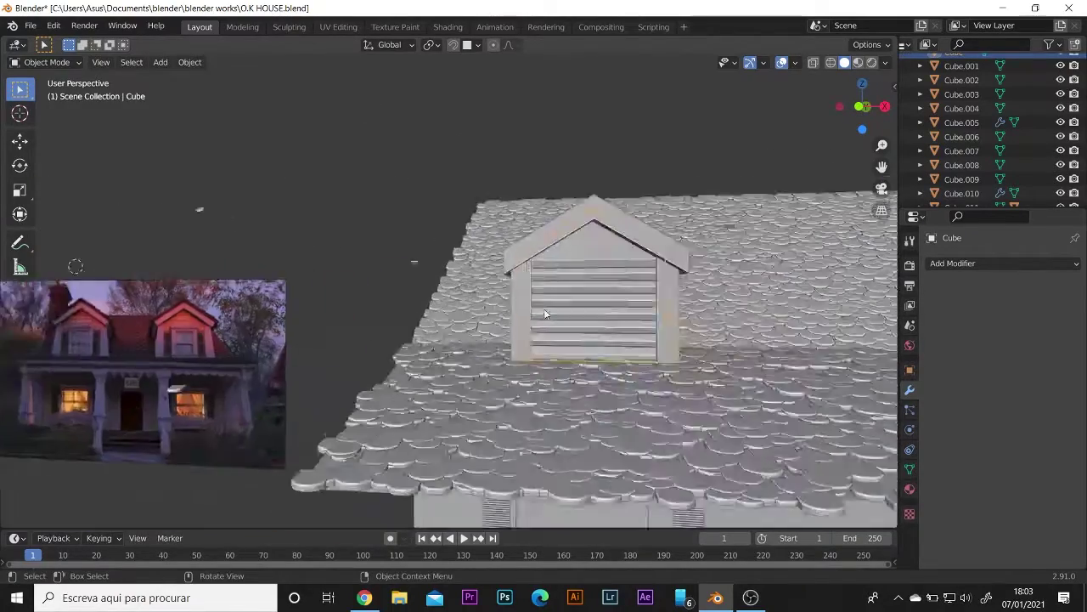
{"action": "key", "text": "Tab"}
{"action": "left_click", "coordinate": [368, 237], "text": "alt"}
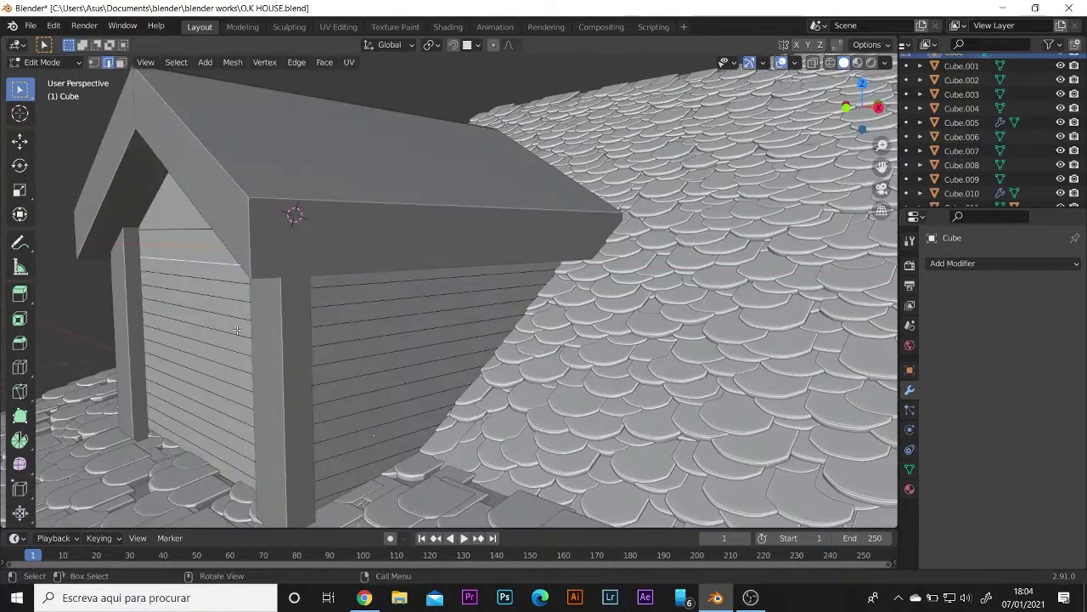
{"action": "middle_click_drag", "start_coordinate": [237, 330], "coordinate": [264, 251]}
Extrude the selected front-wall dormer planks along their normals.
{"action": "key", "text": "3"}
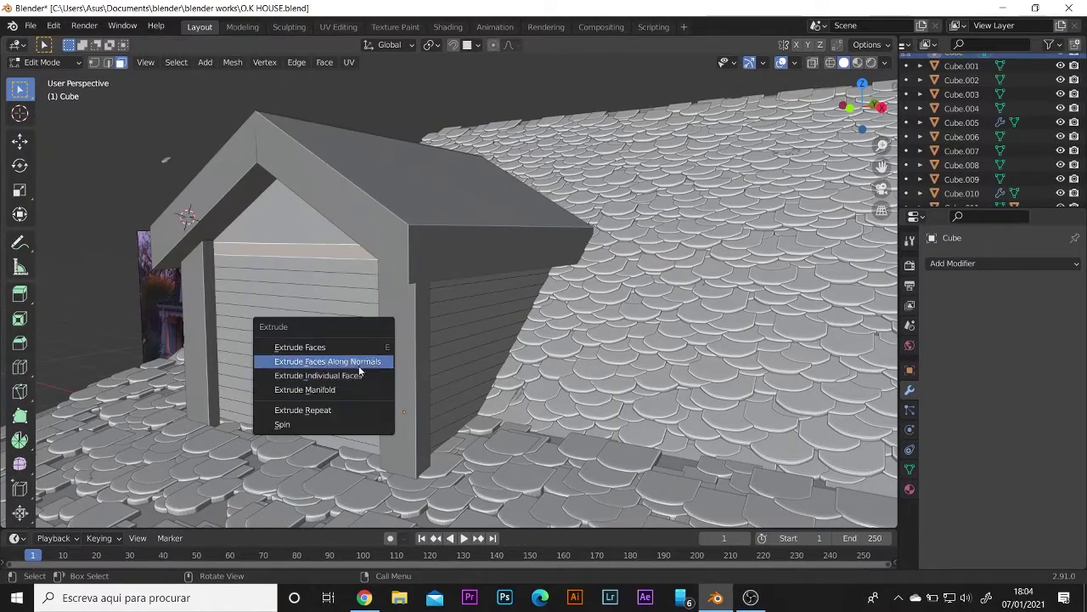
{"action": "left_click", "coordinate": [359, 367]}
{"action": "left_click", "coordinate": [266, 232]}
{"action": "scroll", "coordinate": [266, 232], "scroll_direction": "up", "scroll_amount": 4}
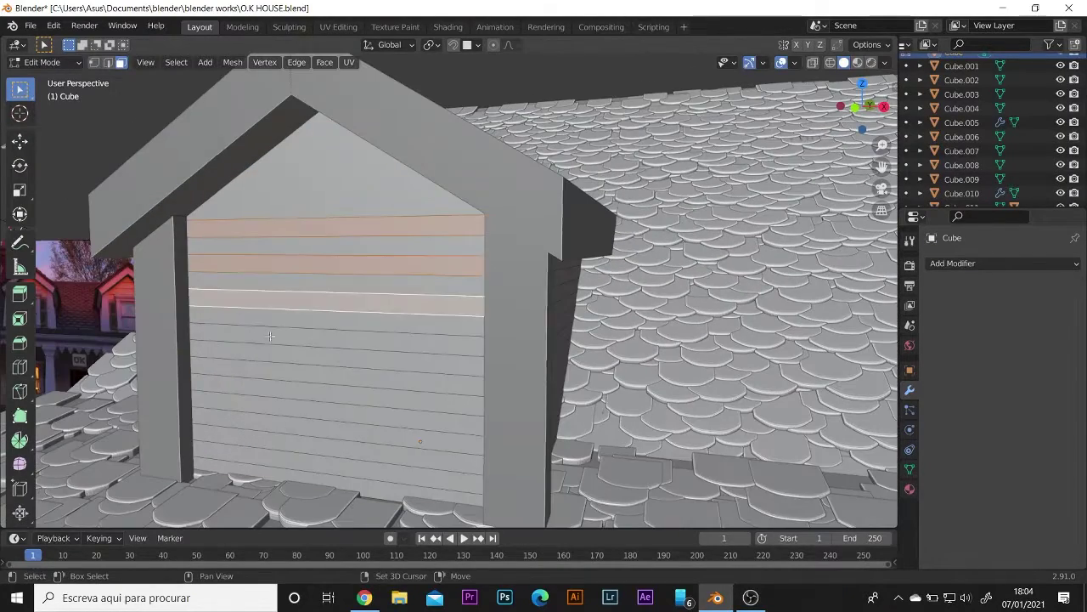
{"action": "scroll", "coordinate": [283, 388], "scroll_direction": "down", "scroll_amount": 4}
Add three more alternate planks to the selection and extrude them outward.
{"action": "middle_click_drag", "start_coordinate": [283, 387], "coordinate": [235, 305]}
{"action": "scroll", "coordinate": [234, 306], "scroll_direction": "up", "scroll_amount": 4}
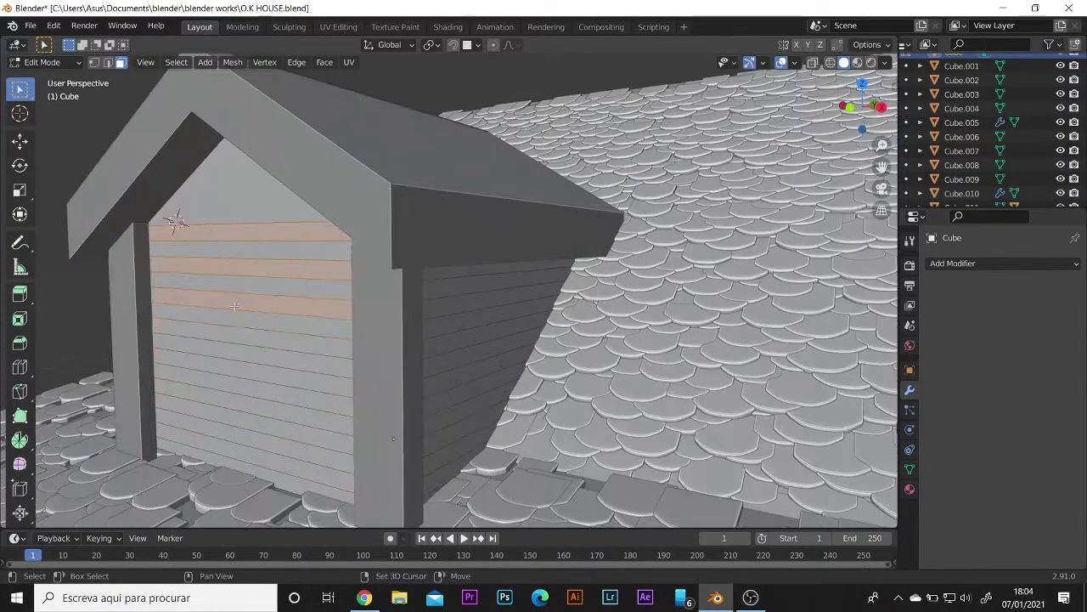
{"action": "left_click", "coordinate": [229, 322], "text": "shift"}
{"action": "left_click", "coordinate": [230, 400], "text": "shift"}
{"action": "left_click", "coordinate": [228, 442], "text": "shift"}
{"action": "mouse_move", "coordinate": [228, 442]}
{"action": "middle_mouse_down"}
{"action": "mouse_move", "coordinate": [340, 382]}
{"action": "mouse_move", "coordinate": [567, 347]}
{"action": "mouse_move", "coordinate": [644, 310]}
{"action": "mouse_move", "coordinate": [705, 302]}
{"action": "middle_mouse_up"}
{"action": "left_click", "coordinate": [274, 429]}
{"action": "left_click", "coordinate": [250, 443]}
{"action": "key", "text": "Tab"}
{"action": "key", "text": "Tab"}
Set plank thickness with Shrink/Fatten, extrude the side-wall planks, and return to Object Mode.
{"action": "key", "text": "alt+s"}
{"action": "mouse_move", "coordinate": [746, 413]}
{"action": "middle_mouse_down"}
{"action": "mouse_move", "coordinate": [749, 449]}
{"action": "mouse_move", "coordinate": [445, 256]}
{"action": "middle_mouse_up"}
{"action": "left_click", "coordinate": [709, 450]}
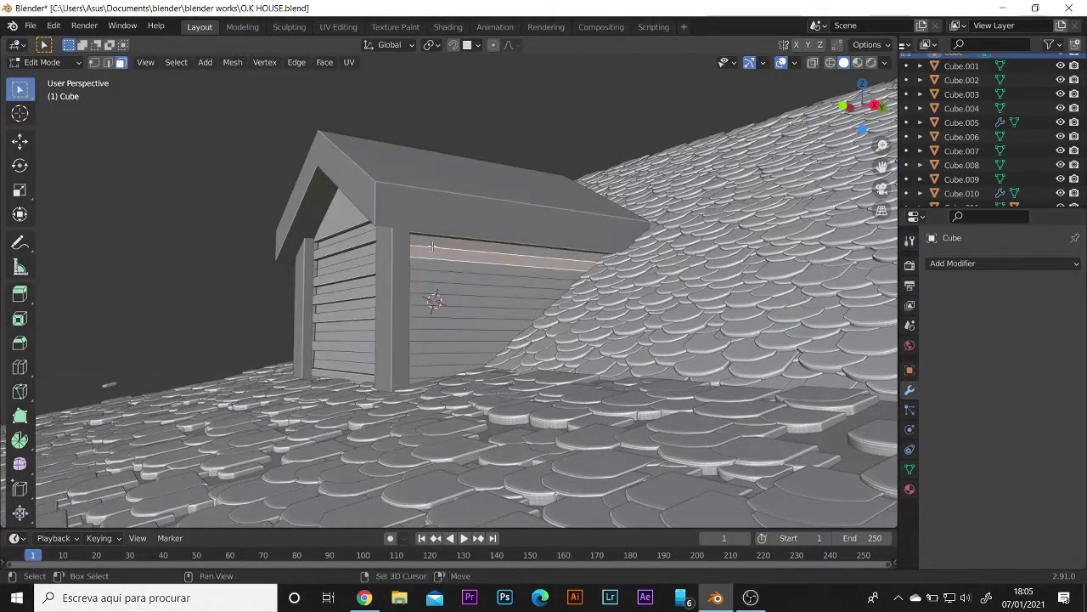
{"action": "key", "text": "alt+e"}
{"action": "mouse_move", "coordinate": [436, 347]}
{"action": "middle_mouse_down"}
{"action": "mouse_move", "coordinate": [527, 429]}
{"action": "mouse_move", "coordinate": [454, 349]}
{"action": "mouse_move", "coordinate": [531, 299]}
{"action": "middle_mouse_up"}
{"action": "left_click", "coordinate": [527, 429]}
{"action": "left_click", "coordinate": [527, 429]}
{"action": "key", "text": "Tab"}
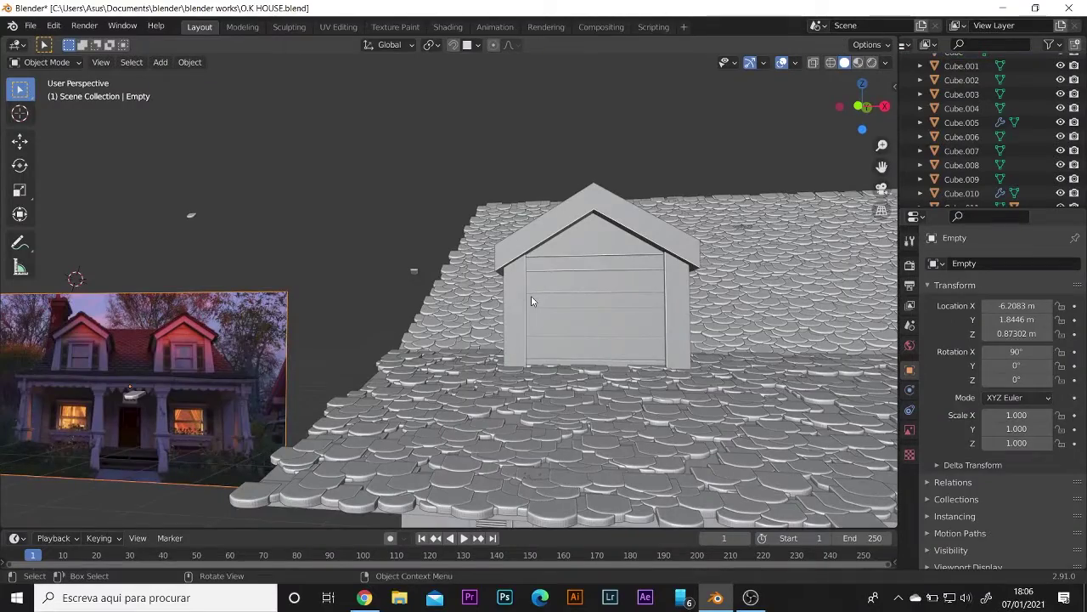
Duplicate the finished dormer and slide the copy along X to the roof's right side.
{"action": "scroll", "coordinate": [531, 296], "scroll_direction": "down", "scroll_amount": 5}
{"action": "scroll", "coordinate": [567, 338], "scroll_direction": "up", "scroll_amount": 4}
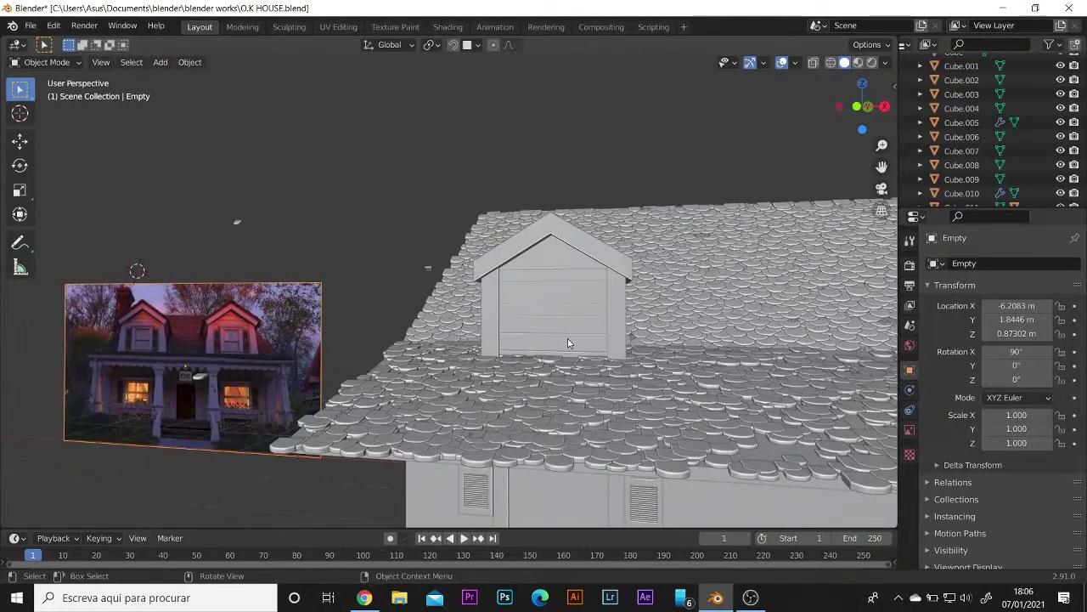
{"action": "left_click", "coordinate": [568, 343]}
{"action": "middle_click_drag", "start_coordinate": [567, 343], "coordinate": [510, 357]}
{"action": "key", "text": "shift+d"}
{"action": "key", "text": "x"}
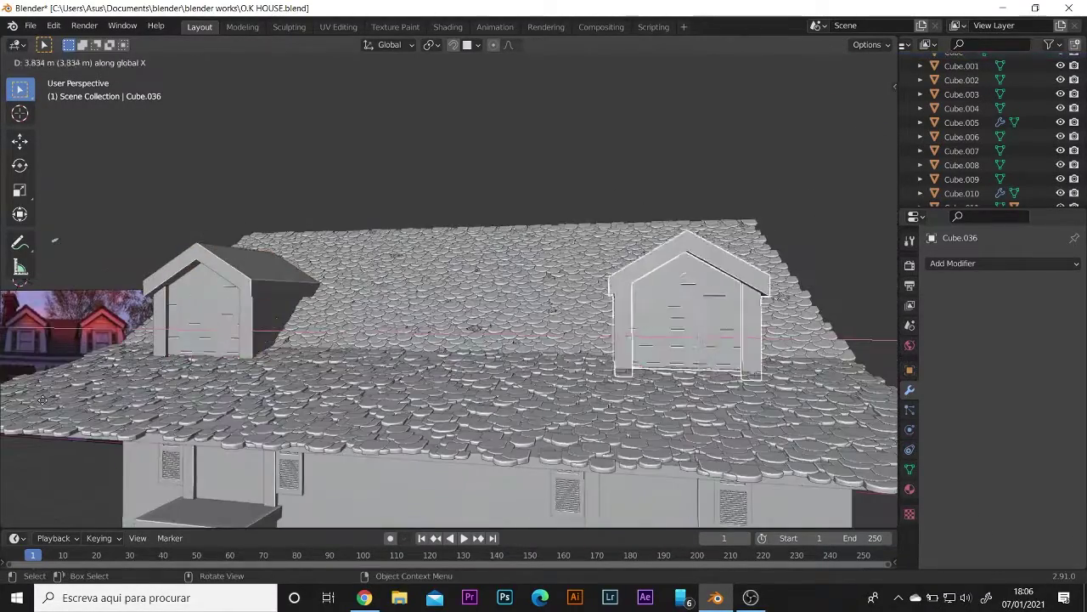
{"action": "left_click", "coordinate": [42, 399]}
{"action": "scroll", "coordinate": [330, 447], "scroll_direction": "down", "scroll_amount": 5}
{"action": "middle_click_drag", "start_coordinate": [330, 447], "coordinate": [416, 380]}
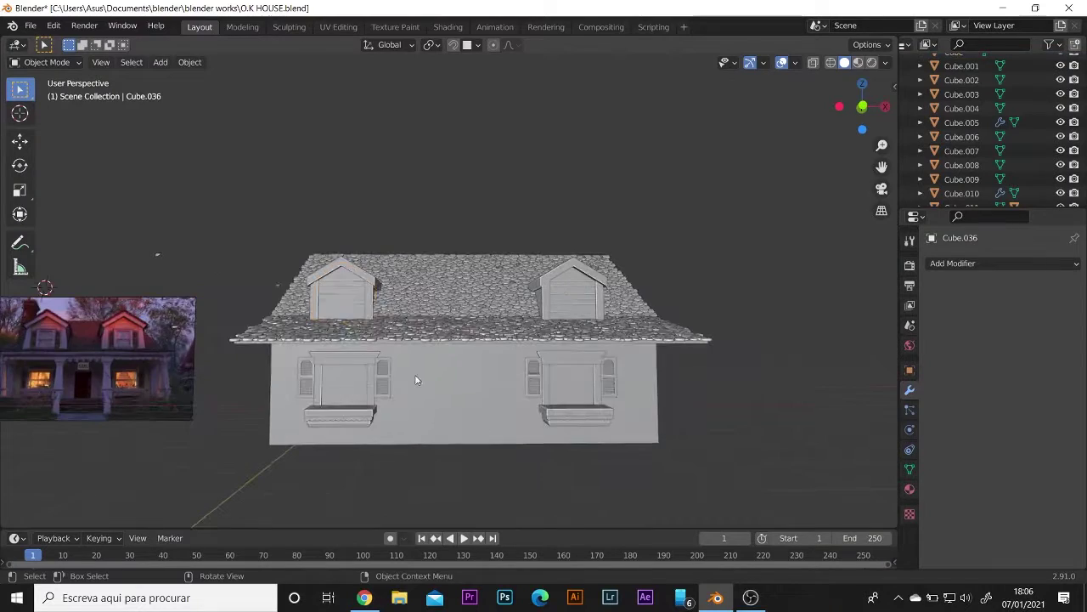
{"action": "left_click", "coordinate": [525, 301]}
Select the right-hand dormer and duplicate it again, constrained to the X axis.
{"action": "left_click", "coordinate": [646, 310]}
{"action": "left_click", "coordinate": [574, 289]}
{"action": "key", "text": "shift+d"}
{"action": "key", "text": "x"}
{"action": "mouse_move", "coordinate": [553, 306]}
{"action": "middle_mouse_down"}
{"action": "mouse_move", "coordinate": [379, 468]}
{"action": "mouse_move", "coordinate": [501, 368]}
{"action": "mouse_move", "coordinate": [444, 399]}
{"action": "mouse_move", "coordinate": [321, 382]}
{"action": "middle_mouse_up"}
{"action": "scroll", "coordinate": [501, 363], "scroll_direction": "up", "scroll_amount": 5}
{"action": "scroll", "coordinate": [443, 398], "scroll_direction": "down", "scroll_amount": 5}
Add a new cube for the porch base and scale it down.
{"action": "key", "text": "shift+a"}
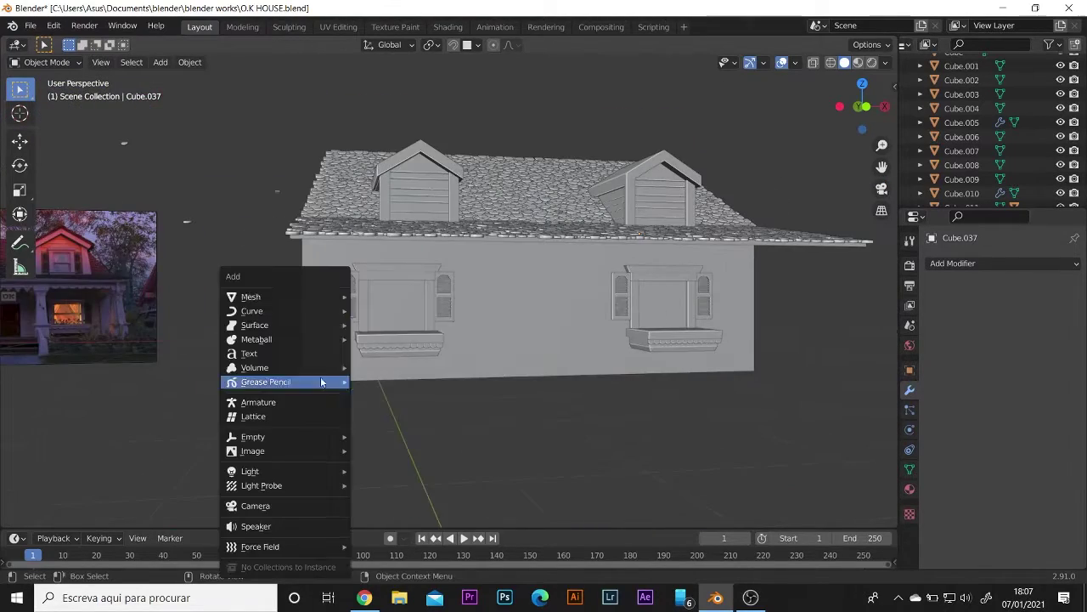
{"action": "left_click", "coordinate": [413, 316]}
{"action": "key", "text": "ctrl+z"}
{"action": "key", "text": "shift+a"}
{"action": "left_click", "coordinate": [459, 314]}
{"action": "mouse_move", "coordinate": [458, 314]}
{"action": "middle_mouse_down"}
{"action": "mouse_move", "coordinate": [395, 397]}
{"action": "mouse_move", "coordinate": [432, 374]}
{"action": "middle_mouse_up"}
{"action": "key", "text": "s"}
{"action": "key", "text": "z"}
{"action": "left_click", "coordinate": [431, 375]}
Flatten the cube along Z and lower it vertically.
{"action": "scroll", "coordinate": [431, 375], "scroll_direction": "up", "scroll_amount": 3}
{"action": "key", "text": "s"}
{"action": "key", "text": "z"}
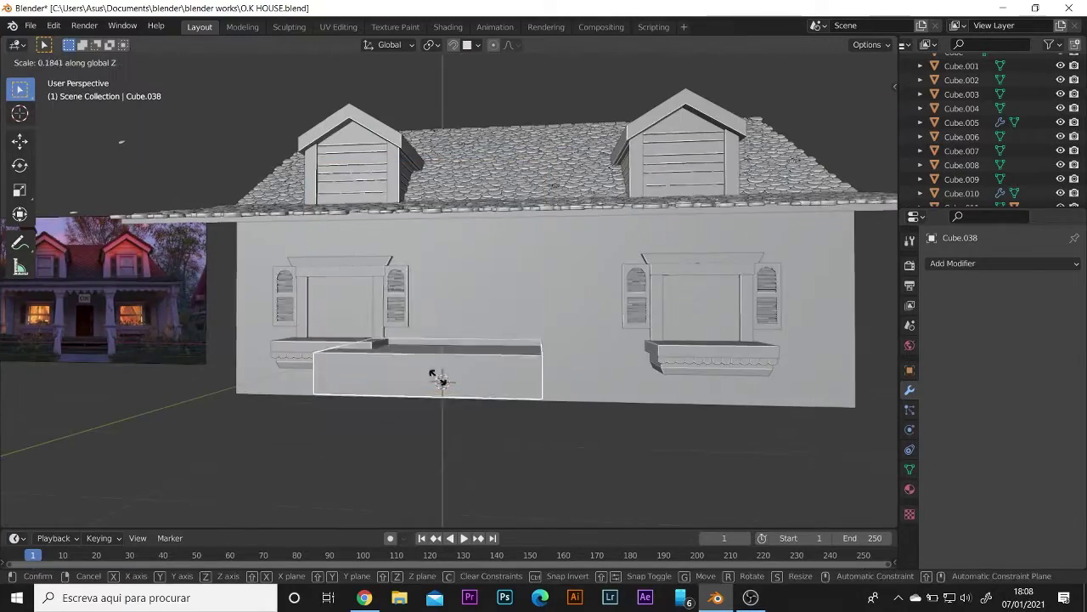
{"action": "left_click", "coordinate": [433, 375]}
{"action": "key", "text": "g"}
{"action": "key", "text": "z"}
{"action": "left_click", "coordinate": [433, 353]}
{"action": "mouse_move", "coordinate": [433, 353]}
{"action": "middle_mouse_down"}
{"action": "mouse_move", "coordinate": [392, 447]}
{"action": "mouse_move", "coordinate": [582, 469]}
{"action": "middle_mouse_up"}
Widen the block along X to 4.056 and shift it sideways along the house front.
{"action": "key", "text": "s"}
{"action": "key", "text": "x"}
{"action": "left_click", "coordinate": [530, 340]}
{"action": "mouse_move", "coordinate": [529, 340]}
{"action": "middle_mouse_down"}
{"action": "mouse_move", "coordinate": [237, 432]}
{"action": "mouse_move", "coordinate": [365, 408]}
{"action": "middle_mouse_up"}
{"action": "key", "text": "g"}
{"action": "key", "text": "x"}
{"action": "left_click", "coordinate": [417, 407]}
{"action": "scroll", "coordinate": [417, 407], "scroll_direction": "up", "scroll_amount": 2}
{"action": "left_click", "coordinate": [586, 420]}
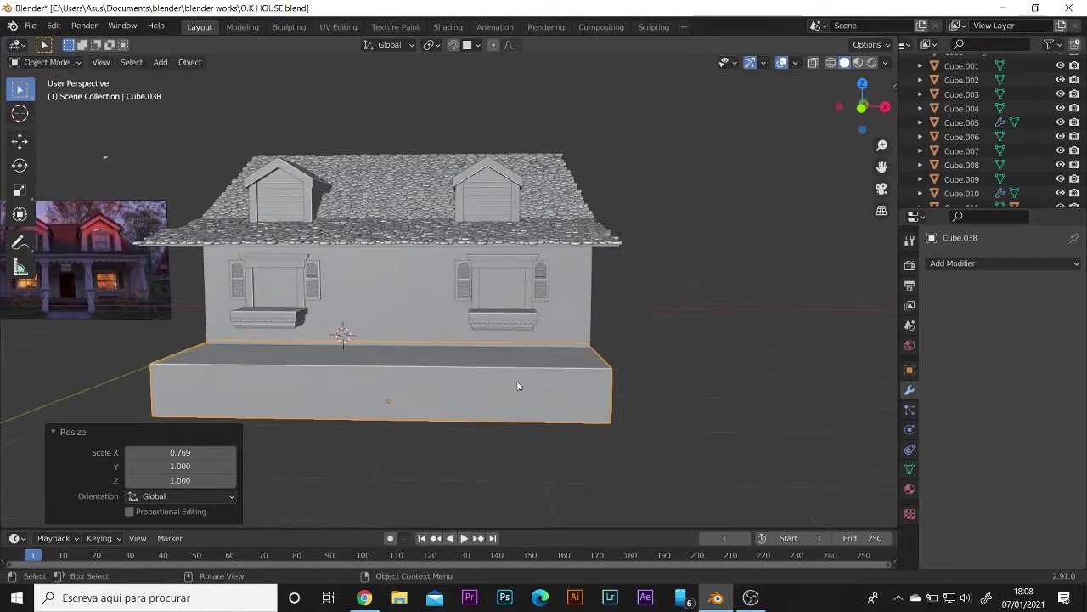
Flatten the slab further along Z and lower it to the ground.
{"action": "key", "text": "s"}
{"action": "key", "text": "z"}
{"action": "left_click", "coordinate": [427, 369]}
{"action": "key", "text": "g"}
{"action": "key", "text": "z"}
{"action": "left_click", "coordinate": [357, 374]}
{"action": "middle_click_drag", "start_coordinate": [357, 374], "coordinate": [262, 413]}
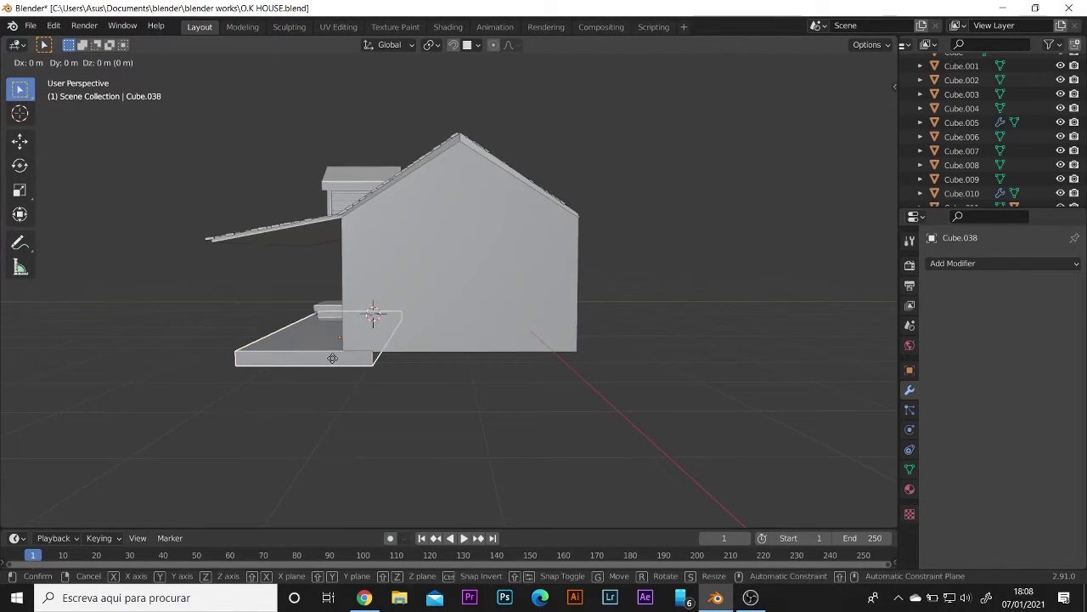
{"action": "left_click", "coordinate": [457, 382]}
Scale the slab's depth along Y and push its geometry forward in Edit Mode.
{"action": "key", "text": "s"}
{"action": "key", "text": "y"}
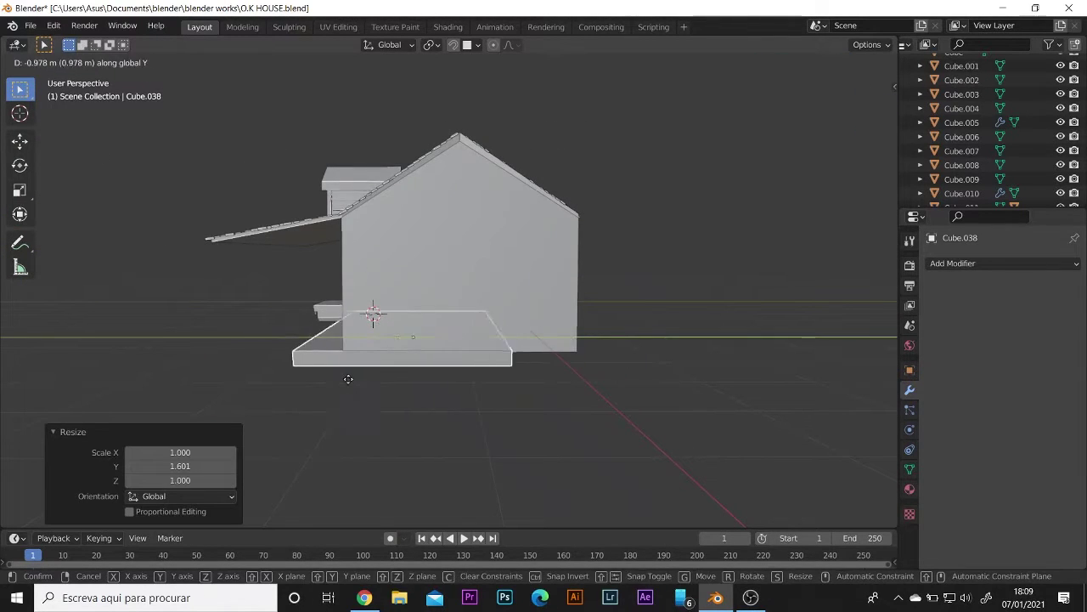
{"action": "left_click", "coordinate": [331, 375]}
{"action": "middle_click_drag", "start_coordinate": [330, 374], "coordinate": [355, 377]}
{"action": "key", "text": "Tab"}
{"action": "key", "text": "g"}
{"action": "key", "text": "y"}
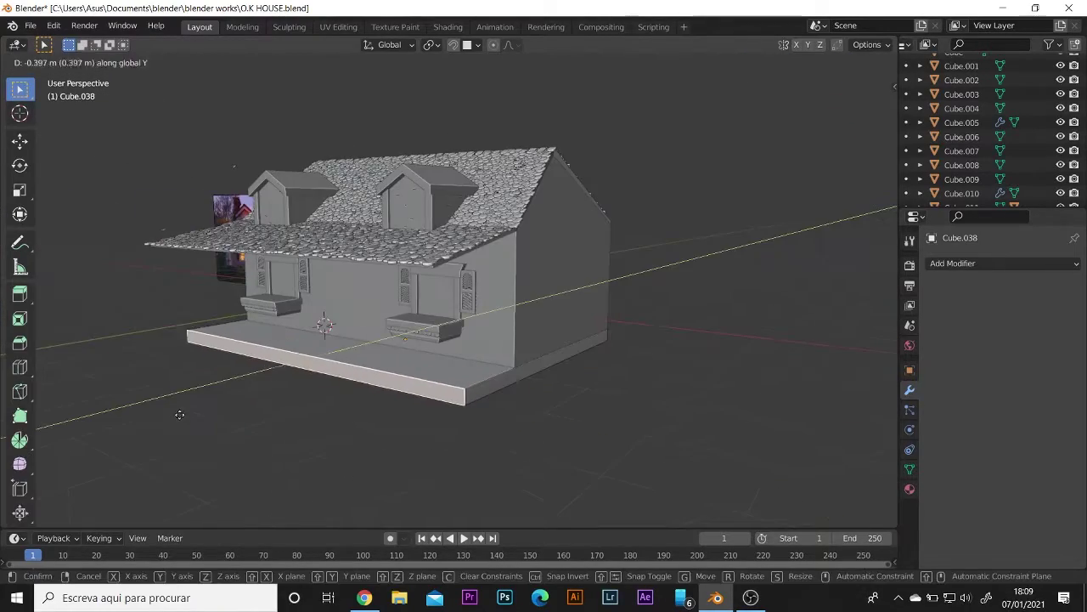
{"action": "scroll", "coordinate": [355, 377], "scroll_direction": "up", "scroll_amount": 3}
{"action": "left_click", "coordinate": [506, 407]}
Place vertical cuts across the slab's front edge, then return to Object Mode.
{"action": "mouse_move", "coordinate": [506, 408]}
{"action": "middle_mouse_down"}
{"action": "mouse_move", "coordinate": [515, 439]}
{"action": "mouse_move", "coordinate": [356, 301]}
{"action": "mouse_move", "coordinate": [237, 340]}
{"action": "middle_mouse_up"}
{"action": "scroll", "coordinate": [255, 340], "scroll_direction": "up", "scroll_amount": 3}
{"action": "left_click", "coordinate": [285, 343]}
{"action": "scroll", "coordinate": [427, 342], "scroll_direction": "up", "scroll_amount": 20}
{"action": "left_click", "coordinate": [427, 343]}
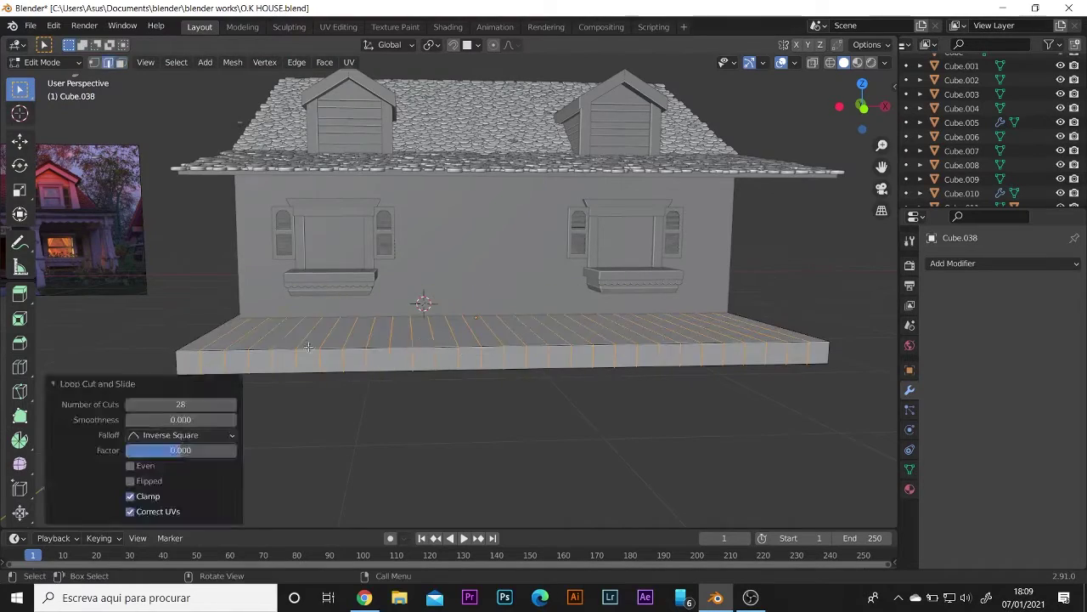
{"action": "left_click", "coordinate": [293, 334]}
{"action": "left_click", "coordinate": [440, 341]}
{"action": "mouse_move", "coordinate": [440, 341]}
{"action": "middle_mouse_down"}
{"action": "mouse_move", "coordinate": [295, 385]}
{"action": "mouse_move", "coordinate": [433, 369]}
{"action": "mouse_move", "coordinate": [404, 400]}
{"action": "middle_mouse_up"}
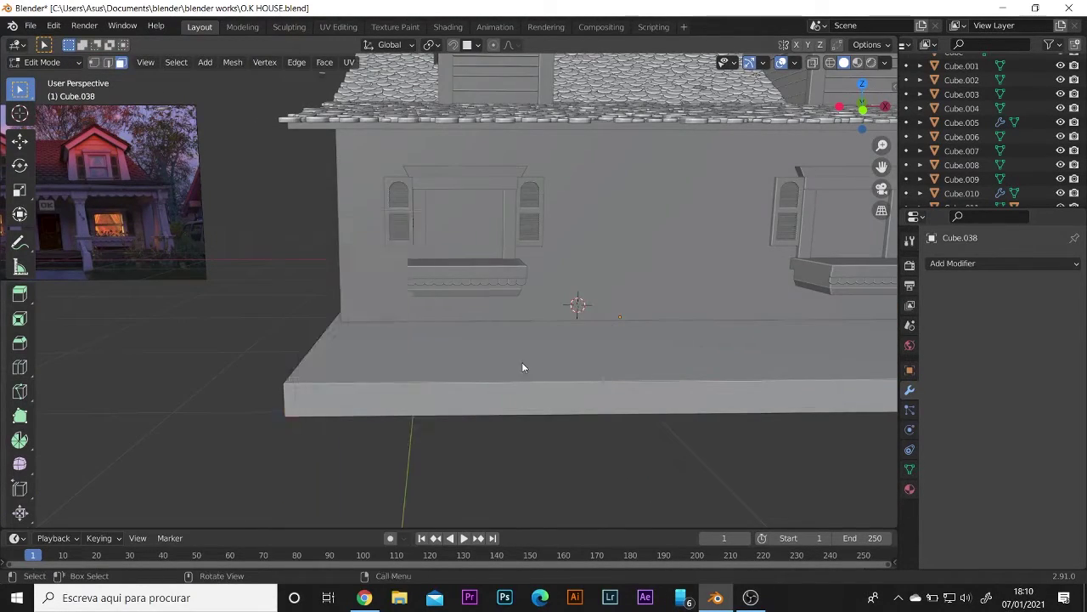
{"action": "key", "text": "Tab"}
{"action": "key", "text": "shift+a"}
Add a cube and flatten and narrow it into a thin floor plank.
{"action": "left_click", "coordinate": [459, 313]}
{"action": "scroll", "coordinate": [408, 357], "scroll_direction": "down", "scroll_amount": 3}
{"action": "key", "text": "s"}
{"action": "key", "text": "z"}
{"action": "left_click", "coordinate": [381, 396]}
{"action": "key", "text": "s"}
{"action": "key", "text": "x"}
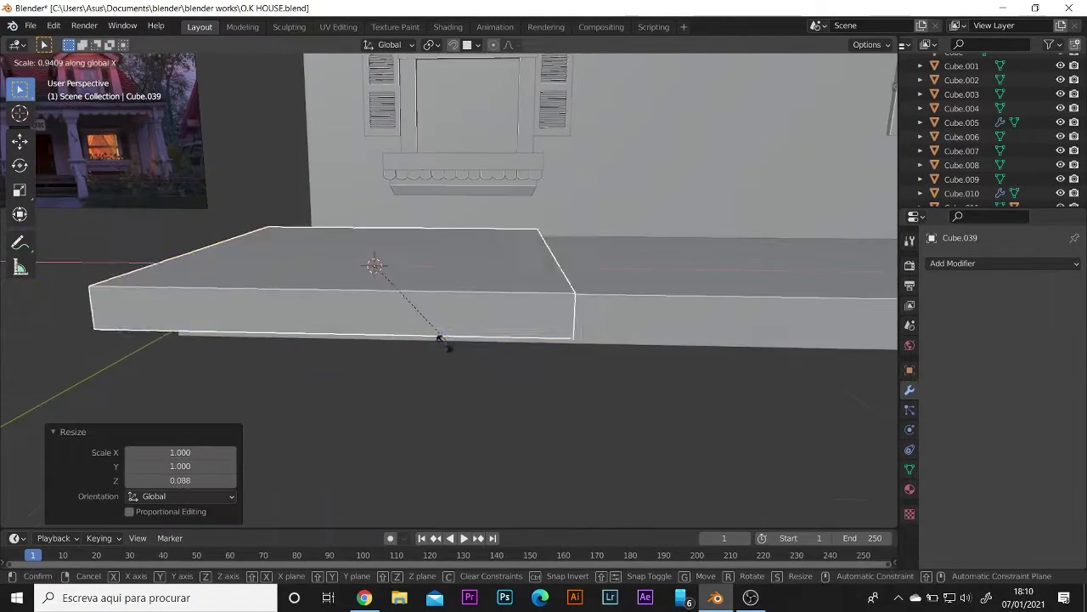
{"action": "left_click", "coordinate": [366, 251]}
{"action": "middle_click_drag", "start_coordinate": [366, 250], "coordinate": [574, 447]}
Position the plank at the porch end and scale its length along Y.
{"action": "key", "text": "s"}
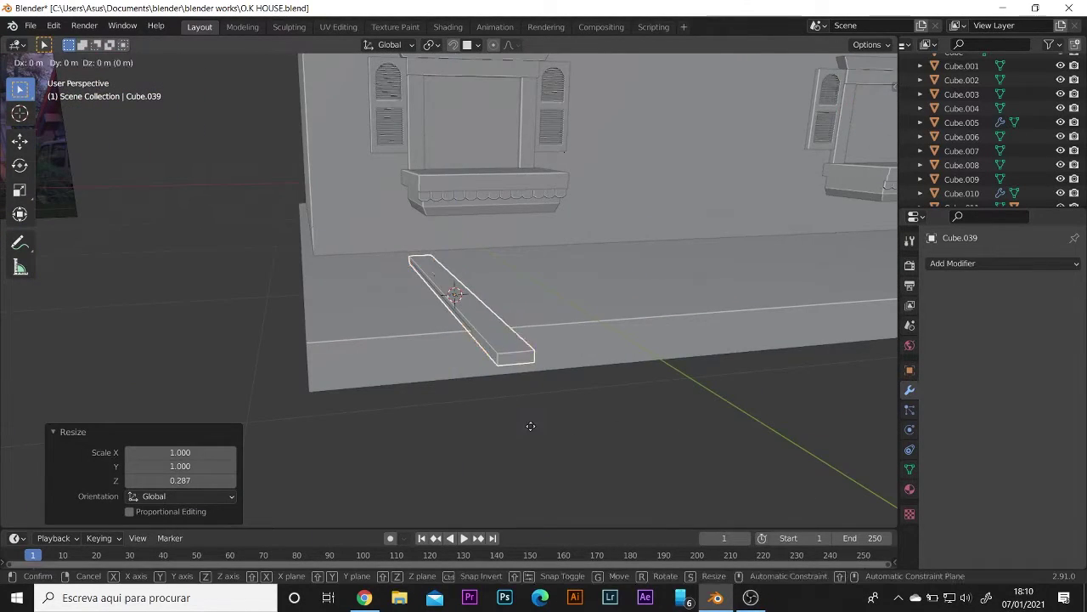
{"action": "left_click", "coordinate": [513, 412]}
{"action": "middle_click_drag", "start_coordinate": [513, 411], "coordinate": [253, 334]}
{"action": "left_click", "coordinate": [252, 385]}
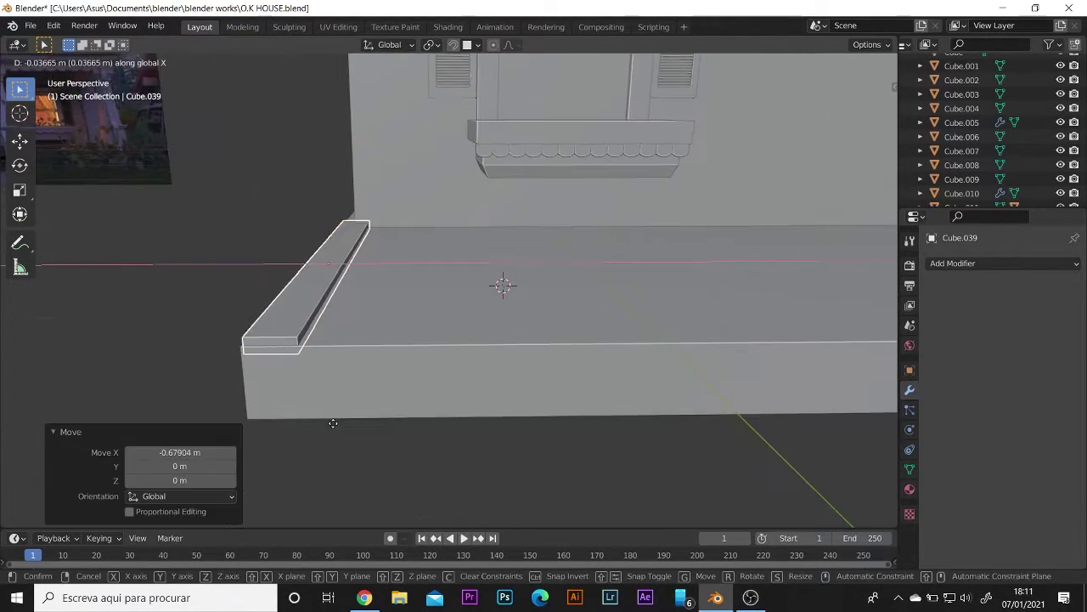
{"action": "mouse_move", "coordinate": [252, 385]}
{"action": "middle_mouse_down"}
{"action": "mouse_move", "coordinate": [372, 394]}
{"action": "mouse_move", "coordinate": [360, 364]}
{"action": "middle_mouse_up"}
{"action": "key", "text": "s"}
{"action": "key", "text": "y"}
{"action": "left_click", "coordinate": [365, 404]}
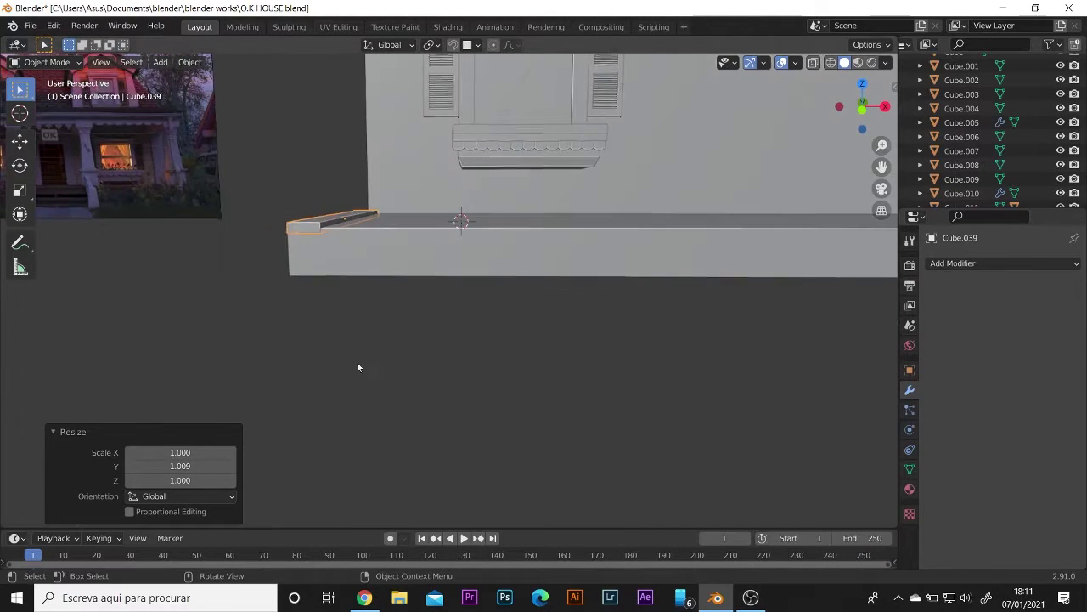
Add an Array modifier to the plank with relative X offset -1.01.
{"action": "left_click", "coordinate": [1002, 263]}
{"action": "left_click", "coordinate": [748, 293]}
{"action": "double_click", "coordinate": [1005, 370]}
{"action": "left_click_drag", "start_coordinate": [1023, 368], "coordinate": [986, 369]}
{"action": "type", "text": "-1.100"}
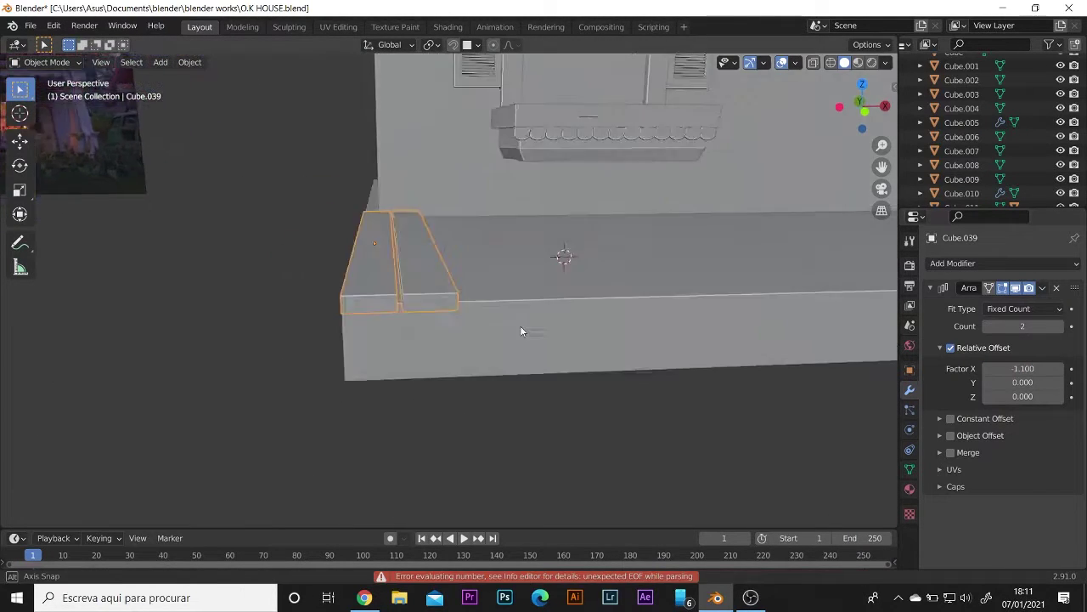
{"action": "mouse_move", "coordinate": [520, 325]}
{"action": "middle_mouse_down"}
{"action": "mouse_move", "coordinate": [493, 311]}
{"action": "mouse_move", "coordinate": [435, 326]}
{"action": "middle_mouse_up"}
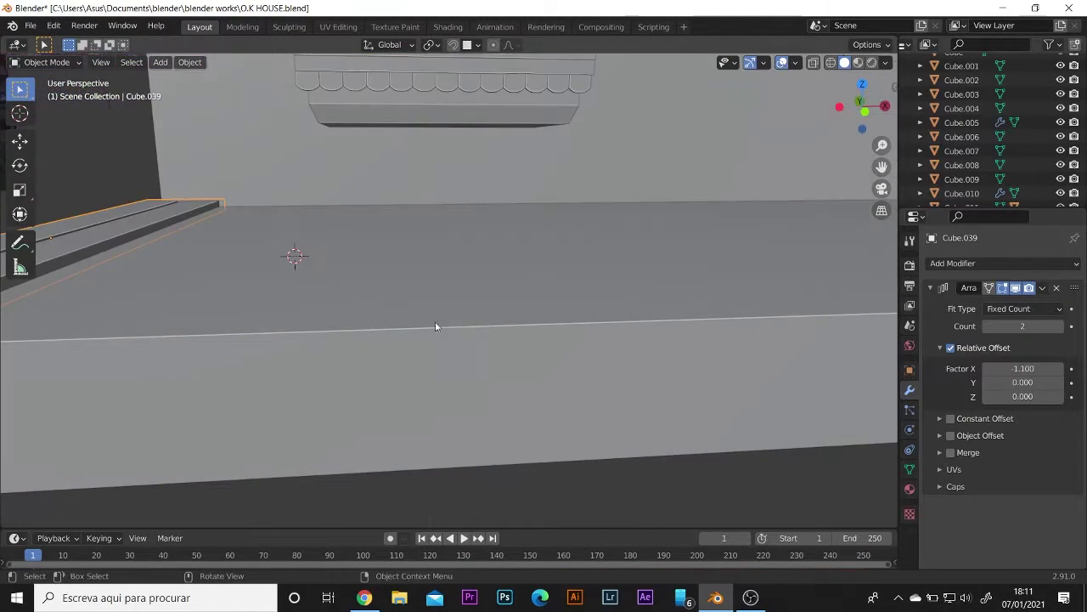
{"action": "left_click", "coordinate": [1032, 365]}
{"action": "type", "text": "-1.05"}
{"action": "key", "text": "Return"}
Raise the array count to 40 planks across the porch, then select the base slab.
{"action": "mouse_move", "coordinate": [357, 356]}
{"action": "middle_mouse_down"}
{"action": "mouse_move", "coordinate": [209, 340]}
{"action": "mouse_move", "coordinate": [255, 331]}
{"action": "middle_mouse_up"}
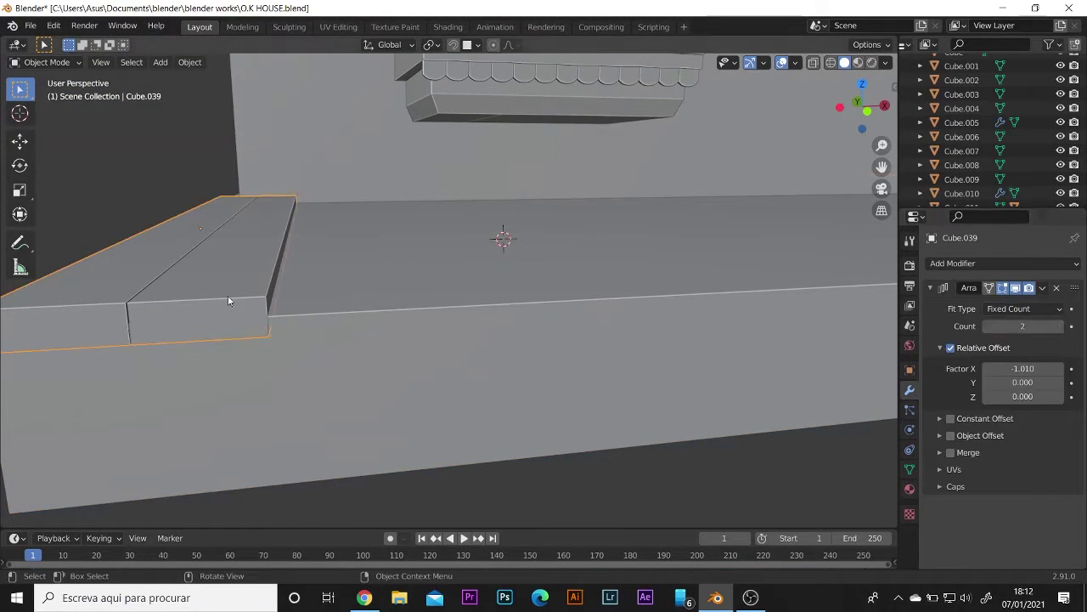
{"action": "middle_click_drag", "start_coordinate": [227, 296], "coordinate": [408, 370]}
{"action": "left_click_drag", "start_coordinate": [1024, 369], "coordinate": [1045, 369]}
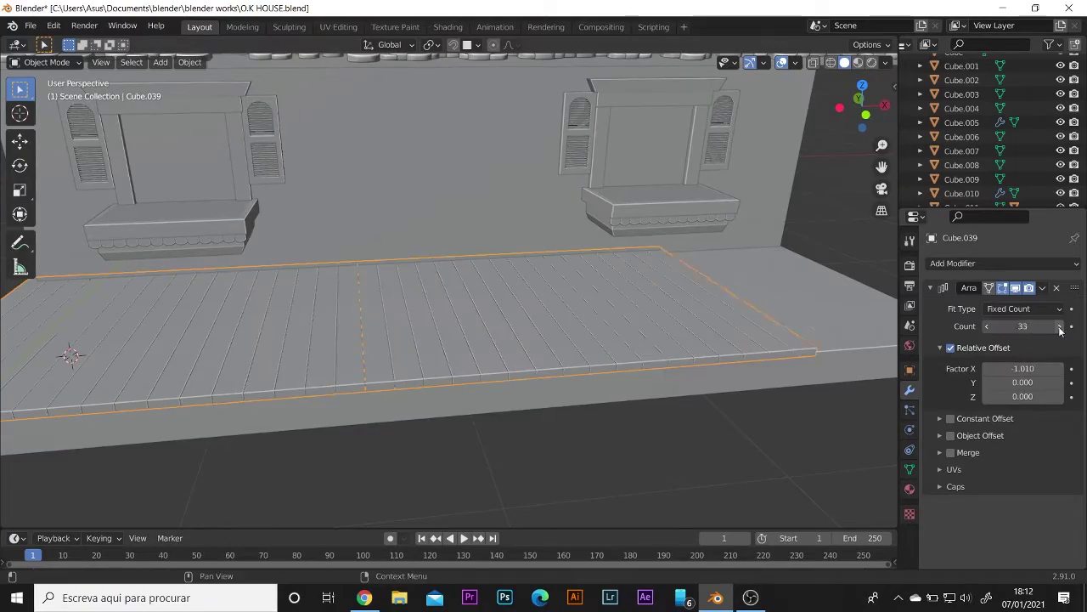
{"action": "left_click_drag", "start_coordinate": [1061, 330], "coordinate": [1079, 330]}
{"action": "mouse_move", "coordinate": [765, 360]}
{"action": "middle_mouse_down"}
{"action": "mouse_move", "coordinate": [450, 346]}
{"action": "mouse_move", "coordinate": [410, 255]}
{"action": "mouse_move", "coordinate": [537, 329]}
{"action": "mouse_move", "coordinate": [398, 285]}
{"action": "mouse_move", "coordinate": [430, 310]}
{"action": "mouse_move", "coordinate": [387, 280]}
{"action": "mouse_move", "coordinate": [533, 366]}
{"action": "mouse_move", "coordinate": [395, 343]}
{"action": "mouse_move", "coordinate": [586, 366]}
{"action": "mouse_move", "coordinate": [529, 287]}
{"action": "middle_mouse_up"}
{"action": "right_click", "coordinate": [605, 372]}
{"action": "left_click", "coordinate": [533, 366]}
Add a new cube and shrink it down for the porch column.
{"action": "scroll", "coordinate": [352, 308], "scroll_direction": "down", "scroll_amount": 3}
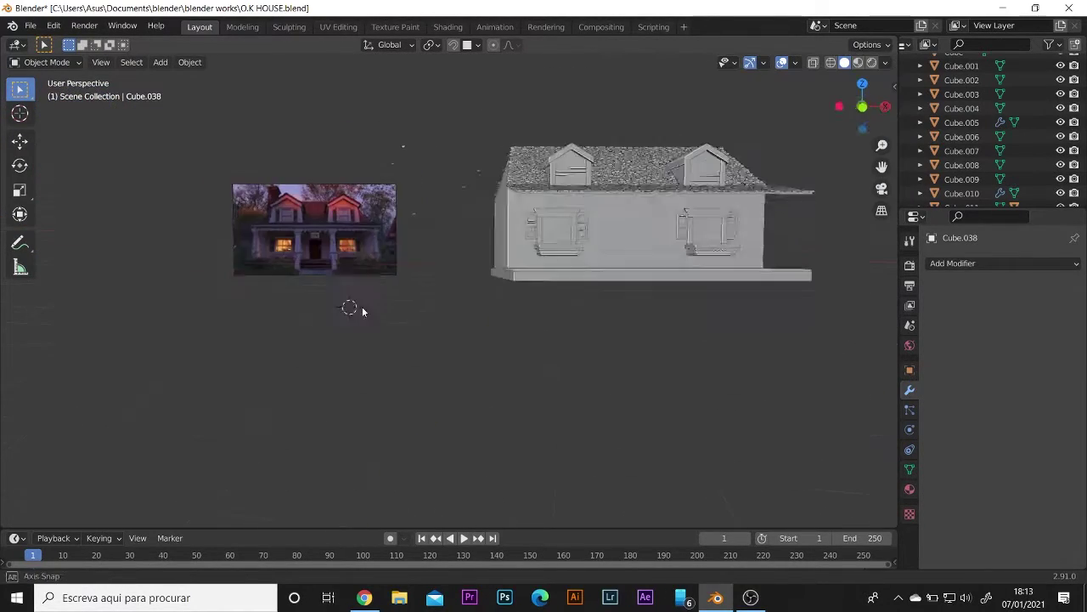
{"action": "scroll", "coordinate": [442, 295], "scroll_direction": "up", "scroll_amount": 4}
{"action": "key", "text": "shift+a"}
{"action": "left_click", "coordinate": [544, 311]}
{"action": "key", "text": "s"}
{"action": "left_click", "coordinate": [400, 340]}
{"action": "scroll", "coordinate": [400, 348], "scroll_direction": "up", "scroll_amount": 3}
{"action": "scroll", "coordinate": [400, 353], "scroll_direction": "up", "scroll_amount": 3}
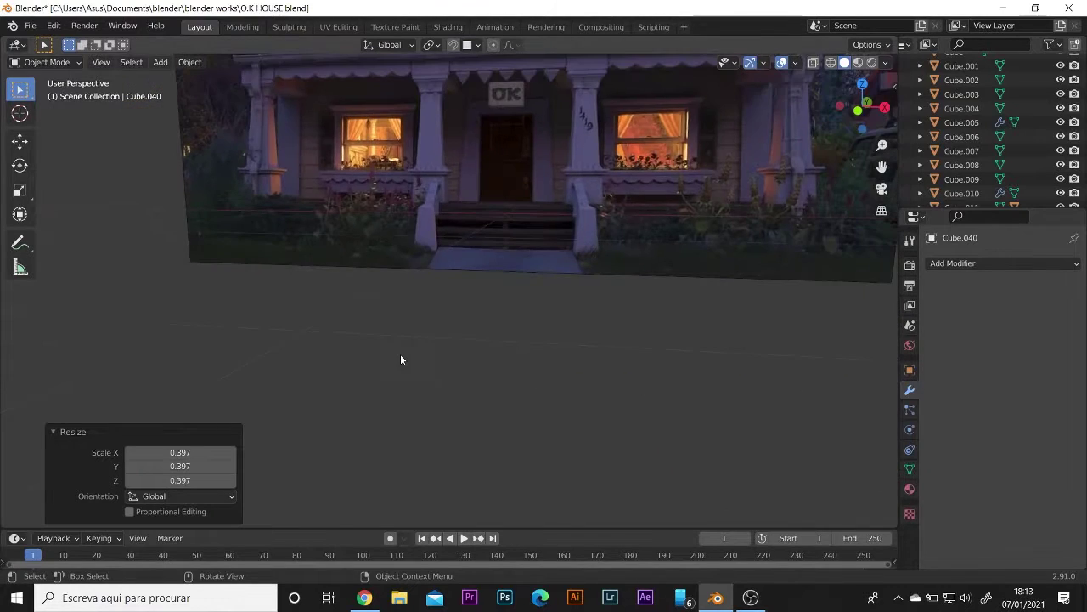
{"action": "scroll", "coordinate": [473, 300], "scroll_direction": "down", "scroll_amount": 3}
{"action": "middle_click_drag", "start_coordinate": [419, 286], "coordinate": [476, 293]}
{"action": "left_click", "coordinate": [476, 293]}
Isolate the cube, refine its size and lift it straight up along Z.
{"action": "key", "text": "KP_Divide"}
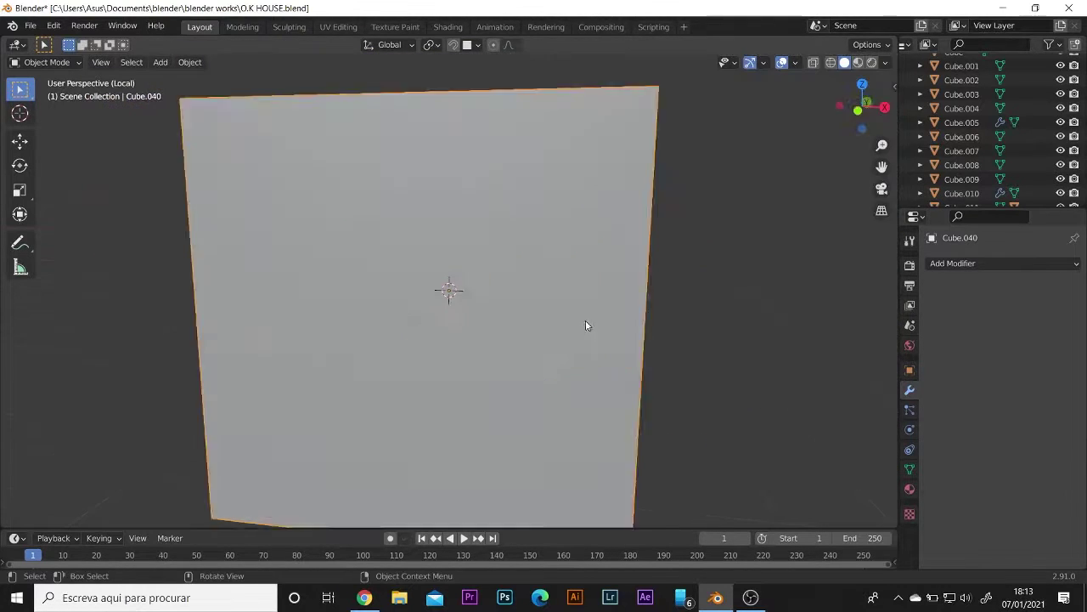
{"action": "key", "text": "s"}
{"action": "left_click", "coordinate": [525, 303]}
{"action": "key", "text": "g"}
{"action": "key", "text": "z"}
{"action": "left_click", "coordinate": [510, 261]}
Taper the top of the block in Edit Mode to form the column's base.
{"action": "key", "text": "Escape"}
{"action": "key", "text": "Tab"}
{"action": "key", "text": "g"}
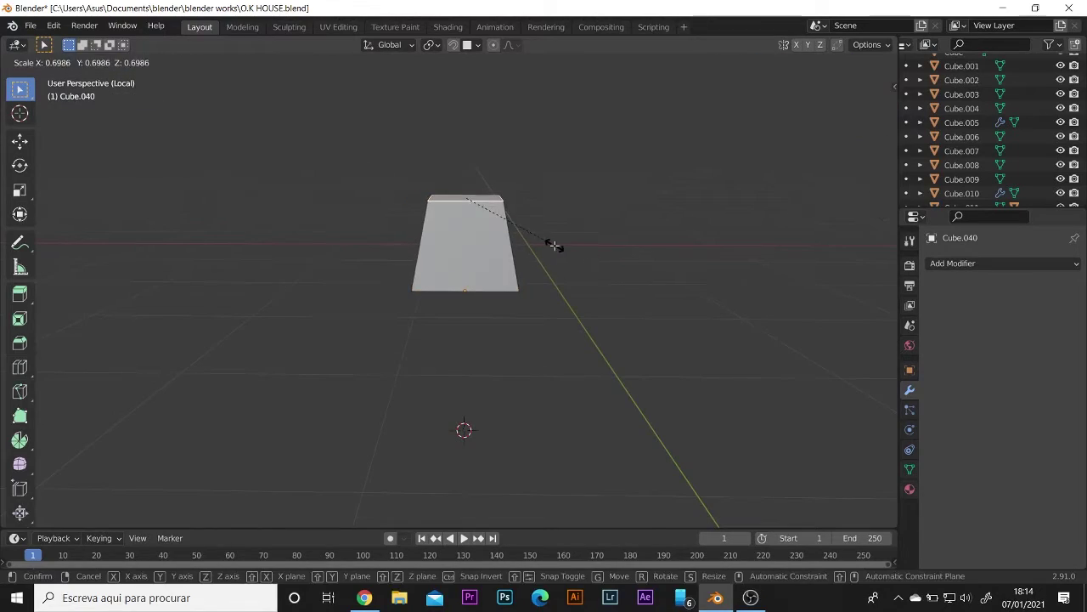
{"action": "left_click", "coordinate": [554, 245]}
{"action": "key", "text": "KP_Divide"}
{"action": "left_click", "coordinate": [558, 252]}
Widen the top face, then extrude and inset it to form the trim ledge.
{"action": "key", "text": "Tab"}
{"action": "mouse_move", "coordinate": [558, 251]}
{"action": "middle_mouse_down"}
{"action": "mouse_move", "coordinate": [580, 284]}
{"action": "mouse_move", "coordinate": [510, 391]}
{"action": "middle_mouse_up"}
{"action": "scroll", "coordinate": [561, 281], "scroll_direction": "up", "scroll_amount": 5}
{"action": "left_click", "coordinate": [502, 209]}
{"action": "key", "text": "e"}
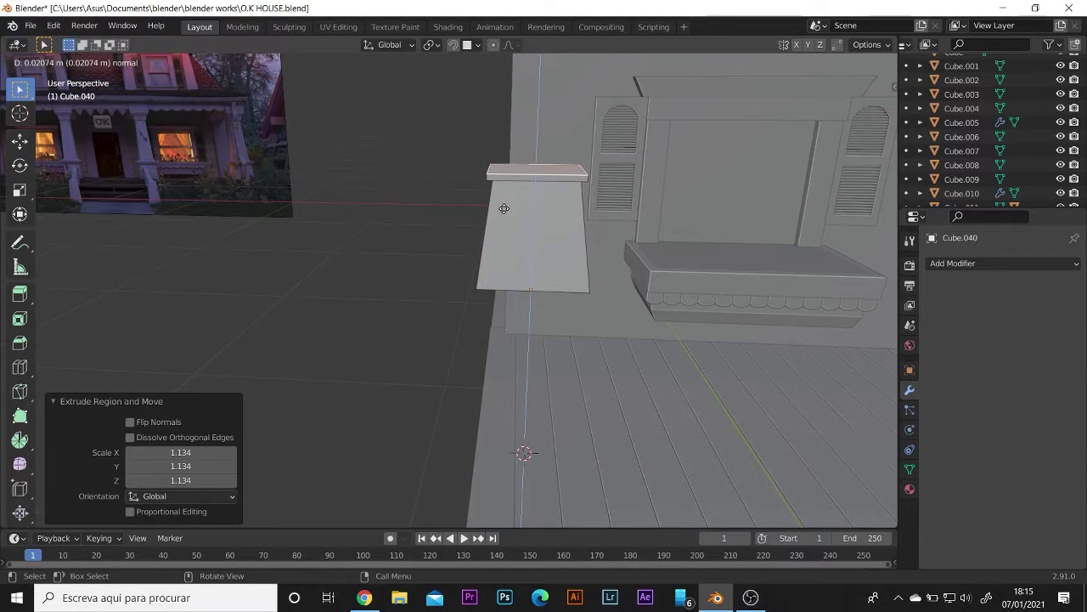
{"action": "left_click", "coordinate": [649, 256]}
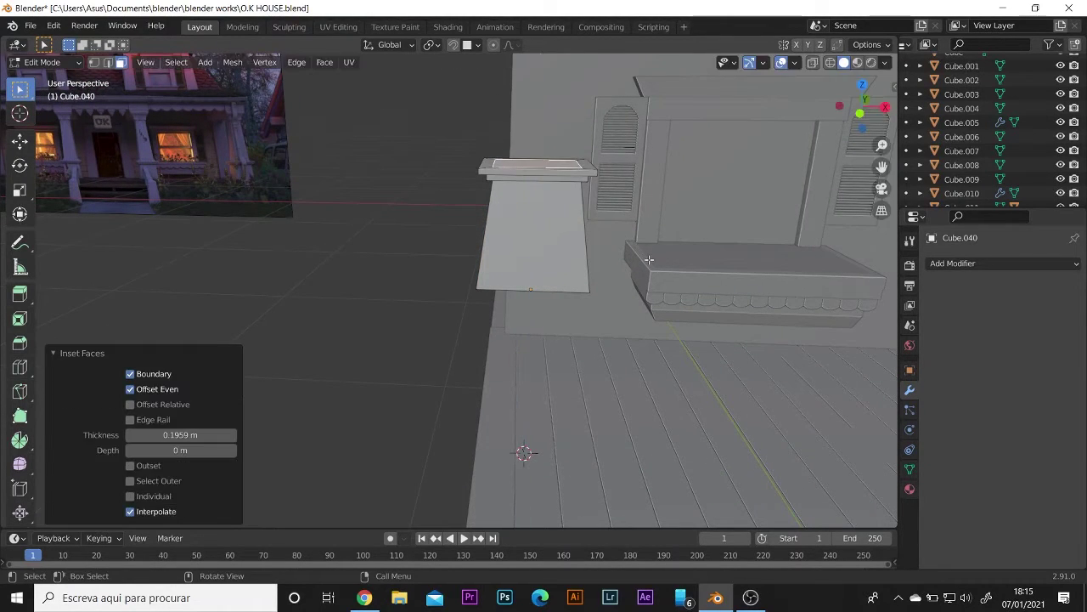
{"action": "mouse_move", "coordinate": [648, 257]}
{"action": "middle_mouse_down"}
{"action": "mouse_move", "coordinate": [447, 284]}
{"action": "mouse_move", "coordinate": [508, 146]}
{"action": "mouse_move", "coordinate": [548, 218]}
{"action": "middle_mouse_up"}
Raise the tall shaft along Z, narrow its top and extrude the top face again.
{"action": "key", "text": "g"}
{"action": "key", "text": "z"}
{"action": "left_click", "coordinate": [543, 144]}
{"action": "key", "text": "s"}
{"action": "left_click", "coordinate": [533, 136]}
{"action": "key", "text": "e"}
{"action": "key", "text": "s"}
{"action": "left_click", "coordinate": [646, 231]}
{"action": "middle_click_drag", "start_coordinate": [646, 230], "coordinate": [637, 231]}
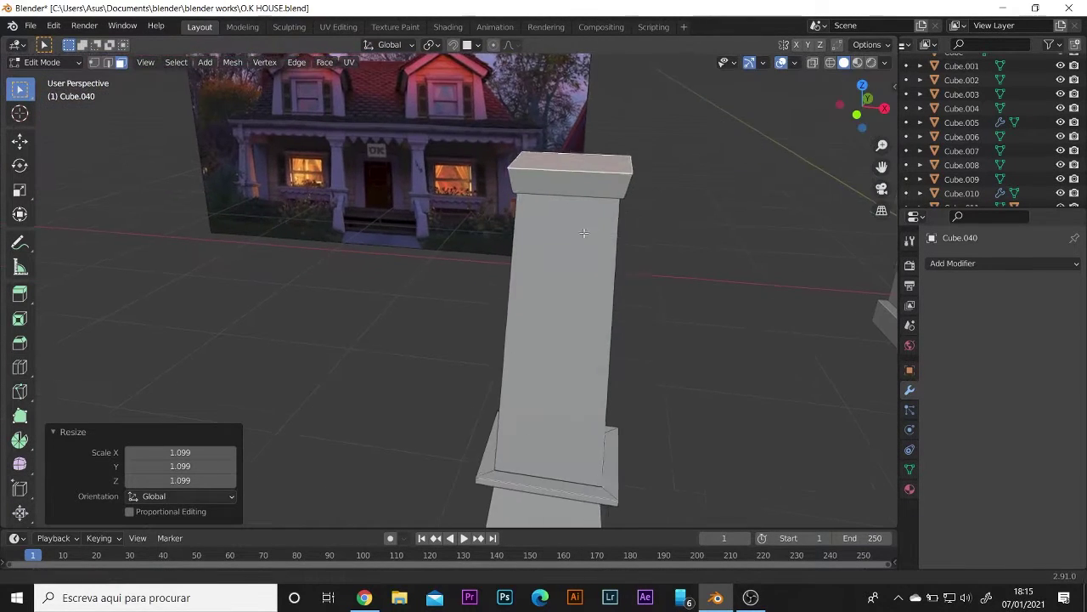
Inset and extrude the top face into a flared cap with a slightly tapered top.
{"action": "key", "text": "i"}
{"action": "left_click", "coordinate": [637, 231]}
{"action": "key", "text": "e"}
{"action": "key", "text": "s"}
{"action": "left_click", "coordinate": [636, 231]}
{"action": "mouse_move", "coordinate": [360, 172]}
{"action": "middle_mouse_down"}
{"action": "mouse_move", "coordinate": [673, 244]}
{"action": "mouse_move", "coordinate": [594, 281]}
{"action": "mouse_move", "coordinate": [548, 336]}
{"action": "mouse_move", "coordinate": [657, 343]}
{"action": "middle_mouse_up"}
{"action": "left_click", "coordinate": [676, 237]}
{"action": "key", "text": "s"}
{"action": "left_click", "coordinate": [594, 280]}
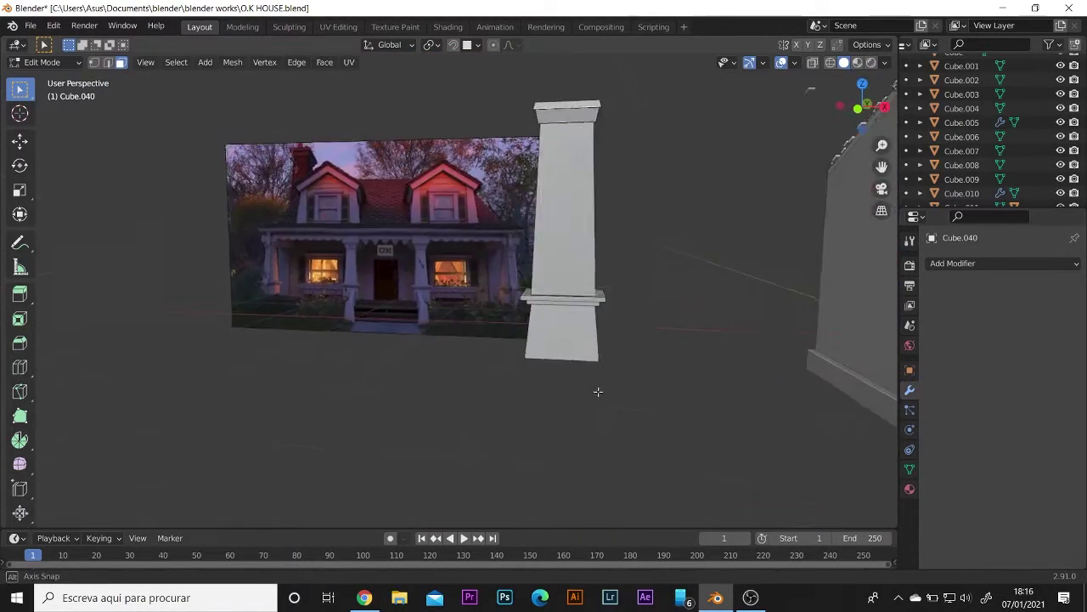
Add a Subdivision Surface modifier (Ctrl+2) and a holding loop cut near the ledge.
{"action": "scroll", "coordinate": [657, 343], "scroll_direction": "up", "scroll_amount": 2}
{"action": "key", "text": "ctrl+2"}
{"action": "key", "text": "ctrl+r"}
{"action": "left_click", "coordinate": [636, 350]}
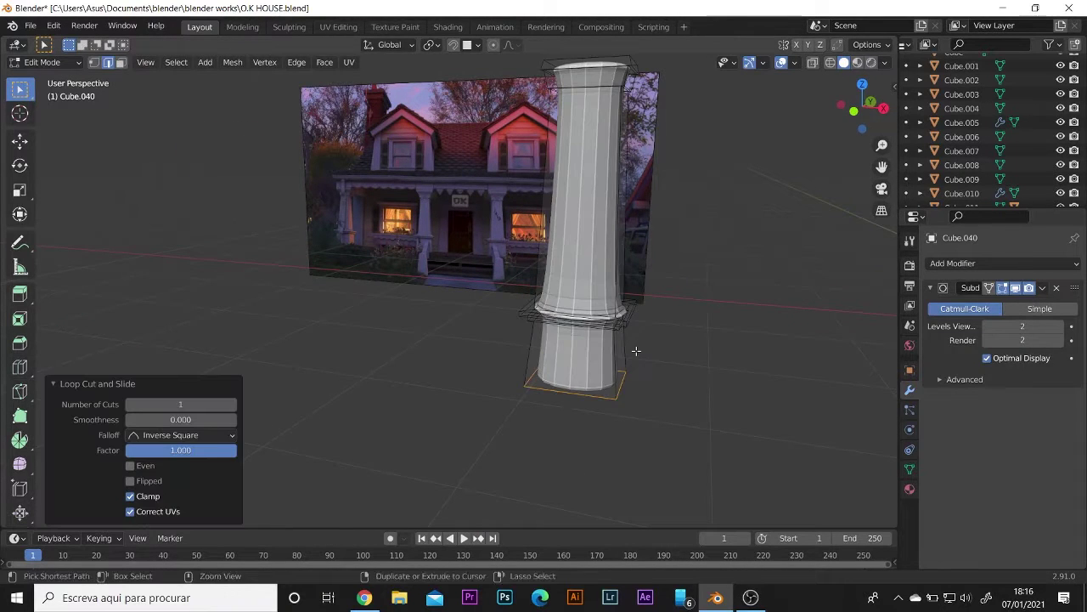
{"action": "mouse_move", "coordinate": [636, 350]}
{"action": "middle_mouse_down"}
{"action": "mouse_move", "coordinate": [594, 319]}
{"action": "mouse_move", "coordinate": [751, 435]}
{"action": "middle_mouse_up"}
{"action": "key", "text": "g"}
{"action": "key", "text": "g"}
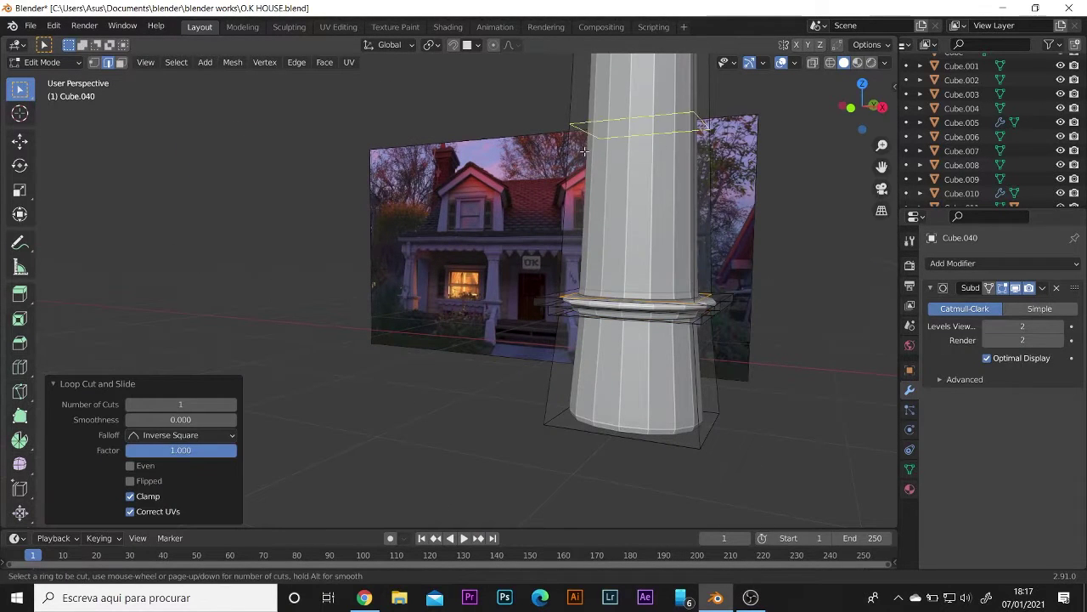
{"action": "scroll", "coordinate": [584, 151], "scroll_direction": "down", "scroll_amount": 3}
{"action": "middle_click_drag", "start_coordinate": [544, 153], "coordinate": [595, 232], "text": "ctrl"}
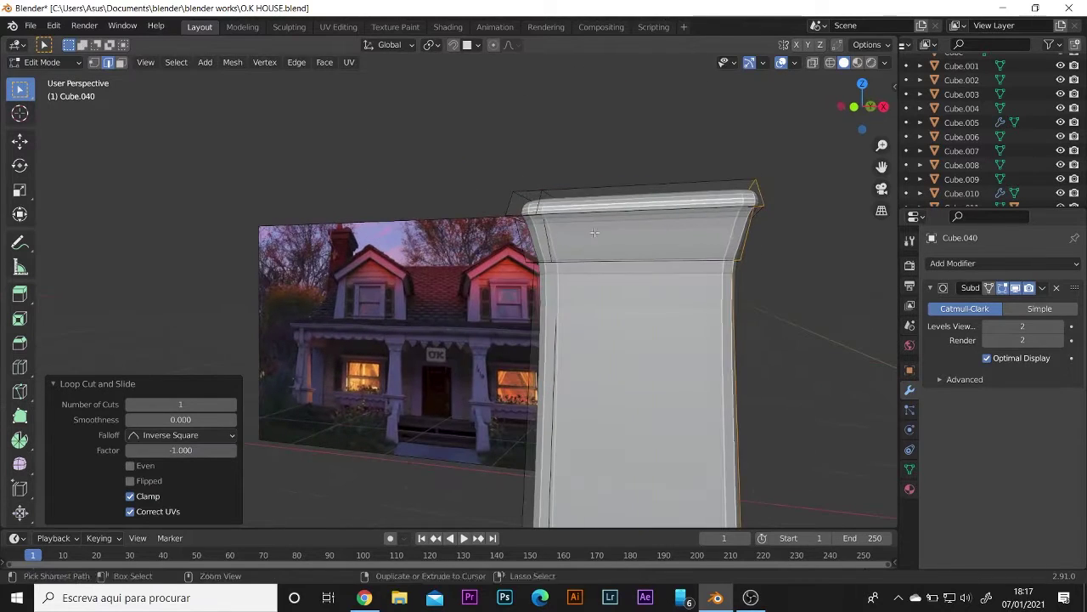
{"action": "left_click", "coordinate": [791, 269]}
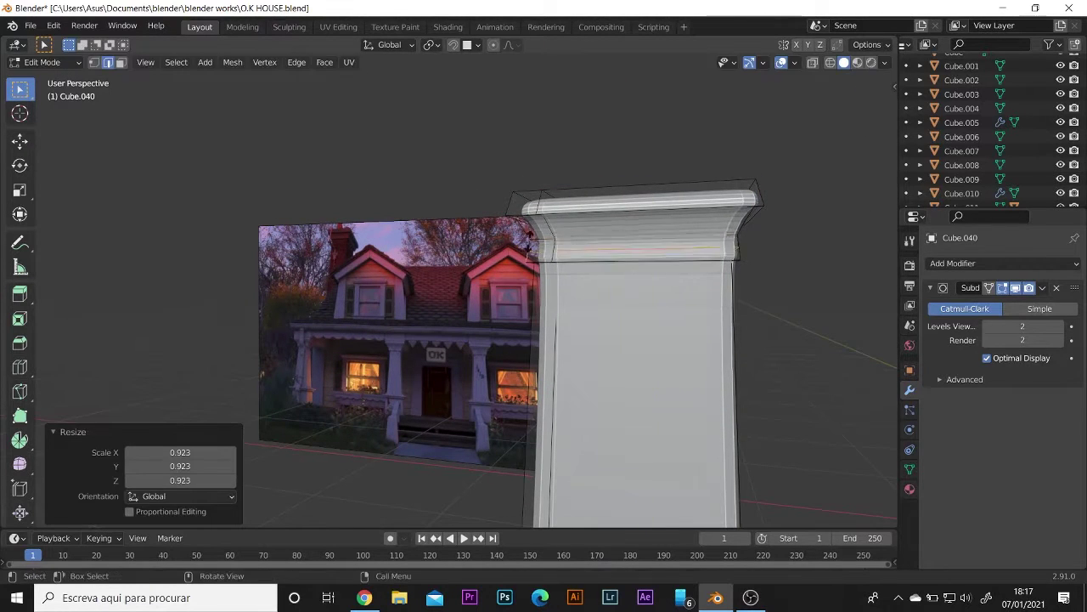
Add holding edge loops at the cap edges, then return to Object Mode.
{"action": "right_click", "coordinate": [669, 278]}
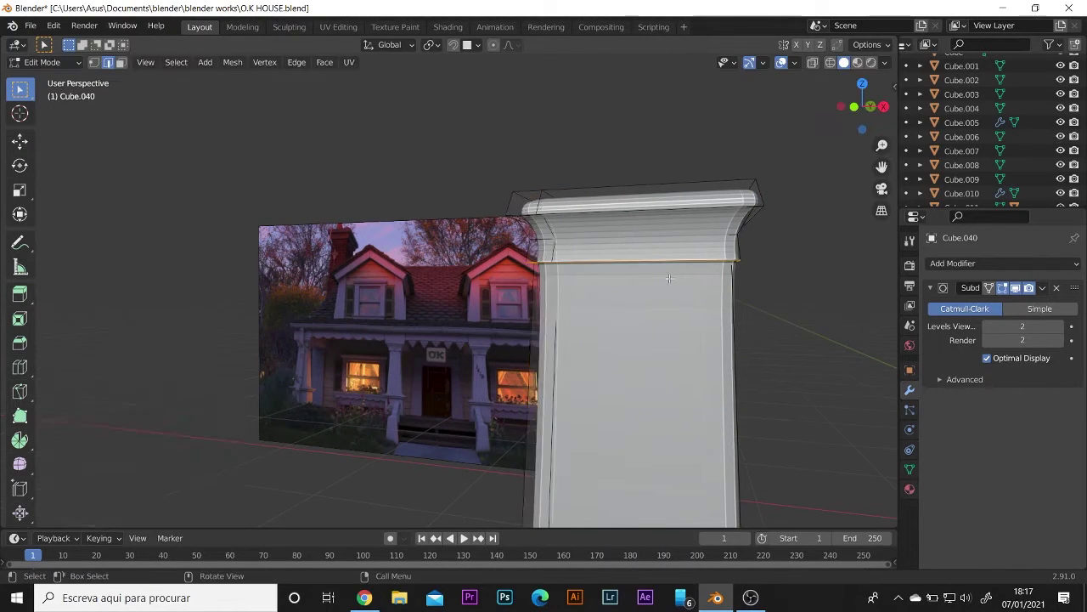
{"action": "left_click", "coordinate": [520, 211]}
{"action": "key", "text": "ctrl+r"}
{"action": "mouse_move", "coordinate": [774, 274]}
{"action": "middle_mouse_down"}
{"action": "mouse_move", "coordinate": [389, 389]}
{"action": "mouse_move", "coordinate": [570, 414]}
{"action": "middle_mouse_up"}
{"action": "left_click", "coordinate": [789, 335]}
{"action": "middle_click_drag", "start_coordinate": [789, 335], "coordinate": [583, 413]}
{"action": "key", "text": "Tab"}
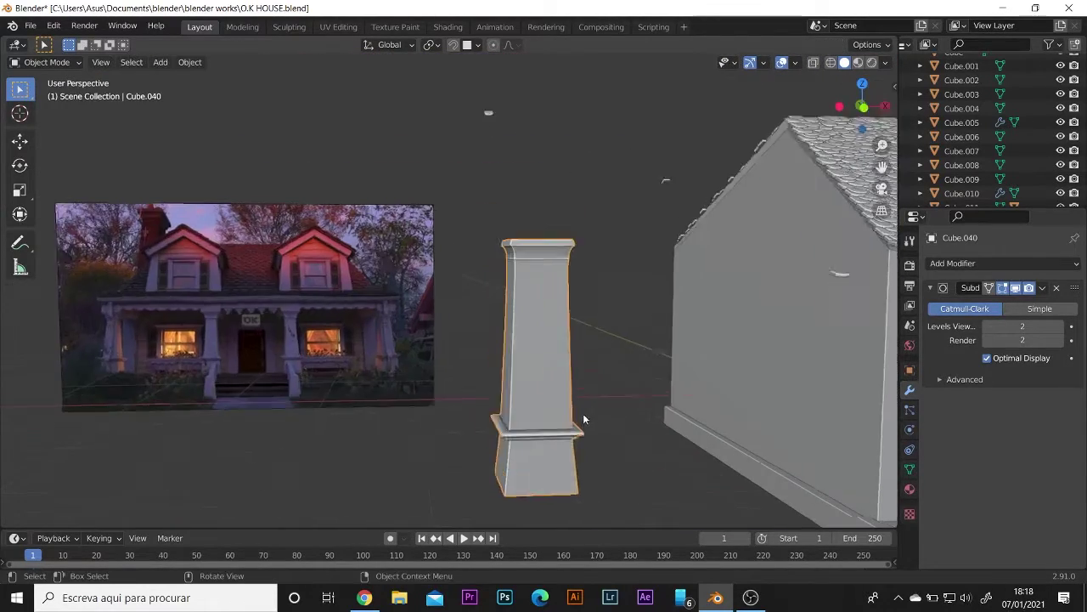
{"action": "scroll", "coordinate": [265, 351], "scroll_direction": "up", "scroll_amount": 4}
{"action": "scroll", "coordinate": [264, 347], "scroll_direction": "down", "scroll_amount": 3}
Slide the column along X and place it at the porch corner.
{"action": "scroll", "coordinate": [265, 347], "scroll_direction": "down", "scroll_amount": 2}
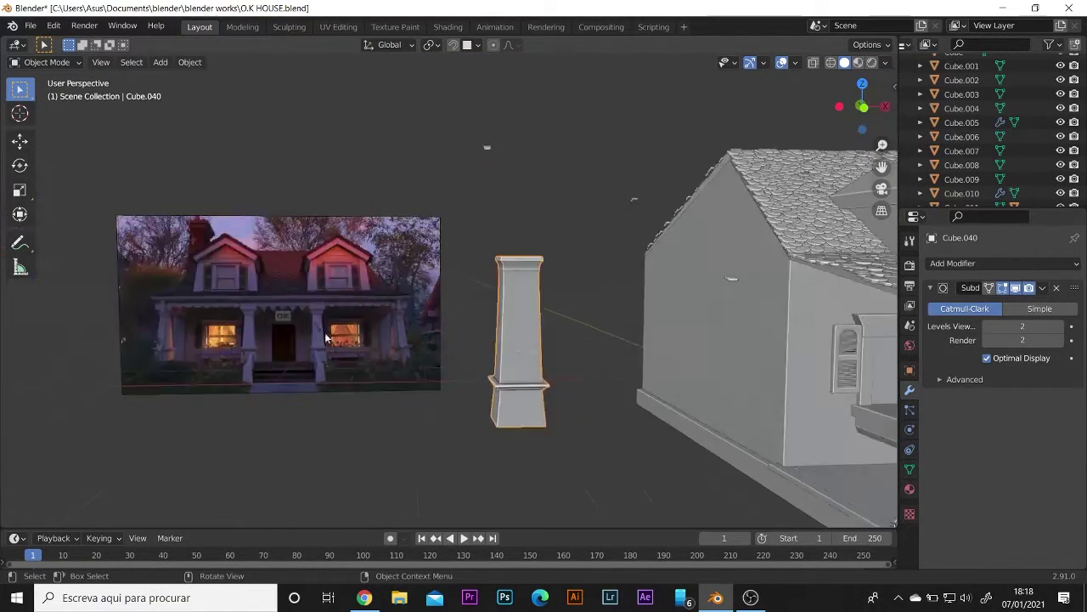
{"action": "key", "text": "g"}
{"action": "key", "text": "x"}
{"action": "left_click", "coordinate": [340, 356]}
{"action": "mouse_move", "coordinate": [340, 357]}
{"action": "middle_mouse_down"}
{"action": "mouse_move", "coordinate": [602, 374]}
{"action": "mouse_move", "coordinate": [550, 299]}
{"action": "middle_mouse_up"}
{"action": "key", "text": "g"}
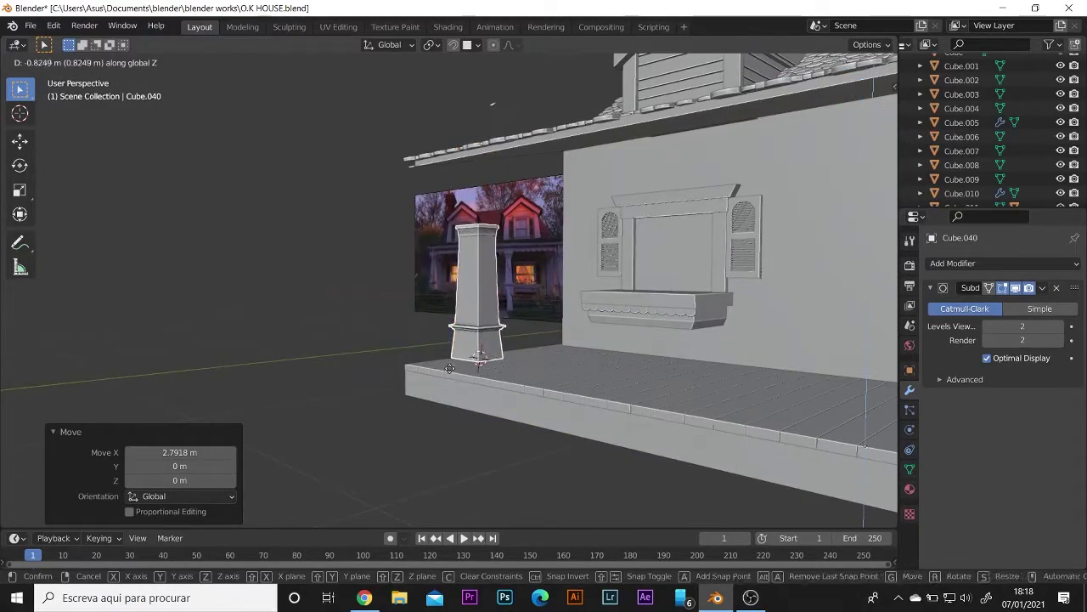
{"action": "left_click", "coordinate": [417, 384]}
Stretch the column's height along Z up to the roof.
{"action": "mouse_move", "coordinate": [418, 384]}
{"action": "middle_mouse_down"}
{"action": "mouse_move", "coordinate": [444, 363]}
{"action": "mouse_move", "coordinate": [485, 241]}
{"action": "middle_mouse_up"}
{"action": "key", "text": "s"}
{"action": "key", "text": "z"}
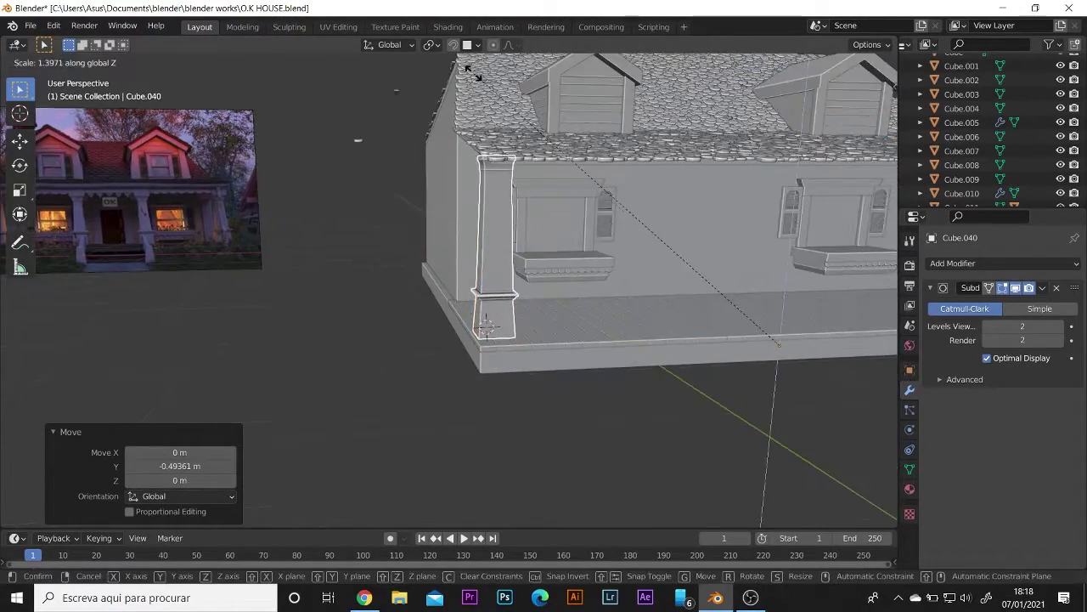
{"action": "left_click", "coordinate": [474, 74]}
{"action": "scroll", "coordinate": [448, 352], "scroll_direction": "down", "scroll_amount": 2}
{"action": "middle_click_drag", "start_coordinate": [448, 352], "coordinate": [706, 347]}
{"action": "left_click", "coordinate": [416, 355]}
Select the arrayed porch floor piece and make a small edit to its mesh.
{"action": "key", "text": "Tab"}
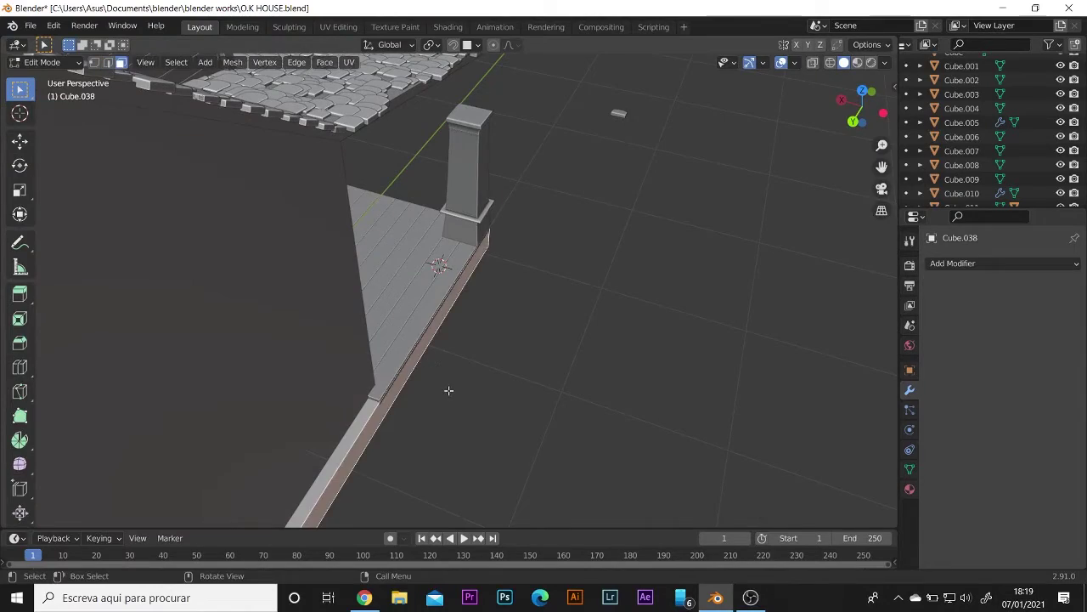
{"action": "key", "text": "g"}
{"action": "left_click", "coordinate": [447, 384]}
{"action": "key", "text": "Tab"}
{"action": "left_click", "coordinate": [447, 381]}
{"action": "mouse_move", "coordinate": [447, 381]}
{"action": "middle_mouse_down"}
{"action": "mouse_move", "coordinate": [535, 380]}
{"action": "mouse_move", "coordinate": [685, 405]}
{"action": "mouse_move", "coordinate": [539, 422]}
{"action": "middle_mouse_up"}
{"action": "left_click", "coordinate": [539, 423]}
{"action": "key", "text": "Tab"}
{"action": "middle_click_drag", "start_coordinate": [555, 381], "coordinate": [627, 398]}
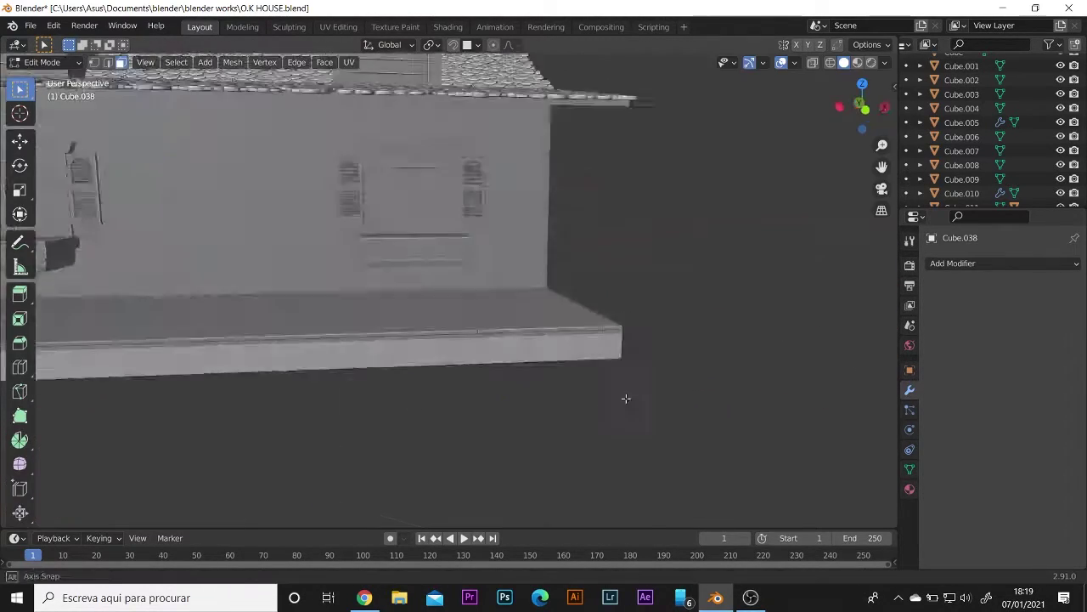
{"action": "key", "text": "Tab"}
{"action": "scroll", "coordinate": [627, 398], "scroll_direction": "down", "scroll_amount": 3}
Duplicate the post into copies spaced along the porch front, one 1.94 m along X.
{"action": "key", "text": "shift+d"}
{"action": "left_click", "coordinate": [211, 317]}
{"action": "scroll", "coordinate": [277, 375], "scroll_direction": "down", "scroll_amount": 3}
{"action": "scroll", "coordinate": [254, 305], "scroll_direction": "up", "scroll_amount": 3}
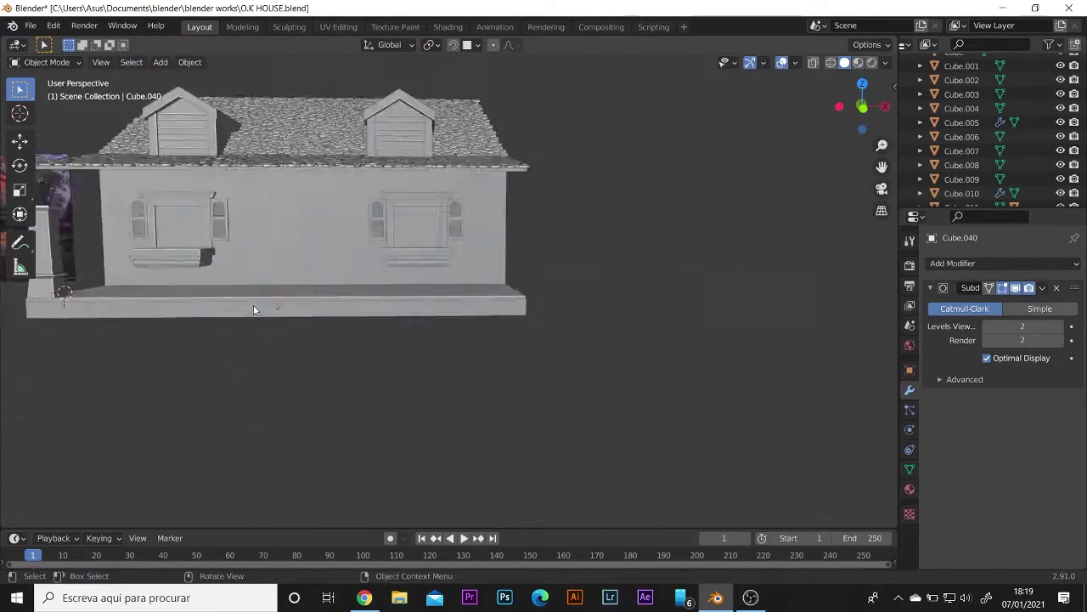
{"action": "key", "text": "shift+d"}
{"action": "left_click", "coordinate": [590, 356]}
{"action": "key", "text": "KP_1"}
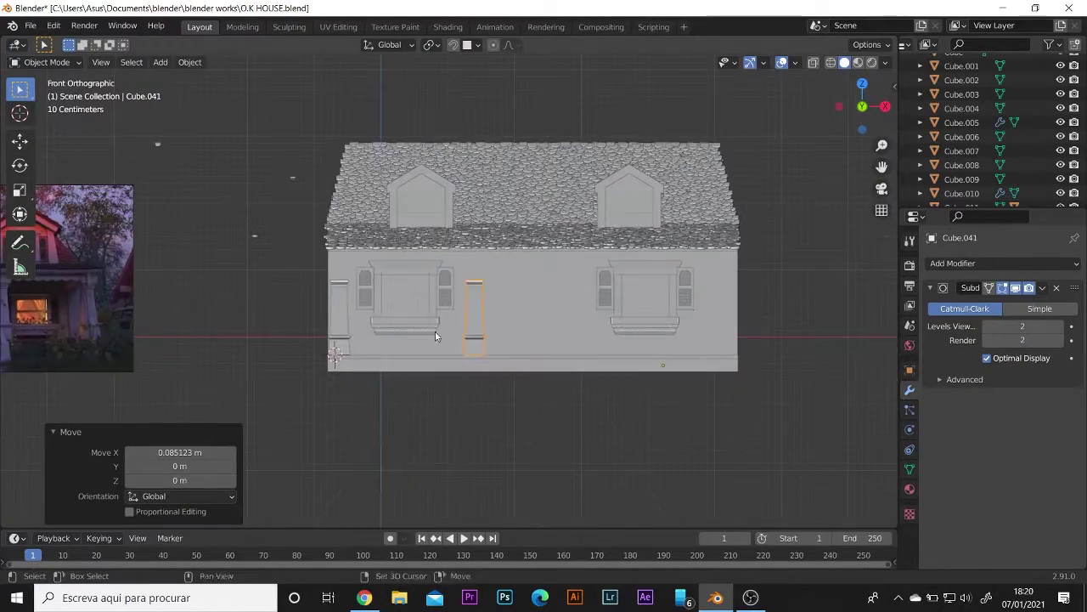
{"action": "key", "text": "shift+d"}
{"action": "left_click", "coordinate": [887, 372]}
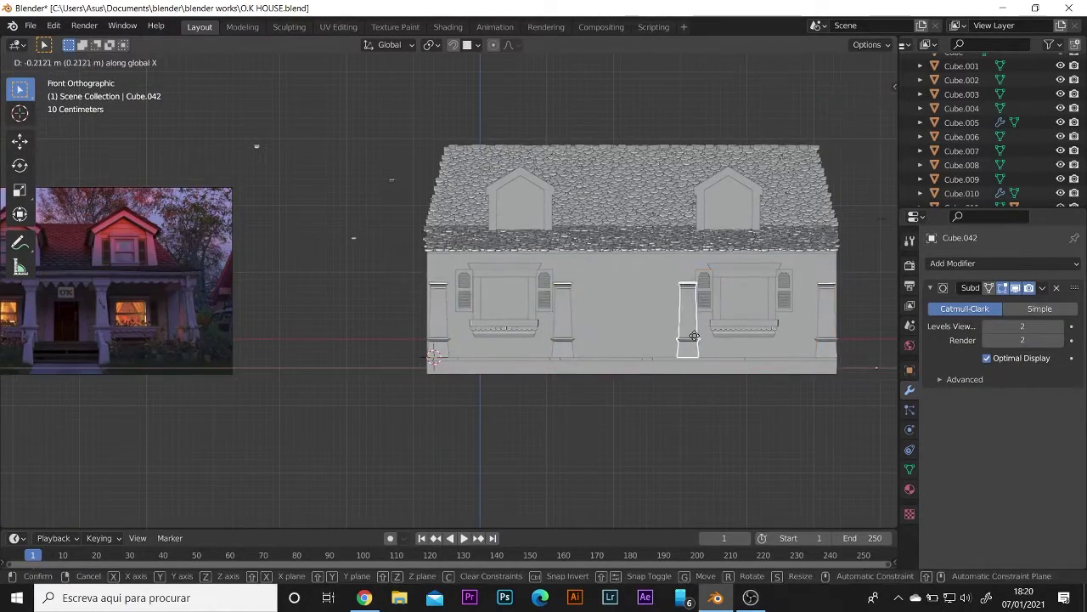
{"action": "left_click", "coordinate": [694, 336]}
{"action": "mouse_move", "coordinate": [694, 337]}
{"action": "middle_mouse_down"}
{"action": "mouse_move", "coordinate": [592, 418]}
{"action": "mouse_move", "coordinate": [657, 421]}
{"action": "mouse_move", "coordinate": [808, 265]}
{"action": "middle_mouse_up"}
{"action": "mouse_move", "coordinate": [520, 277]}
{"action": "middle_mouse_down"}
{"action": "mouse_move", "coordinate": [414, 291]}
{"action": "mouse_move", "coordinate": [376, 255]}
{"action": "mouse_move", "coordinate": [379, 66]}
{"action": "middle_mouse_up"}
Add a new cube and raise it vertically toward the porch roof.
{"action": "scroll", "coordinate": [379, 66], "scroll_direction": "down", "scroll_amount": 3}
{"action": "key", "text": "shift+a"}
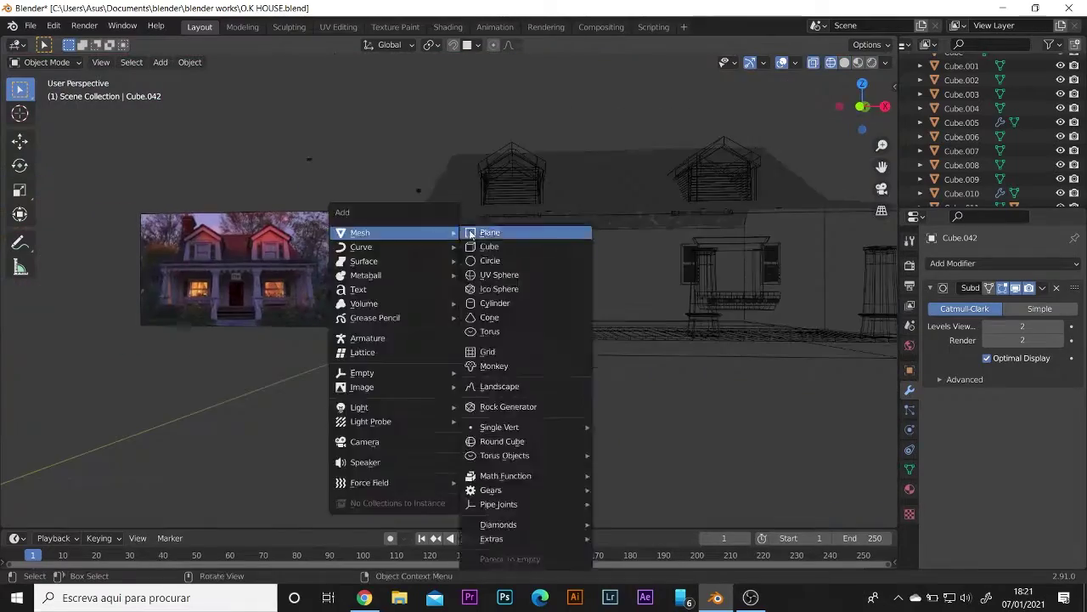
{"action": "left_click", "coordinate": [522, 243]}
{"action": "key", "text": "Tab"}
{"action": "key", "text": "g"}
{"action": "key", "text": "z"}
{"action": "left_click", "coordinate": [421, 170]}
Lower the cube along Z and flatten it along X into a thin slab.
{"action": "scroll", "coordinate": [490, 262], "scroll_direction": "up", "scroll_amount": 3}
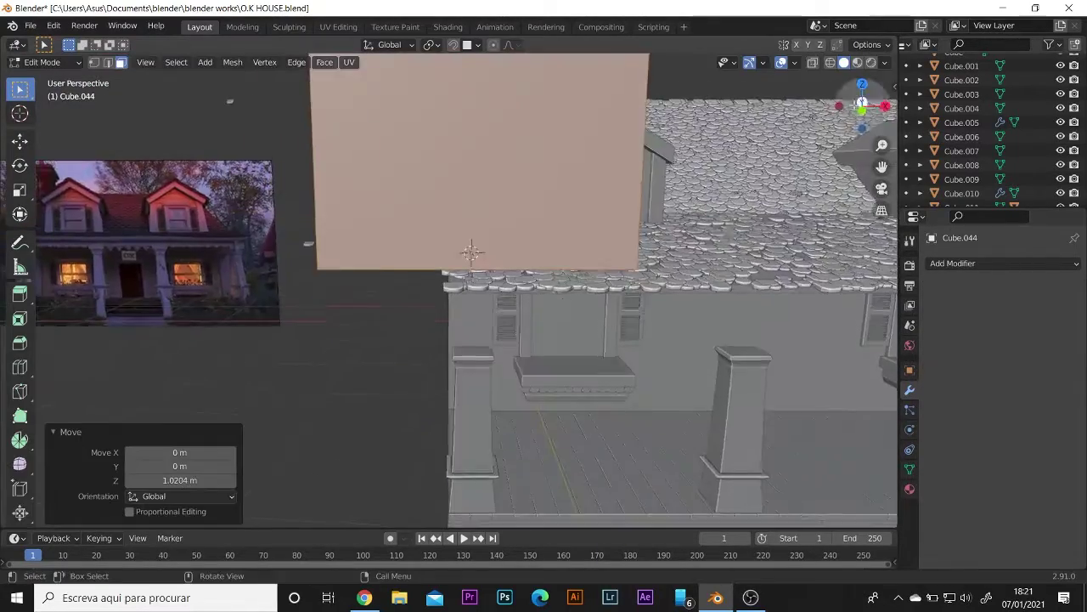
{"action": "middle_click_drag", "start_coordinate": [490, 262], "coordinate": [510, 298]}
{"action": "key", "text": "g"}
{"action": "key", "text": "z"}
{"action": "left_click", "coordinate": [575, 364]}
{"action": "key", "text": "s"}
{"action": "key", "text": "x"}
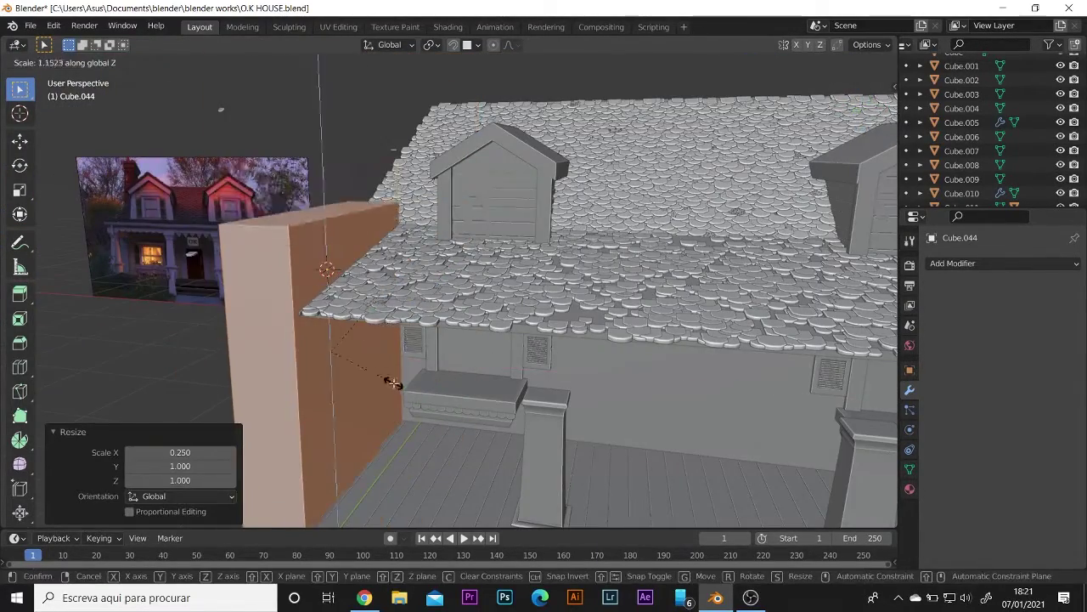
{"action": "left_click", "coordinate": [393, 382]}
Lower the slab 0.44 m so it rests on the corner porch post.
{"action": "mouse_move", "coordinate": [410, 313]}
{"action": "middle_mouse_down"}
{"action": "mouse_move", "coordinate": [451, 290]}
{"action": "mouse_move", "coordinate": [525, 292]}
{"action": "middle_mouse_up"}
{"action": "key", "text": "g"}
{"action": "key", "text": "z"}
{"action": "left_click", "coordinate": [450, 290]}
{"action": "key", "text": "s"}
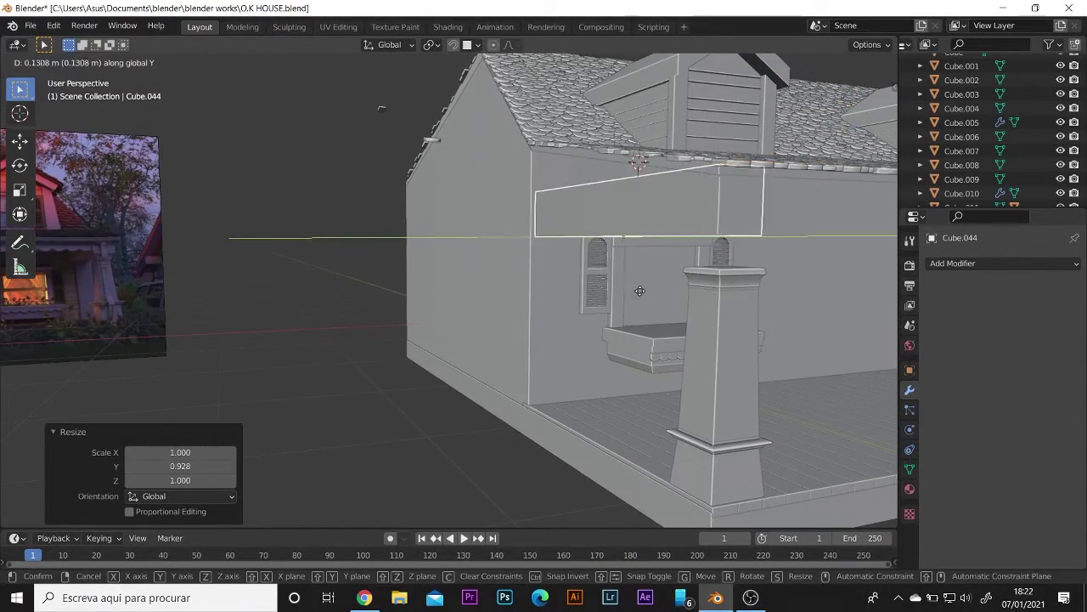
{"action": "mouse_move", "coordinate": [719, 196]}
{"action": "middle_mouse_down"}
{"action": "mouse_move", "coordinate": [595, 255]}
{"action": "mouse_move", "coordinate": [674, 327]}
{"action": "mouse_move", "coordinate": [361, 350]}
{"action": "middle_mouse_up"}
Raise the beam's faces 0.197 m in Edit Mode to sit under the eave.
{"action": "key", "text": "Tab"}
{"action": "scroll", "coordinate": [673, 326], "scroll_direction": "down", "scroll_amount": 4}
{"action": "scroll", "coordinate": [477, 164], "scroll_direction": "up", "scroll_amount": 5}
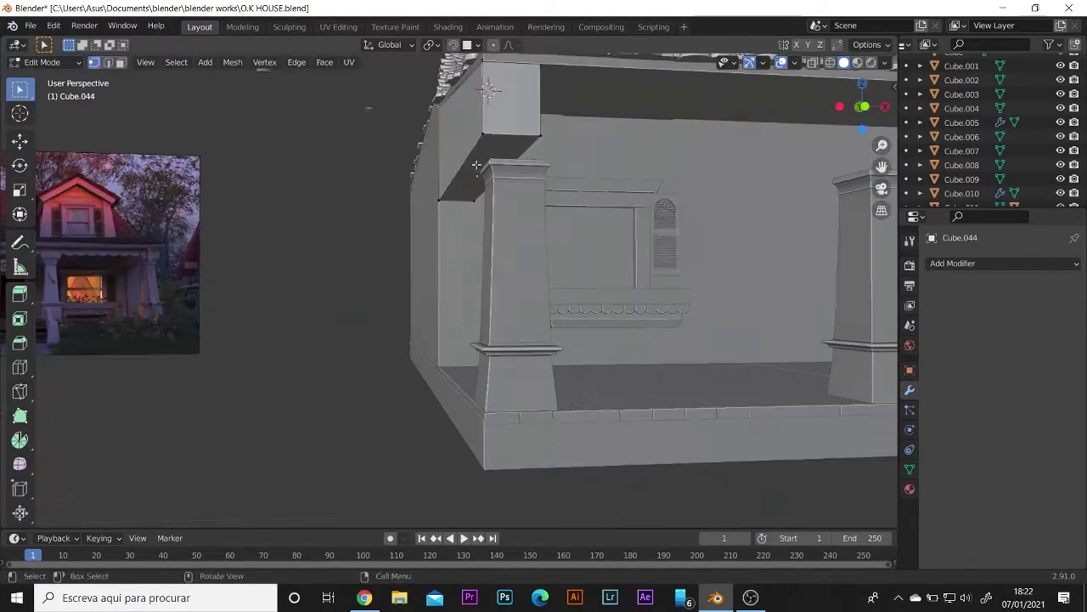
{"action": "left_click", "coordinate": [475, 128]}
{"action": "scroll", "coordinate": [593, 253], "scroll_direction": "down", "scroll_amount": 3}
{"action": "mouse_move", "coordinate": [476, 128]}
{"action": "middle_mouse_down"}
{"action": "mouse_move", "coordinate": [593, 253]}
{"action": "mouse_move", "coordinate": [314, 281]}
{"action": "mouse_move", "coordinate": [420, 246]}
{"action": "mouse_move", "coordinate": [437, 252]}
{"action": "middle_mouse_up"}
{"action": "scroll", "coordinate": [593, 253], "scroll_direction": "up", "scroll_amount": 3}
{"action": "left_click", "coordinate": [546, 235]}
{"action": "key", "text": "Tab"}
Try adjusting the beam's width and height with X and Z scaling, then cancel.
{"action": "scroll", "coordinate": [420, 246], "scroll_direction": "up", "scroll_amount": 3}
{"action": "key", "text": "s"}
{"action": "key", "text": "x"}
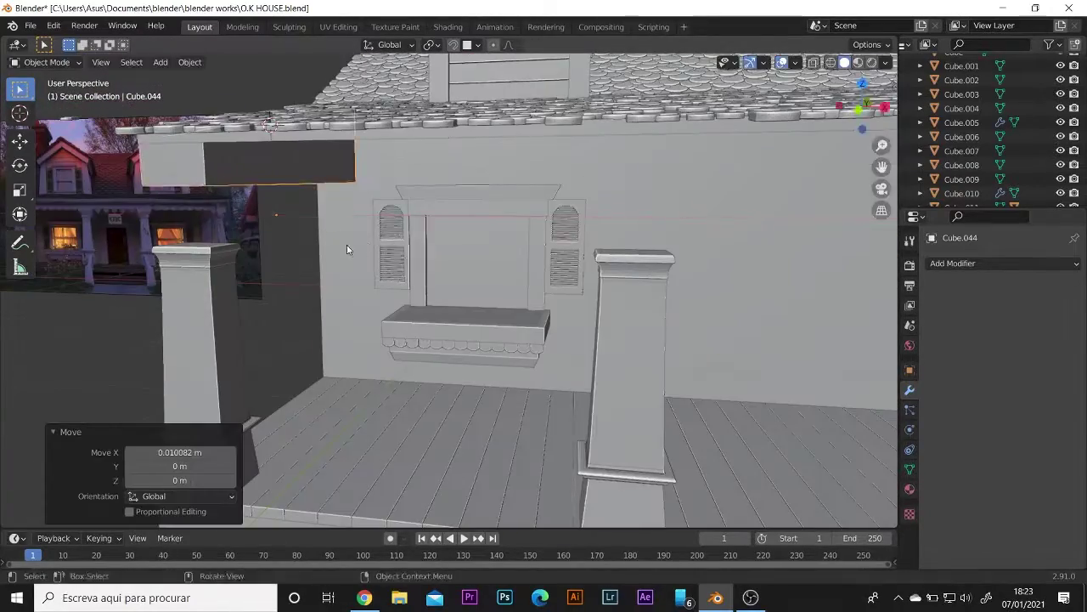
{"action": "middle_click_drag", "start_coordinate": [346, 249], "coordinate": [375, 250]}
{"action": "key", "text": "s"}
{"action": "key", "text": "z"}
{"action": "key", "text": "Escape"}
Inspect another part of the house in Edit Mode, then undo the change.
{"action": "scroll", "coordinate": [391, 226], "scroll_direction": "down", "scroll_amount": 5}
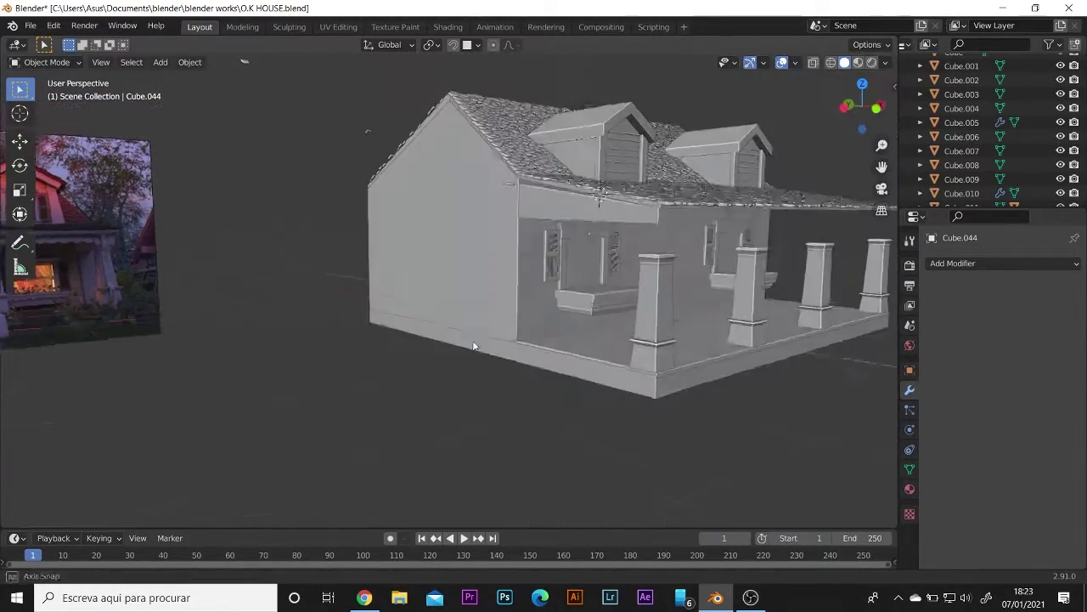
{"action": "scroll", "coordinate": [382, 250], "scroll_direction": "up", "scroll_amount": 5}
{"action": "mouse_move", "coordinate": [392, 238]}
{"action": "middle_mouse_down"}
{"action": "mouse_move", "coordinate": [382, 255]}
{"action": "mouse_move", "coordinate": [234, 225]}
{"action": "mouse_move", "coordinate": [383, 238]}
{"action": "middle_mouse_up"}
{"action": "left_click", "coordinate": [381, 255]}
{"action": "key", "text": "Tab"}
{"action": "scroll", "coordinate": [234, 224], "scroll_direction": "down", "scroll_amount": 4}
{"action": "key", "text": "Escape"}
{"action": "key", "text": "ctrl+z"}
{"action": "key", "text": "ctrl+z"}
{"action": "scroll", "coordinate": [505, 236], "scroll_direction": "up", "scroll_amount": 3}
{"action": "middle_click_drag", "start_coordinate": [476, 238], "coordinate": [504, 237]}
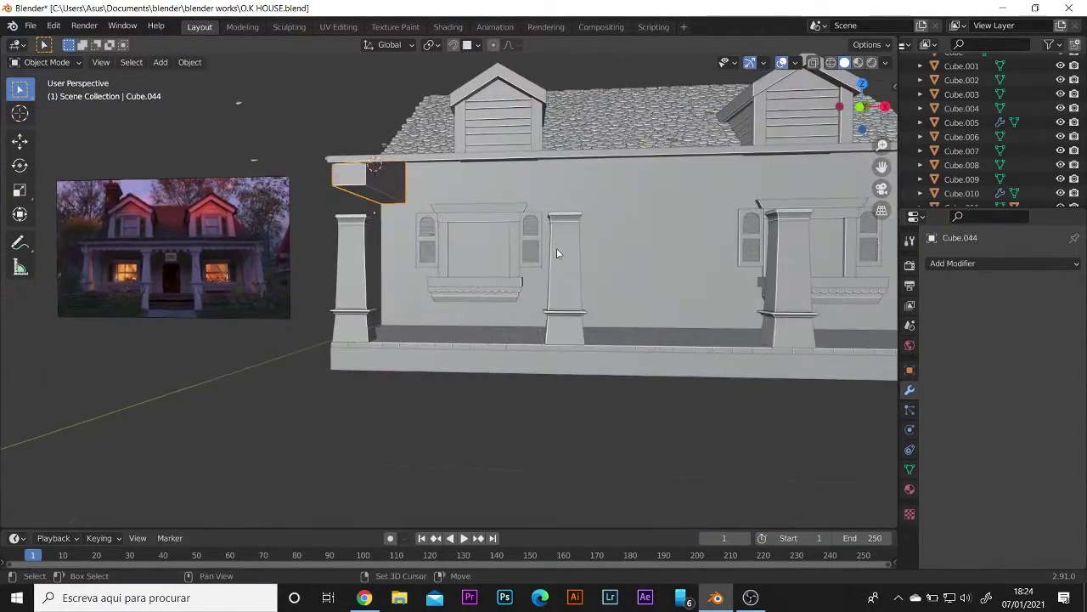
Place a duplicated beam 1.92 m along X and check it from the front.
{"action": "left_click", "coordinate": [825, 296]}
{"action": "middle_click_drag", "start_coordinate": [825, 295], "coordinate": [595, 254]}
{"action": "key", "text": "KP_1"}
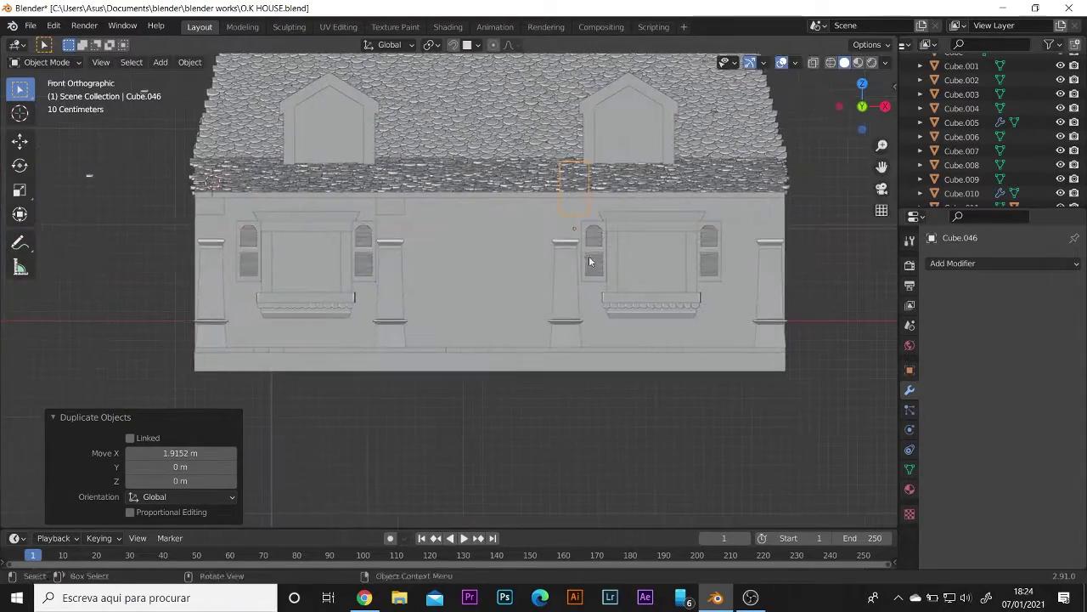
{"action": "key", "text": "Escape"}
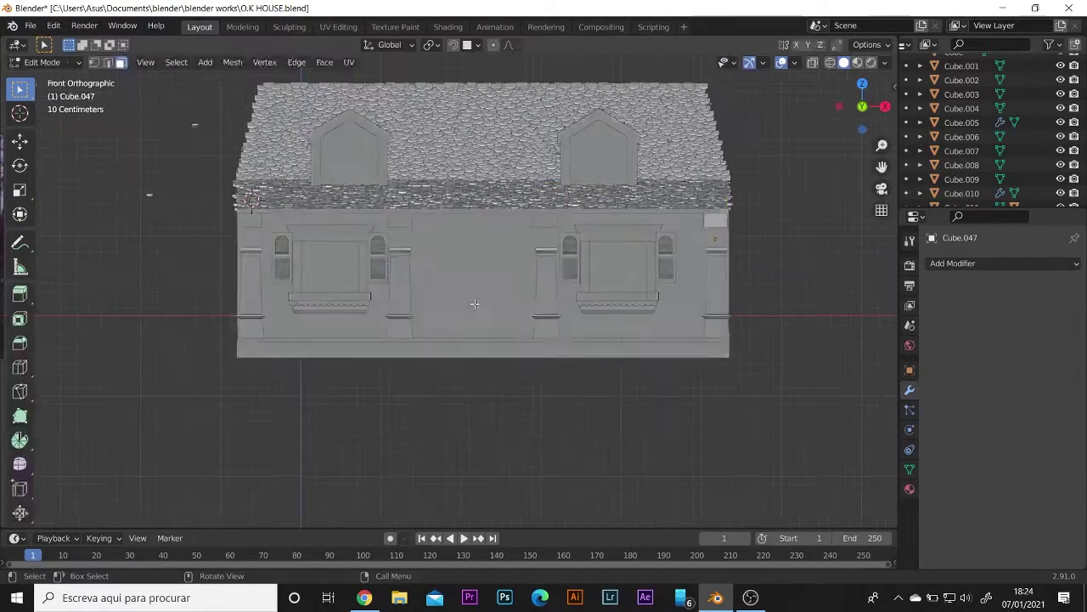
{"action": "middle_click_drag", "start_coordinate": [782, 286], "coordinate": [477, 348]}
{"action": "scroll", "coordinate": [501, 342], "scroll_direction": "up", "scroll_amount": 4}
Bevel the lower edges of the corner beam.
{"action": "left_click", "coordinate": [770, 232]}
{"action": "key", "text": "Tab"}
{"action": "mouse_move", "coordinate": [770, 232]}
{"action": "middle_mouse_down"}
{"action": "mouse_move", "coordinate": [543, 248]}
{"action": "mouse_move", "coordinate": [433, 331]}
{"action": "middle_mouse_up"}
{"action": "key", "text": "1"}
{"action": "left_click", "coordinate": [547, 237]}
{"action": "scroll", "coordinate": [433, 331], "scroll_direction": "up", "scroll_amount": 2}
{"action": "left_click", "coordinate": [412, 377]}
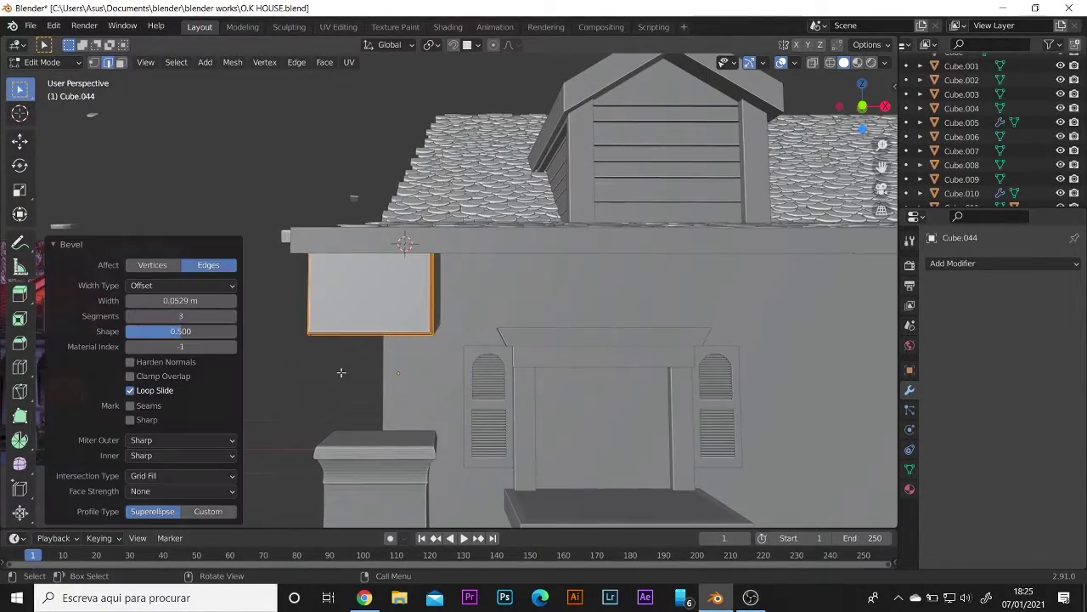
{"action": "key", "text": "Tab"}
Copy the beam 1.831 m along X over the next post, discarding an extra copy.
{"action": "middle_click_drag", "start_coordinate": [445, 392], "coordinate": [371, 340]}
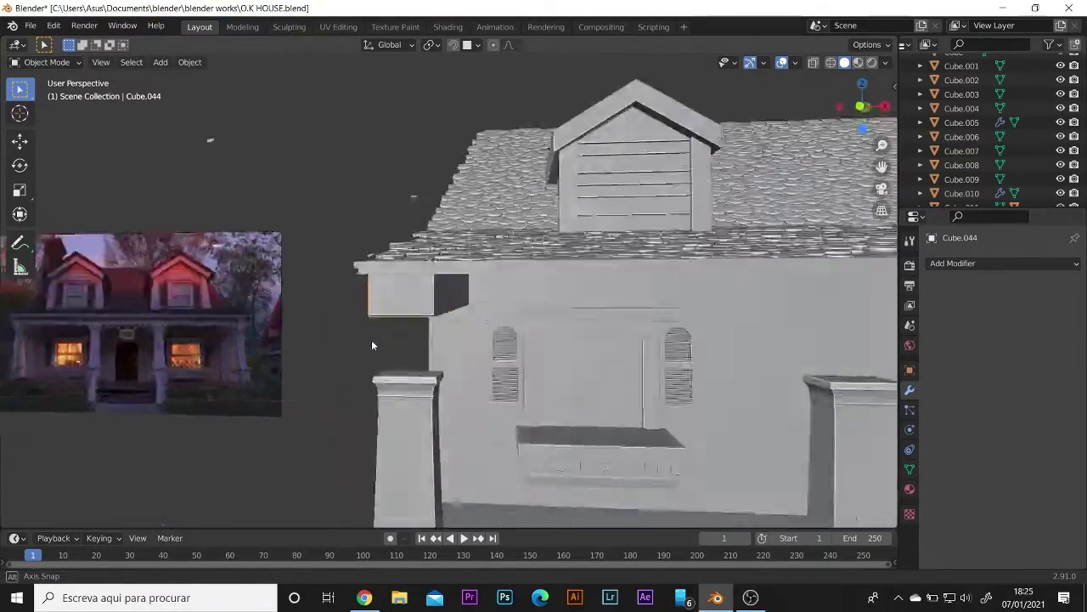
{"action": "key", "text": "KP_1"}
{"action": "left_click", "coordinate": [840, 315]}
{"action": "middle_click_drag", "start_coordinate": [580, 328], "coordinate": [358, 316], "text": "shift"}
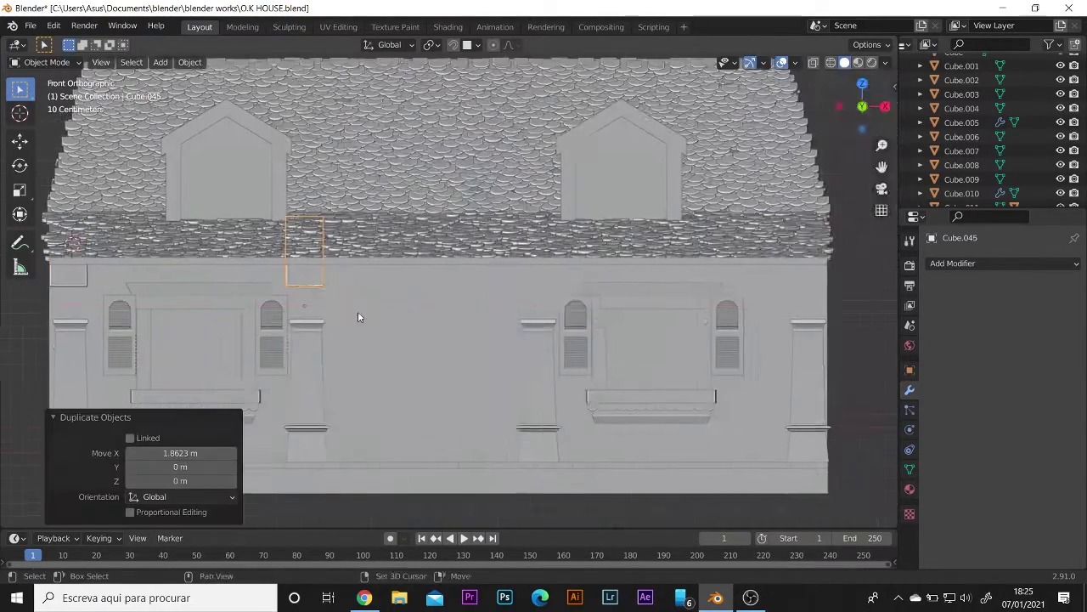
{"action": "left_click", "coordinate": [589, 347]}
{"action": "middle_click_drag", "start_coordinate": [590, 347], "coordinate": [408, 357], "text": "shift"}
{"action": "key", "text": "shift+d"}
{"action": "key", "text": "x"}
{"action": "key", "text": "ctrl+z"}
{"action": "key", "text": "ctrl+z"}
{"action": "key", "text": "ctrl+z"}
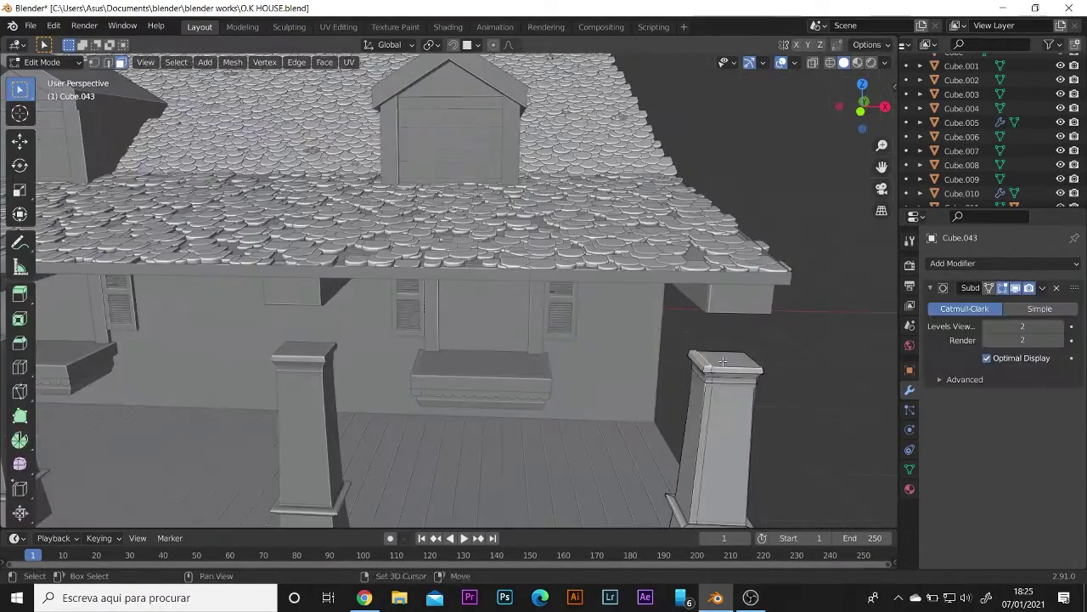
Select the pillar's top cap in X-ray front view, then cancel moving it.
{"action": "key", "text": "KP_1"}
{"action": "key", "text": "alt+z"}
{"action": "left_click_drag", "start_coordinate": [667, 330], "coordinate": [739, 352]}
{"action": "key", "text": "alt+z"}
{"action": "key", "text": "g"}
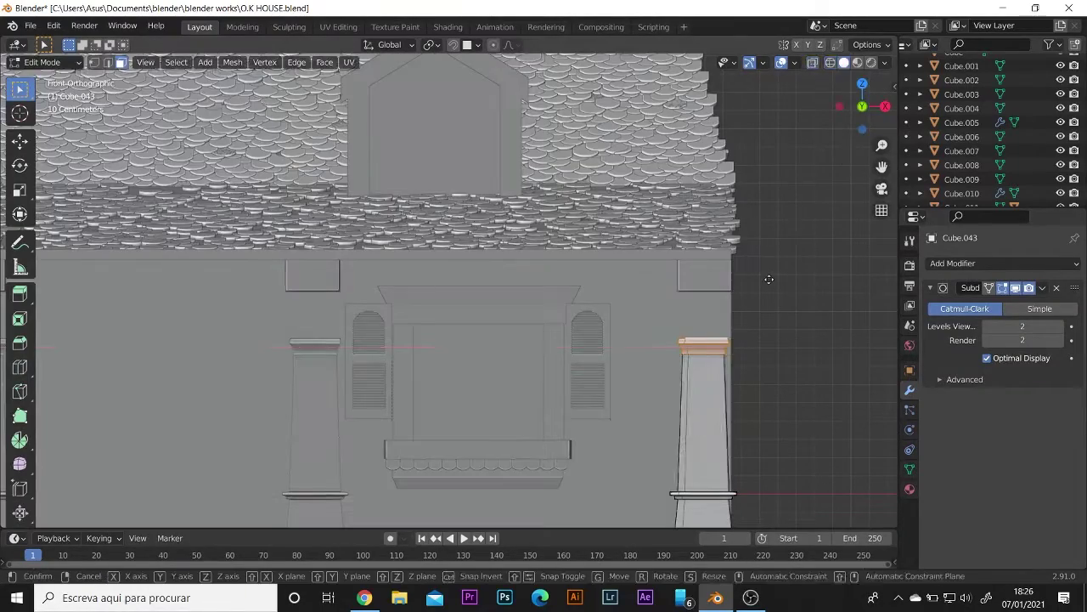
{"action": "key", "text": "Escape"}
{"action": "key", "text": "Tab"}
{"action": "middle_click_drag", "start_coordinate": [770, 281], "coordinate": [826, 345]}
Stretch the left and middle pillars up to meet the beams.
{"action": "left_click", "coordinate": [295, 340]}
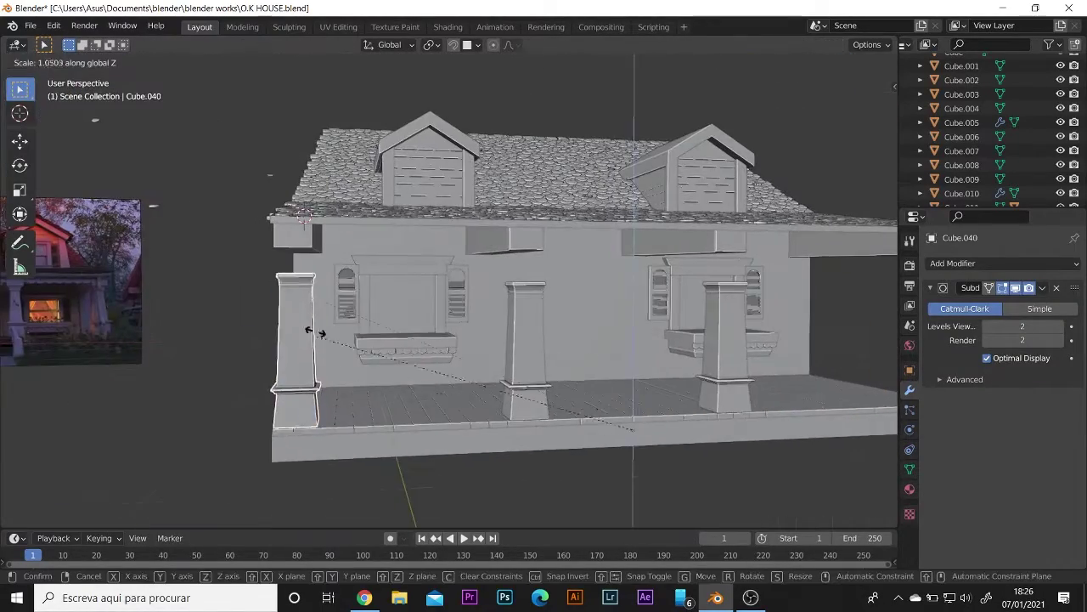
{"action": "scroll", "coordinate": [340, 309], "scroll_direction": "up", "scroll_amount": 3}
{"action": "middle_click_drag", "start_coordinate": [440, 309], "coordinate": [210, 330]}
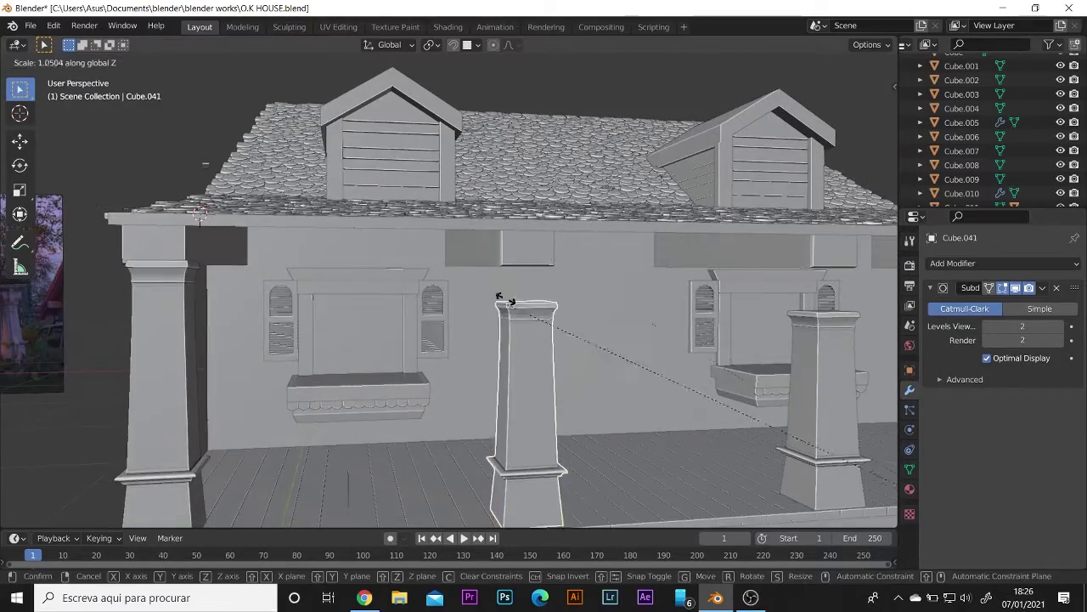
{"action": "left_click", "coordinate": [418, 350]}
{"action": "mouse_move", "coordinate": [418, 350]}
{"action": "middle_mouse_down"}
{"action": "mouse_move", "coordinate": [455, 342]}
{"action": "mouse_move", "coordinate": [456, 276]}
{"action": "middle_mouse_up"}
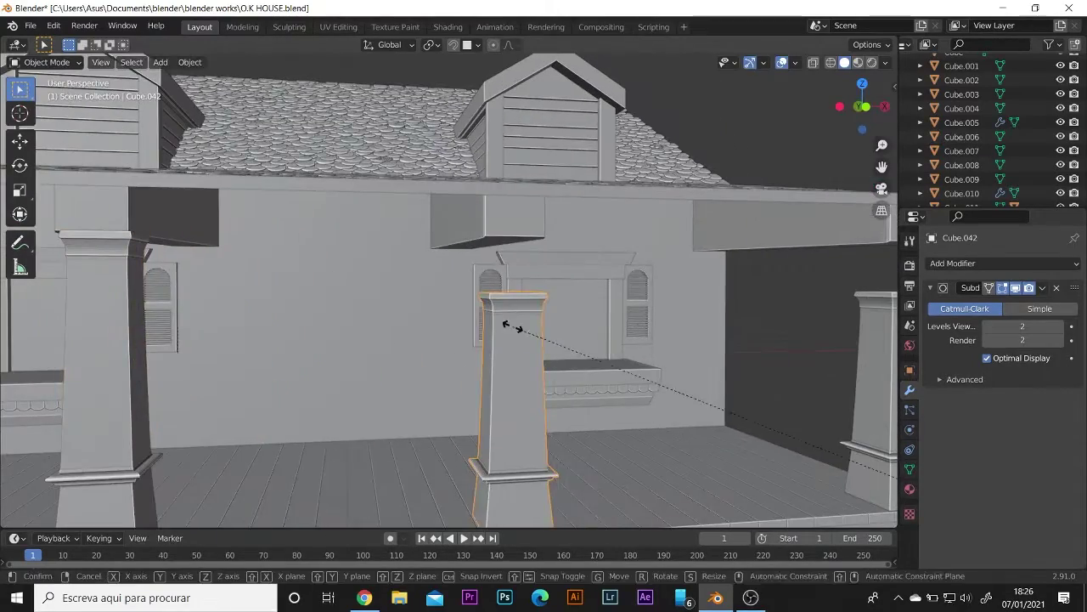
{"action": "left_click", "coordinate": [510, 327]}
{"action": "middle_click_drag", "start_coordinate": [526, 323], "coordinate": [576, 318]}
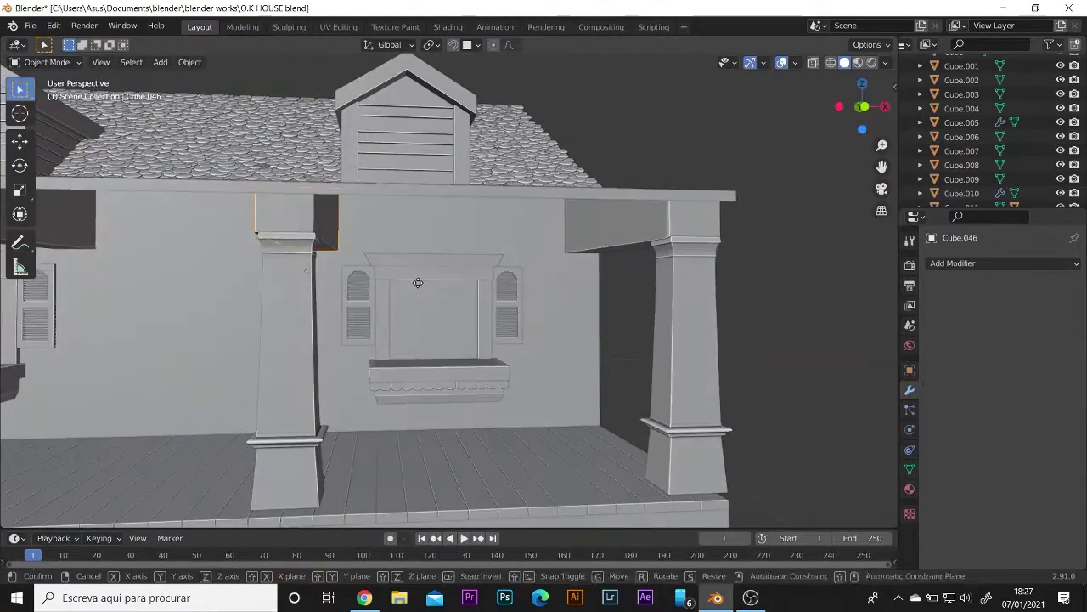
{"action": "left_click", "coordinate": [417, 282]}
{"action": "mouse_move", "coordinate": [415, 282]}
{"action": "middle_mouse_down"}
{"action": "mouse_move", "coordinate": [357, 340]}
{"action": "mouse_move", "coordinate": [224, 214]}
{"action": "mouse_move", "coordinate": [383, 254]}
{"action": "middle_mouse_up"}
Resize the large upper beam's depth and reposition the lower beam.
{"action": "left_click", "coordinate": [224, 215]}
{"action": "key", "text": "s"}
{"action": "key", "text": "y"}
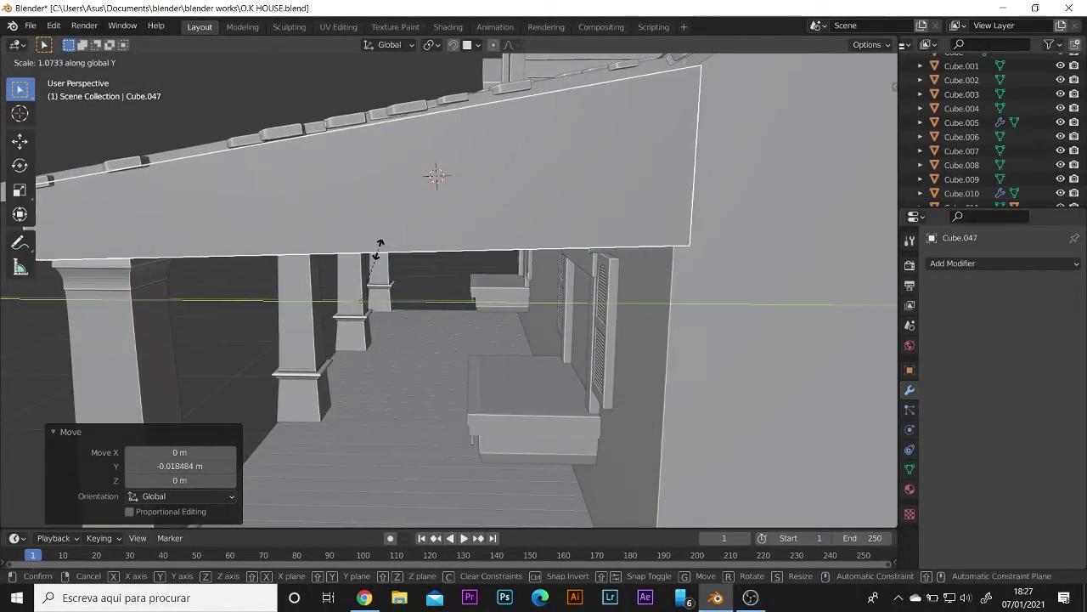
{"action": "mouse_move", "coordinate": [238, 109]}
{"action": "middle_mouse_down"}
{"action": "mouse_move", "coordinate": [492, 306]}
{"action": "mouse_move", "coordinate": [335, 255]}
{"action": "mouse_move", "coordinate": [492, 260]}
{"action": "mouse_move", "coordinate": [286, 291]}
{"action": "mouse_move", "coordinate": [136, 204]}
{"action": "middle_mouse_up"}
{"action": "left_click", "coordinate": [336, 254]}
{"action": "key", "text": "g"}
{"action": "left_click", "coordinate": [346, 259]}
Deepen the remaining beams along Y (one to 1.042) and fit the corner beam's width.
{"action": "left_click", "coordinate": [492, 260]}
{"action": "key", "text": "s"}
{"action": "key", "text": "y"}
{"action": "left_click", "coordinate": [462, 271]}
{"action": "key", "text": "s"}
{"action": "key", "text": "y"}
{"action": "left_click", "coordinate": [281, 295]}
{"action": "left_click", "coordinate": [136, 204]}
{"action": "key", "text": "s"}
{"action": "key", "text": "x"}
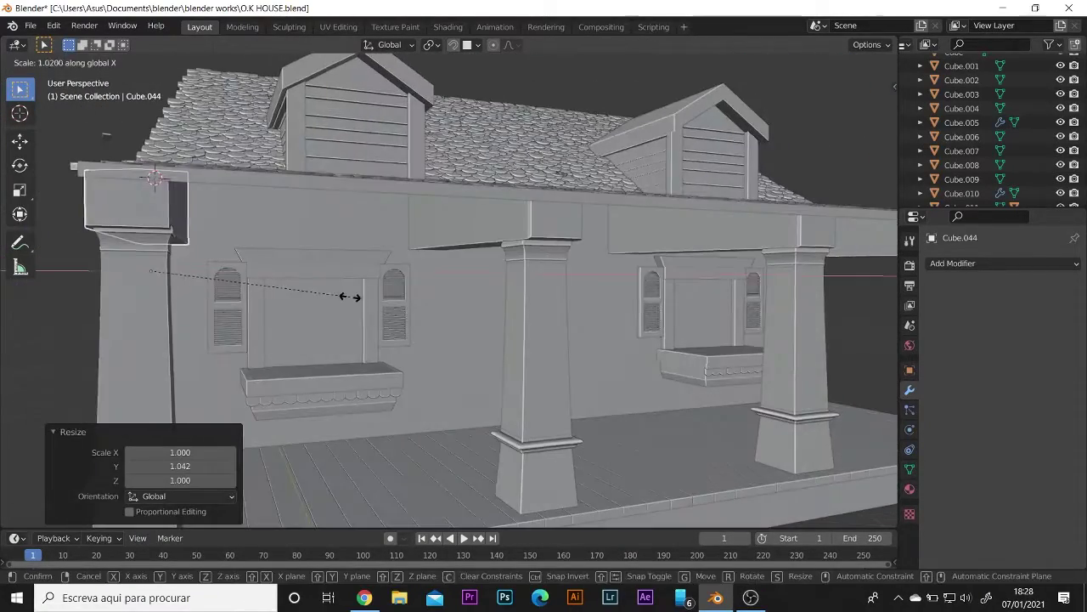
{"action": "left_click", "coordinate": [301, 281]}
{"action": "mouse_move", "coordinate": [301, 281]}
{"action": "middle_mouse_down"}
{"action": "mouse_move", "coordinate": [209, 331]}
{"action": "mouse_move", "coordinate": [326, 292]}
{"action": "middle_mouse_up"}
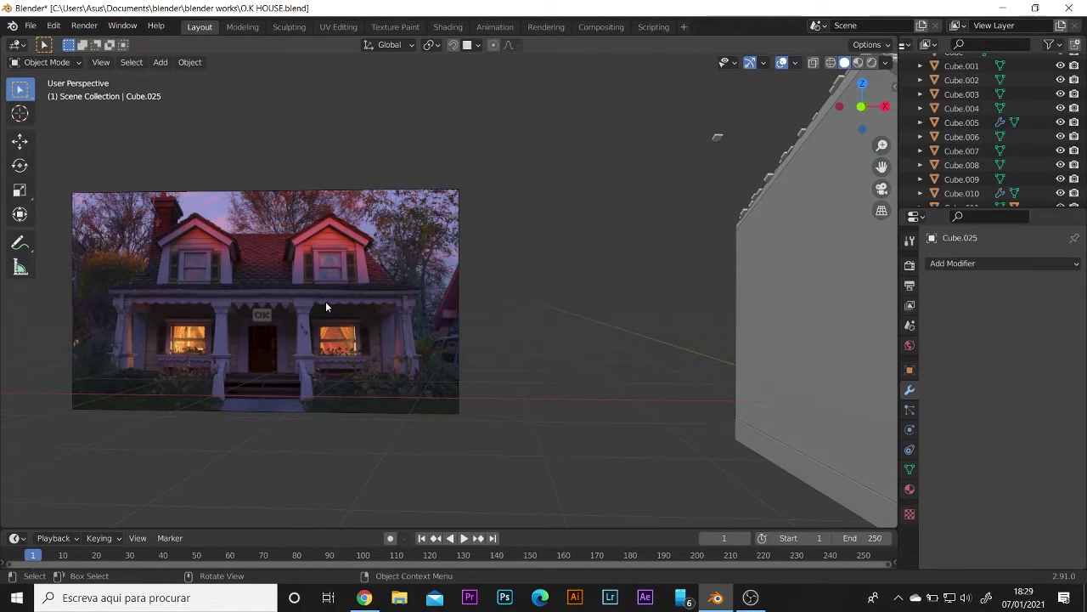
Duplicate the scalloped trim and place the copy up under the porch beam.
{"action": "mouse_move", "coordinate": [326, 302]}
{"action": "middle_mouse_down"}
{"action": "mouse_move", "coordinate": [486, 305]}
{"action": "mouse_move", "coordinate": [519, 368]}
{"action": "mouse_move", "coordinate": [458, 337]}
{"action": "mouse_move", "coordinate": [454, 255]}
{"action": "middle_mouse_up"}
{"action": "left_click", "coordinate": [458, 338]}
{"action": "key", "text": "shift+d"}
{"action": "key", "text": "z"}
{"action": "left_click", "coordinate": [458, 338]}
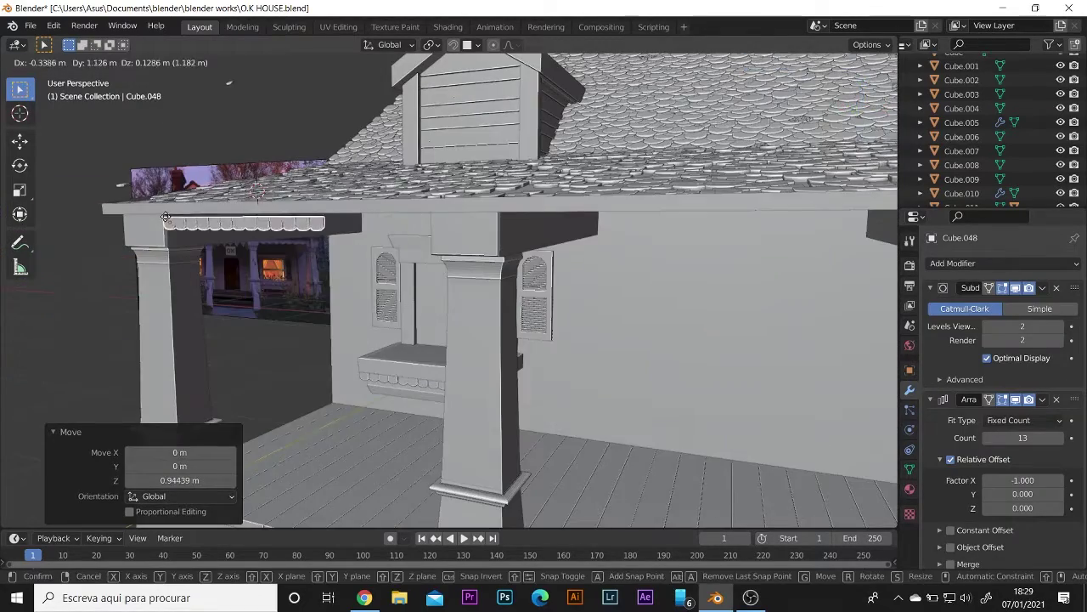
{"action": "left_click", "coordinate": [166, 217]}
{"action": "middle_click_drag", "start_coordinate": [166, 217], "coordinate": [340, 255]}
{"action": "key", "text": "s"}
{"action": "left_click", "coordinate": [340, 255]}
Adjust the trim's mesh and settle its position under the beam.
{"action": "key", "text": "Tab"}
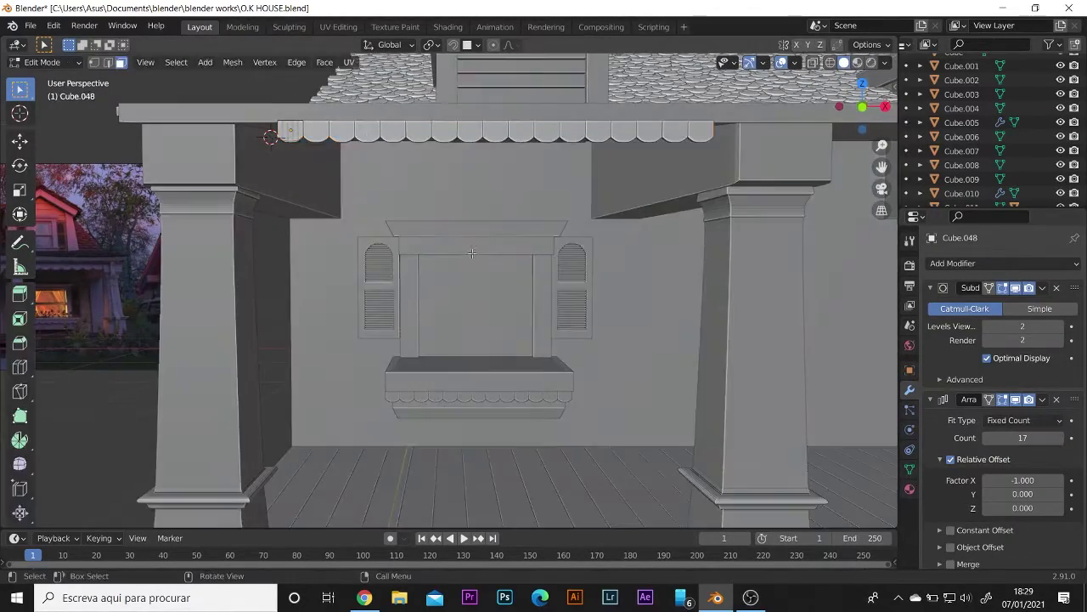
{"action": "left_click", "coordinate": [300, 139]}
{"action": "key", "text": "Tab"}
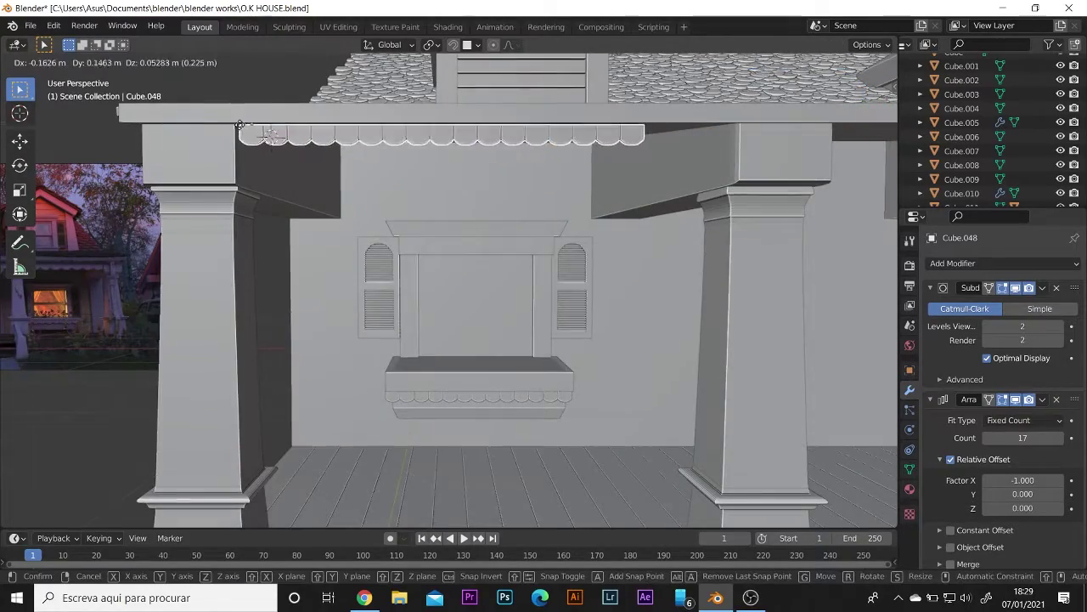
{"action": "left_click", "coordinate": [239, 125]}
{"action": "middle_click_drag", "start_coordinate": [322, 198], "coordinate": [510, 188]}
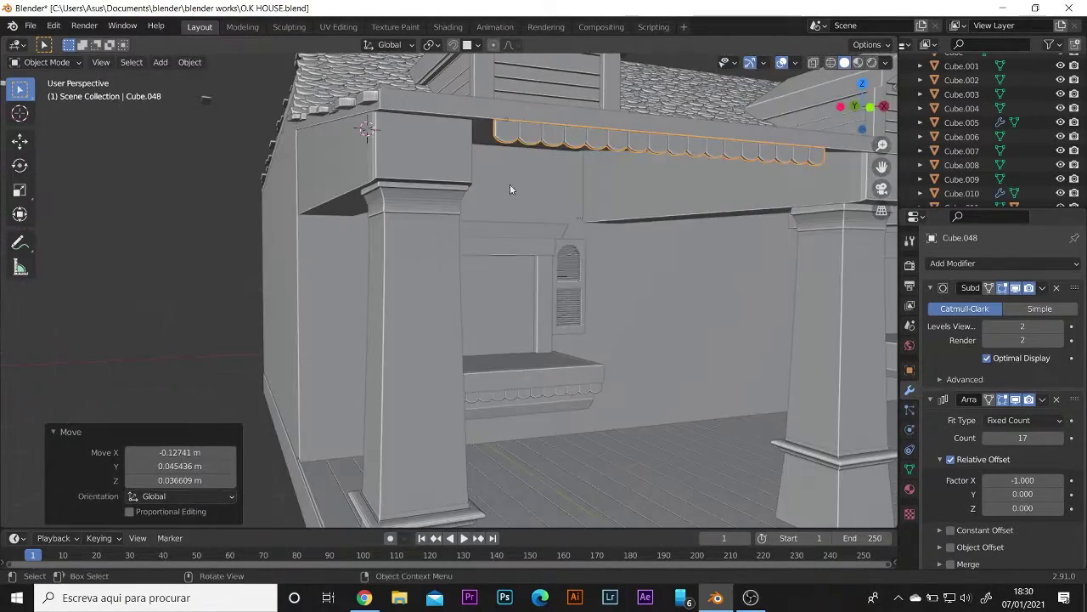
{"action": "left_click", "coordinate": [577, 208]}
{"action": "mouse_move", "coordinate": [577, 209]}
{"action": "middle_mouse_down"}
{"action": "mouse_move", "coordinate": [442, 199]}
{"action": "mouse_move", "coordinate": [452, 214]}
{"action": "mouse_move", "coordinate": [376, 218]}
{"action": "mouse_move", "coordinate": [360, 241]}
{"action": "mouse_move", "coordinate": [402, 246]}
{"action": "mouse_move", "coordinate": [328, 274]}
{"action": "mouse_move", "coordinate": [442, 212]}
{"action": "mouse_move", "coordinate": [426, 199]}
{"action": "middle_mouse_up"}
Slide the trim along X, shift it vertically and stretch it in Z.
{"action": "key", "text": "g"}
{"action": "key", "text": "x"}
{"action": "left_click", "coordinate": [359, 225]}
{"action": "key", "text": "g"}
{"action": "key", "text": "z"}
{"action": "key", "text": "s"}
{"action": "key", "text": "z"}
{"action": "left_click", "coordinate": [412, 248]}
{"action": "left_click", "coordinate": [465, 222]}
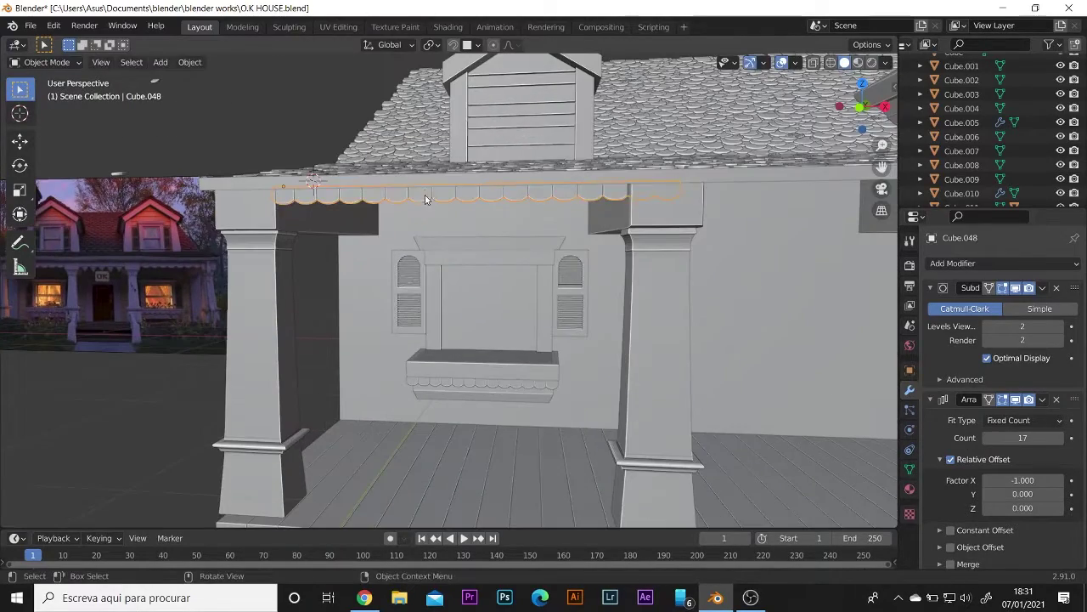
Lower the scalloped trim and line the duplicate and Cube.047 along the beam.
{"action": "left_click", "coordinate": [431, 263]}
{"action": "mouse_move", "coordinate": [431, 263]}
{"action": "middle_mouse_down"}
{"action": "mouse_move", "coordinate": [301, 226]}
{"action": "mouse_move", "coordinate": [456, 252]}
{"action": "middle_mouse_up"}
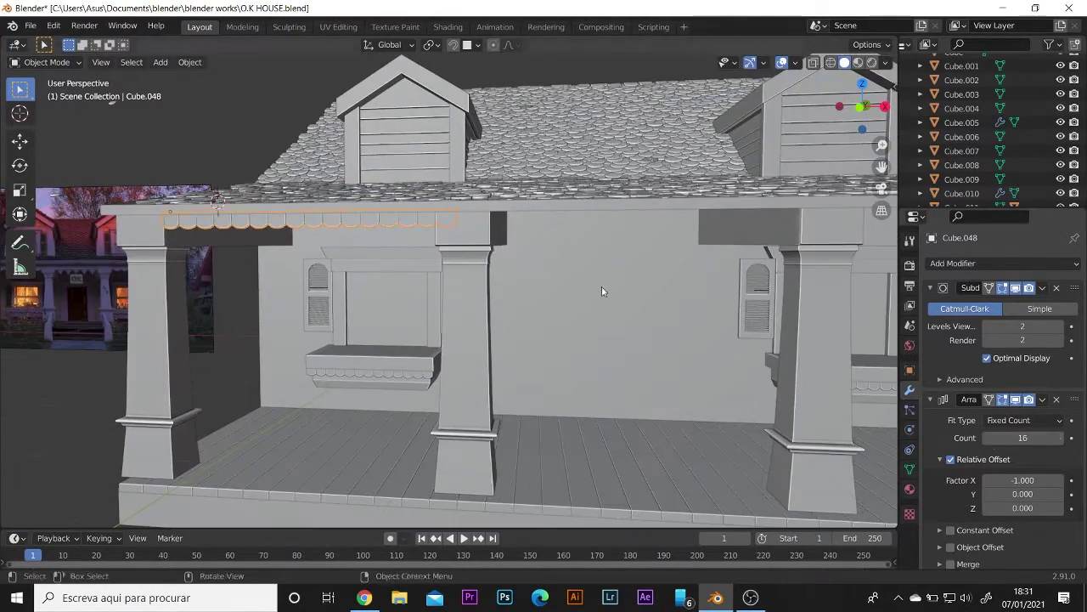
{"action": "left_click", "coordinate": [189, 363]}
{"action": "mouse_move", "coordinate": [513, 330]}
{"action": "middle_mouse_down"}
{"action": "mouse_move", "coordinate": [609, 323]}
{"action": "mouse_move", "coordinate": [408, 264]}
{"action": "mouse_move", "coordinate": [432, 226]}
{"action": "middle_mouse_up"}
{"action": "left_click", "coordinate": [421, 255]}
{"action": "key", "text": "g"}
{"action": "left_click", "coordinate": [432, 226]}
{"action": "key", "text": "g"}
{"action": "key", "text": "x"}
Lower porch column Cube.043 by 0.1764 m so it sits correctly.
{"action": "mouse_move", "coordinate": [655, 141]}
{"action": "middle_mouse_down"}
{"action": "mouse_move", "coordinate": [598, 348]}
{"action": "mouse_move", "coordinate": [466, 337]}
{"action": "mouse_move", "coordinate": [390, 306]}
{"action": "middle_mouse_up"}
{"action": "scroll", "coordinate": [466, 337], "scroll_direction": "down", "scroll_amount": 5}
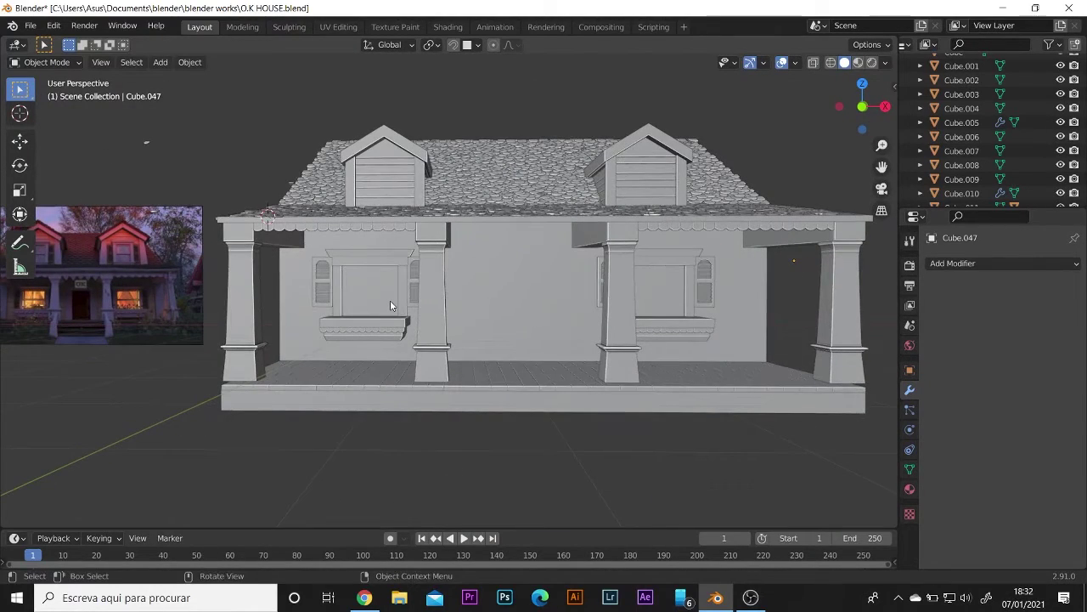
{"action": "scroll", "coordinate": [322, 297], "scroll_direction": "up", "scroll_amount": 2}
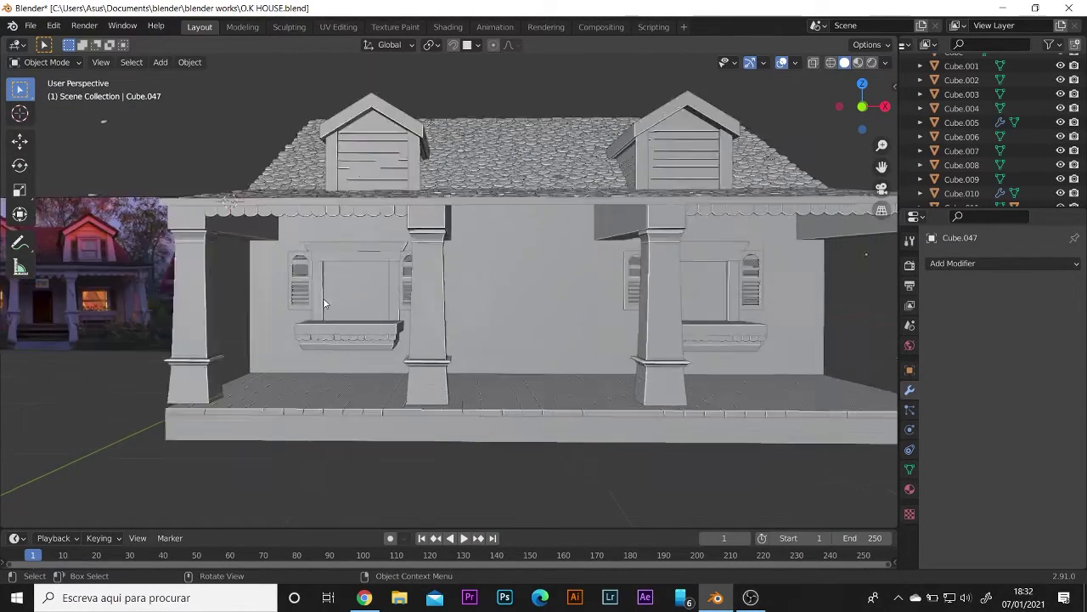
{"action": "scroll", "coordinate": [376, 262], "scroll_direction": "up", "scroll_amount": 4}
{"action": "left_click", "coordinate": [459, 196]}
{"action": "scroll", "coordinate": [526, 223], "scroll_direction": "up", "scroll_amount": 1}
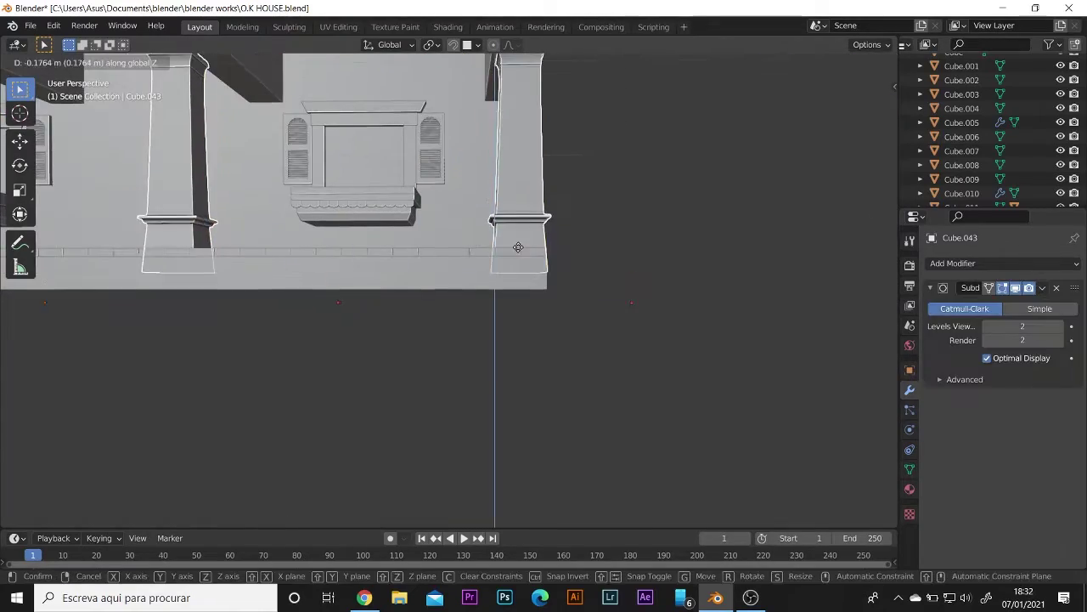
{"action": "left_click", "coordinate": [518, 246]}
{"action": "scroll", "coordinate": [518, 246], "scroll_direction": "down", "scroll_amount": 2}
{"action": "mouse_move", "coordinate": [304, 365]}
{"action": "middle_mouse_down"}
{"action": "mouse_move", "coordinate": [390, 282]}
{"action": "mouse_move", "coordinate": [326, 313]}
{"action": "middle_mouse_up"}
{"action": "scroll", "coordinate": [325, 312], "scroll_direction": "down", "scroll_amount": 2}
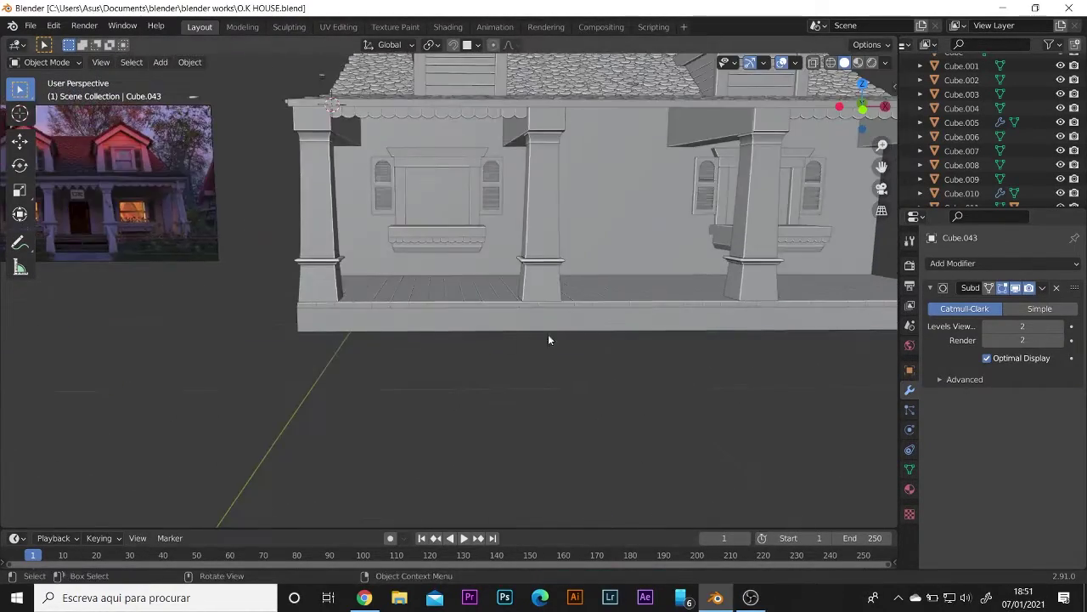
Add a cube, narrow it in X and flatten it into a slab.
{"action": "key", "text": "shift+a"}
{"action": "left_click", "coordinate": [595, 321]}
{"action": "key", "text": "s"}
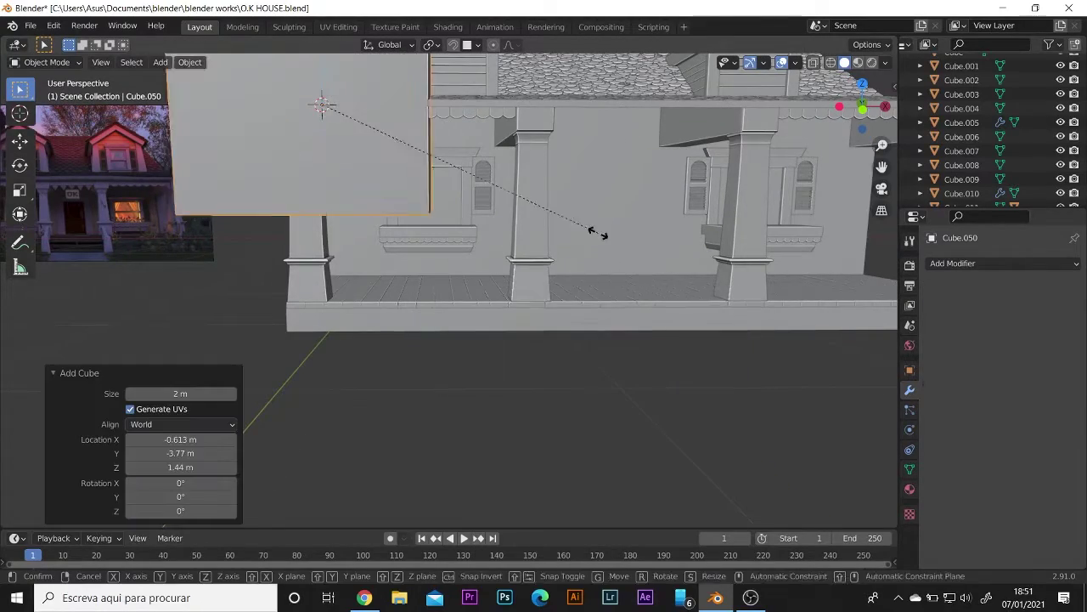
{"action": "key", "text": "x"}
{"action": "left_click", "coordinate": [533, 203]}
{"action": "middle_click_drag", "start_coordinate": [533, 203], "coordinate": [510, 280]}
{"action": "scroll", "coordinate": [472, 344], "scroll_direction": "down", "scroll_amount": 2}
{"action": "key", "text": "s"}
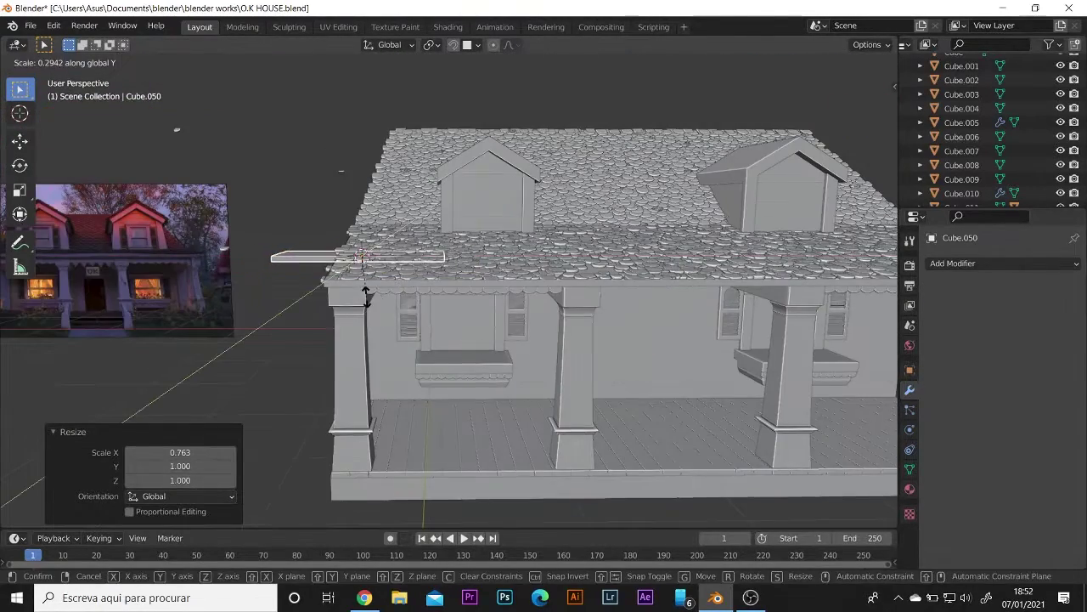
{"action": "left_click", "coordinate": [368, 321]}
Place the slab at the porch front and lower it to ground level.
{"action": "key", "text": "g"}
{"action": "left_click", "coordinate": [493, 425]}
{"action": "scroll", "coordinate": [495, 365], "scroll_direction": "up", "scroll_amount": 3}
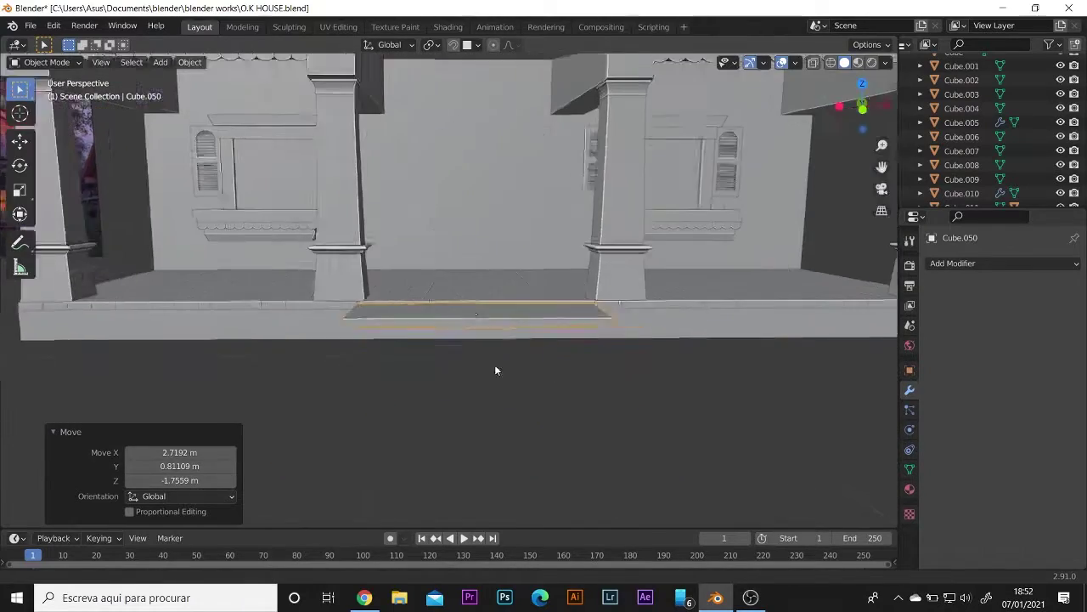
{"action": "key", "text": "g"}
{"action": "key", "text": "z"}
{"action": "left_click", "coordinate": [488, 399]}
{"action": "mouse_move", "coordinate": [488, 400]}
{"action": "middle_mouse_down"}
{"action": "mouse_move", "coordinate": [514, 379]}
{"action": "mouse_move", "coordinate": [516, 334]}
{"action": "middle_mouse_up"}
Shift the slab front-to-back into position before the porch.
{"action": "key", "text": "g"}
{"action": "key", "text": "y"}
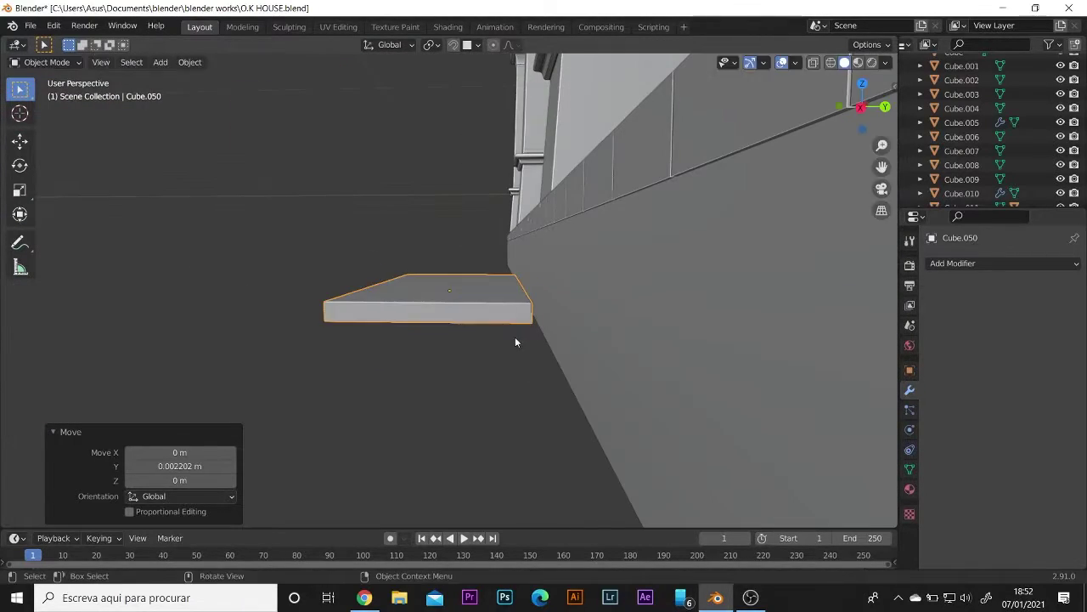
{"action": "left_click", "coordinate": [524, 291]}
{"action": "mouse_move", "coordinate": [524, 291]}
{"action": "middle_mouse_down"}
{"action": "mouse_move", "coordinate": [547, 399]}
{"action": "mouse_move", "coordinate": [511, 384]}
{"action": "middle_mouse_up"}
{"action": "key", "text": "Tab"}
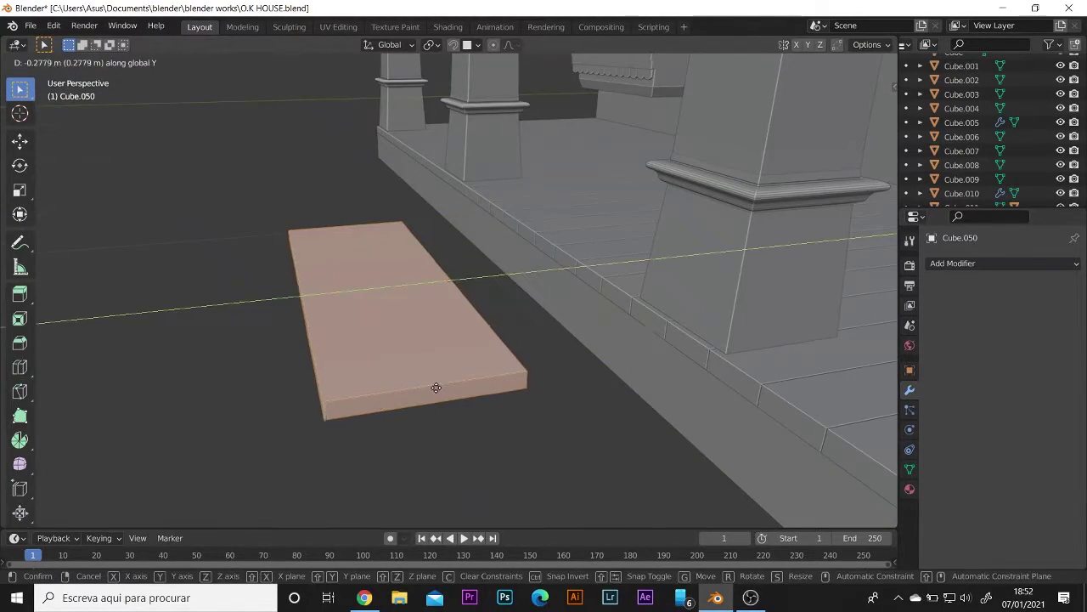
{"action": "left_click", "coordinate": [436, 388]}
{"action": "key", "text": "Tab"}
Narrow the slab's depth into a step and raise it into place.
{"action": "key", "text": "g"}
{"action": "key", "text": "y"}
{"action": "key", "text": "s"}
{"action": "key", "text": "y"}
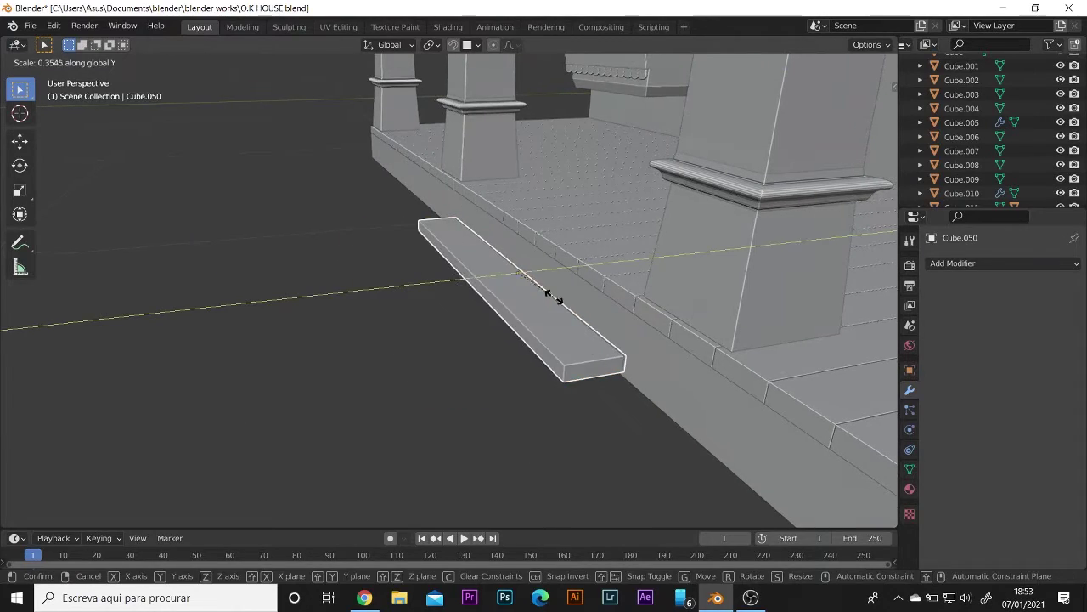
{"action": "left_click", "coordinate": [529, 280]}
{"action": "mouse_move", "coordinate": [529, 280]}
{"action": "middle_mouse_down"}
{"action": "mouse_move", "coordinate": [549, 235]}
{"action": "mouse_move", "coordinate": [448, 290]}
{"action": "mouse_move", "coordinate": [620, 299]}
{"action": "mouse_move", "coordinate": [196, 287]}
{"action": "mouse_move", "coordinate": [225, 262]}
{"action": "middle_mouse_up"}
{"action": "key", "text": "g"}
{"action": "key", "text": "z"}
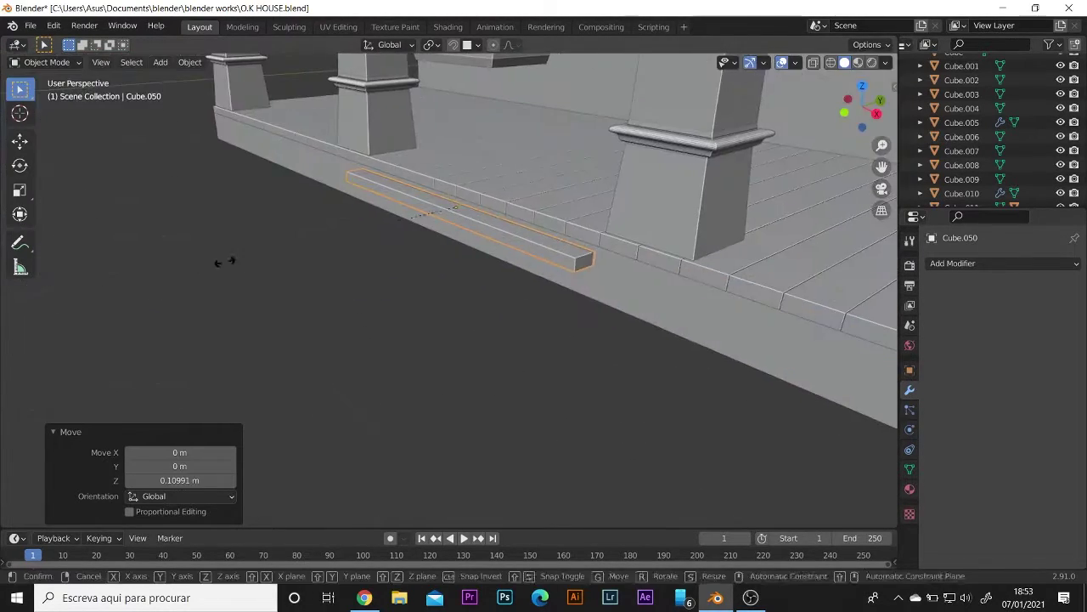
{"action": "left_click", "coordinate": [136, 279]}
{"action": "mouse_move", "coordinate": [136, 279]}
{"action": "middle_mouse_down"}
{"action": "mouse_move", "coordinate": [434, 272]}
{"action": "mouse_move", "coordinate": [417, 325]}
{"action": "mouse_move", "coordinate": [338, 274]}
{"action": "mouse_move", "coordinate": [195, 313]}
{"action": "middle_mouse_up"}
{"action": "left_click", "coordinate": [440, 275]}
Place duplicated steps lower, forming three stacked steps below the porch.
{"action": "left_click", "coordinate": [338, 300]}
{"action": "key", "text": "s"}
{"action": "key", "text": "y"}
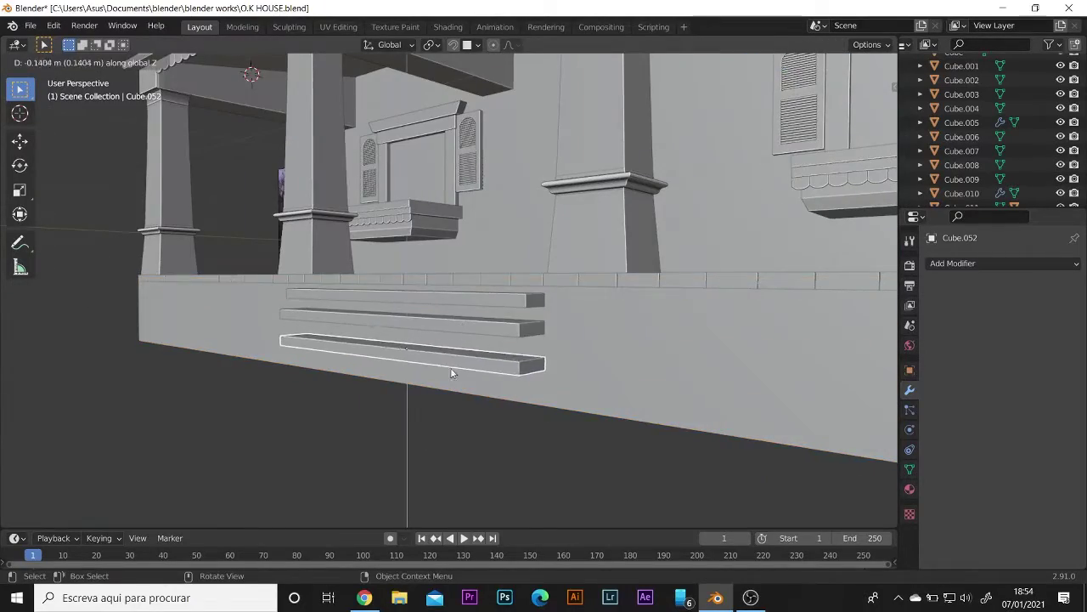
{"action": "left_click", "coordinate": [452, 373]}
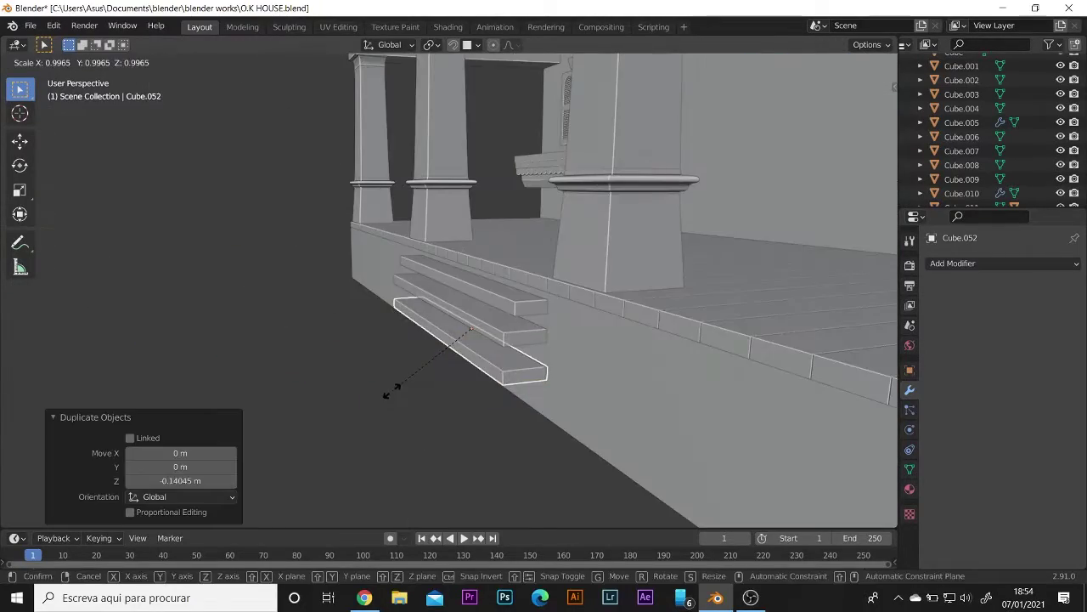
{"action": "mouse_move", "coordinate": [388, 389]}
{"action": "middle_mouse_down"}
{"action": "mouse_move", "coordinate": [468, 427]}
{"action": "mouse_move", "coordinate": [570, 516]}
{"action": "mouse_move", "coordinate": [502, 81]}
{"action": "mouse_move", "coordinate": [375, 263]}
{"action": "mouse_move", "coordinate": [342, 179]}
{"action": "mouse_move", "coordinate": [330, 275]}
{"action": "middle_mouse_up"}
{"action": "scroll", "coordinate": [375, 264], "scroll_direction": "down", "scroll_amount": 4}
{"action": "scroll", "coordinate": [329, 274], "scroll_direction": "up", "scroll_amount": 5}
{"action": "mouse_move", "coordinate": [420, 226]}
{"action": "middle_mouse_down"}
{"action": "mouse_move", "coordinate": [430, 246]}
{"action": "mouse_move", "coordinate": [406, 210]}
{"action": "mouse_move", "coordinate": [314, 224]}
{"action": "mouse_move", "coordinate": [451, 194]}
{"action": "middle_mouse_up"}
Duplicate the top step into thin upright support Cube.053, stretched 4.015 in Z.
{"action": "left_click", "coordinate": [424, 188]}
{"action": "key", "text": "shift+d"}
{"action": "key", "text": "s"}
{"action": "left_click", "coordinate": [436, 189]}
{"action": "key", "text": "s"}
{"action": "key", "text": "z"}
{"action": "left_click", "coordinate": [493, 357]}
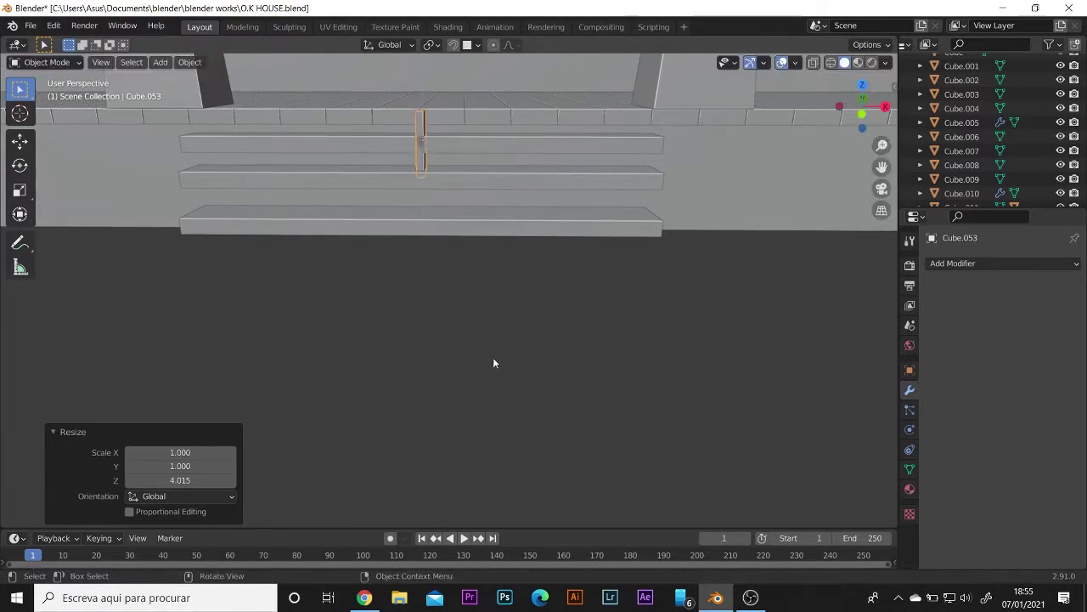
{"action": "mouse_move", "coordinate": [492, 357]}
{"action": "middle_mouse_down"}
{"action": "mouse_move", "coordinate": [449, 312]}
{"action": "mouse_move", "coordinate": [515, 213]}
{"action": "mouse_move", "coordinate": [440, 308]}
{"action": "mouse_move", "coordinate": [538, 288]}
{"action": "middle_mouse_up"}
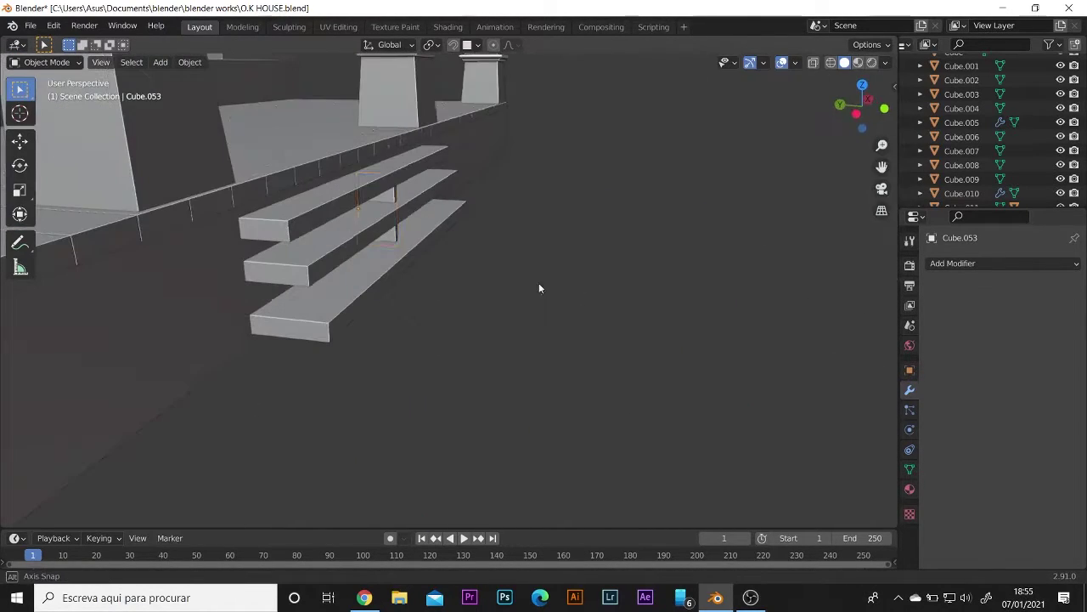
{"action": "right_click", "coordinate": [490, 238]}
{"action": "mouse_move", "coordinate": [490, 238]}
{"action": "middle_mouse_down"}
{"action": "mouse_move", "coordinate": [338, 274]}
{"action": "mouse_move", "coordinate": [420, 248]}
{"action": "middle_mouse_up"}
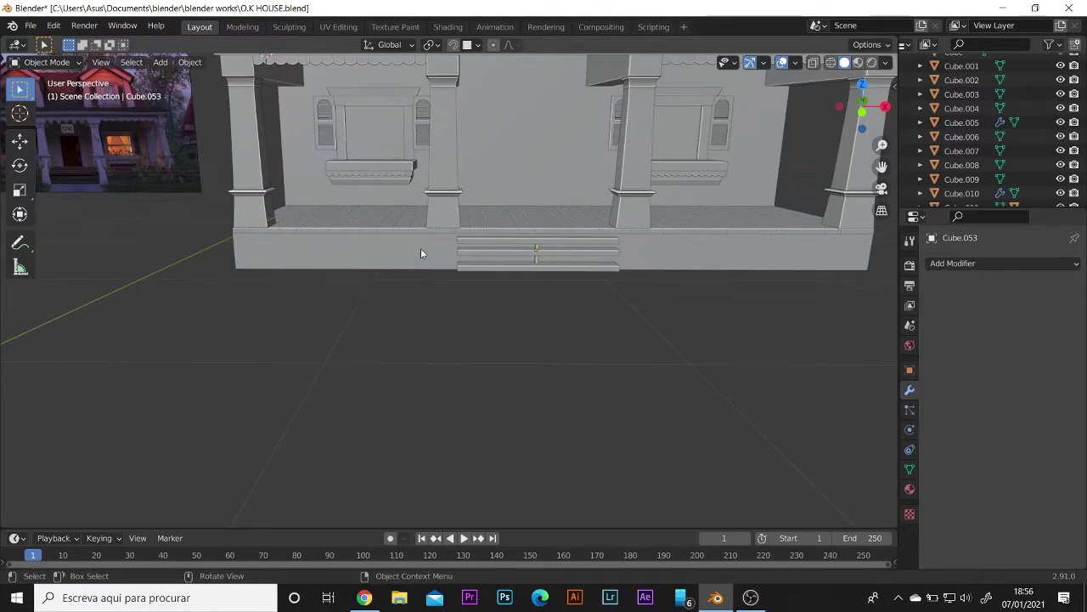
Select the front steps and widen them.
{"action": "scroll", "coordinate": [421, 248], "scroll_direction": "up", "scroll_amount": 2}
{"action": "left_click", "coordinate": [472, 204]}
{"action": "left_click", "coordinate": [496, 211], "text": "shift"}
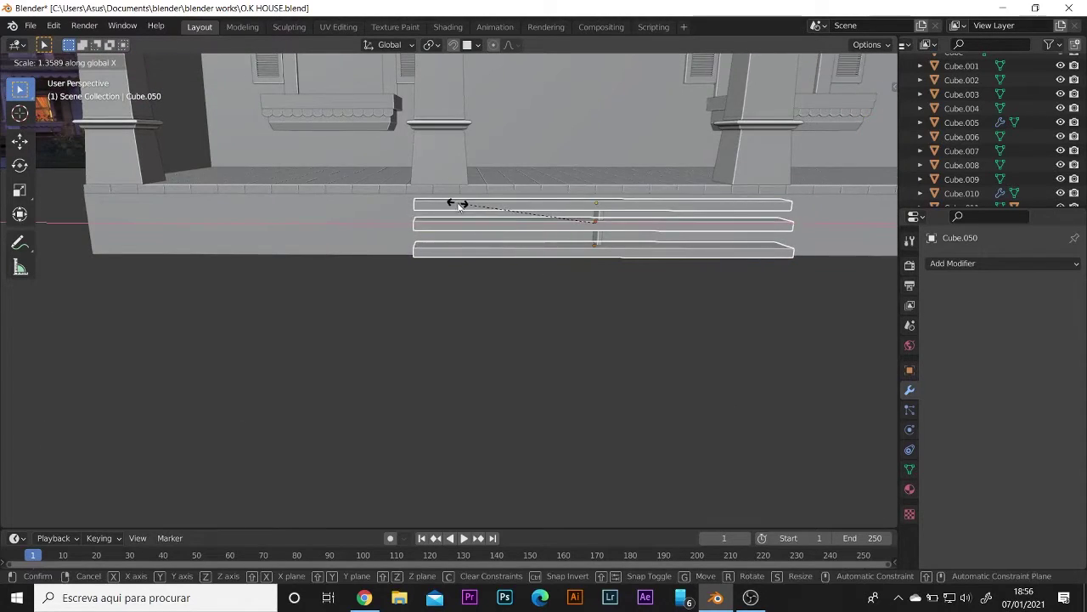
{"action": "scroll", "coordinate": [487, 277], "scroll_direction": "down", "scroll_amount": 5}
{"action": "key", "text": "shift+a"}
{"action": "left_click", "coordinate": [486, 308]}
Add a new cube at the porch corner and shrink it small.
{"action": "key", "text": "g"}
{"action": "key", "text": "z"}
{"action": "left_click", "coordinate": [353, 238]}
{"action": "key", "text": "s"}
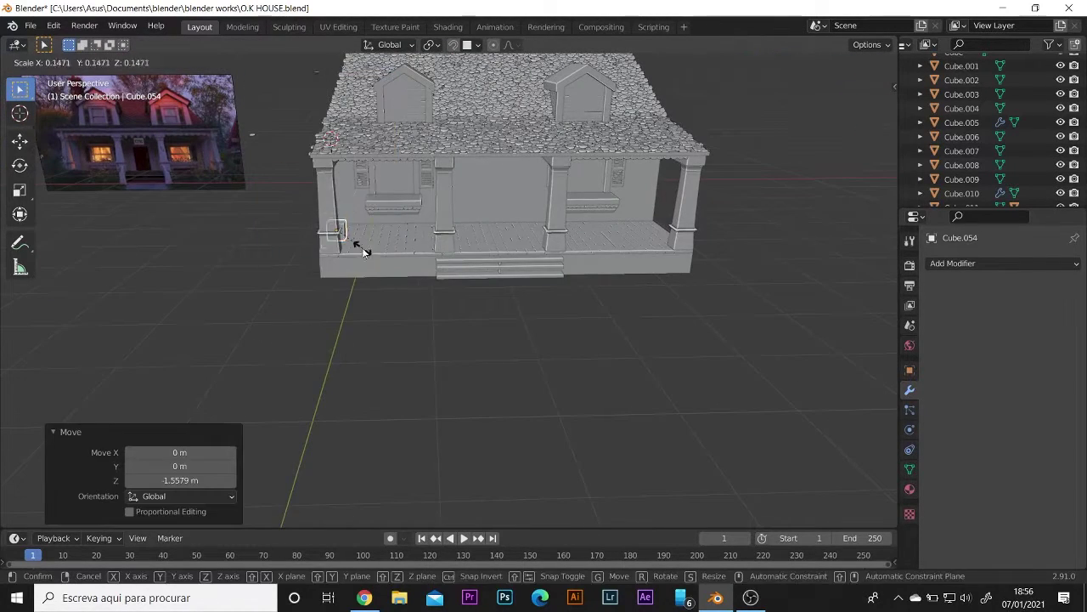
{"action": "left_click", "coordinate": [362, 252]}
{"action": "mouse_move", "coordinate": [363, 251]}
{"action": "middle_mouse_down"}
{"action": "mouse_move", "coordinate": [362, 298]}
{"action": "mouse_move", "coordinate": [493, 244]}
{"action": "mouse_move", "coordinate": [400, 280]}
{"action": "middle_mouse_up"}
Add a plane and enlarge it into a ground surface under the house.
{"action": "key", "text": "shift+a"}
{"action": "left_click", "coordinate": [398, 283]}
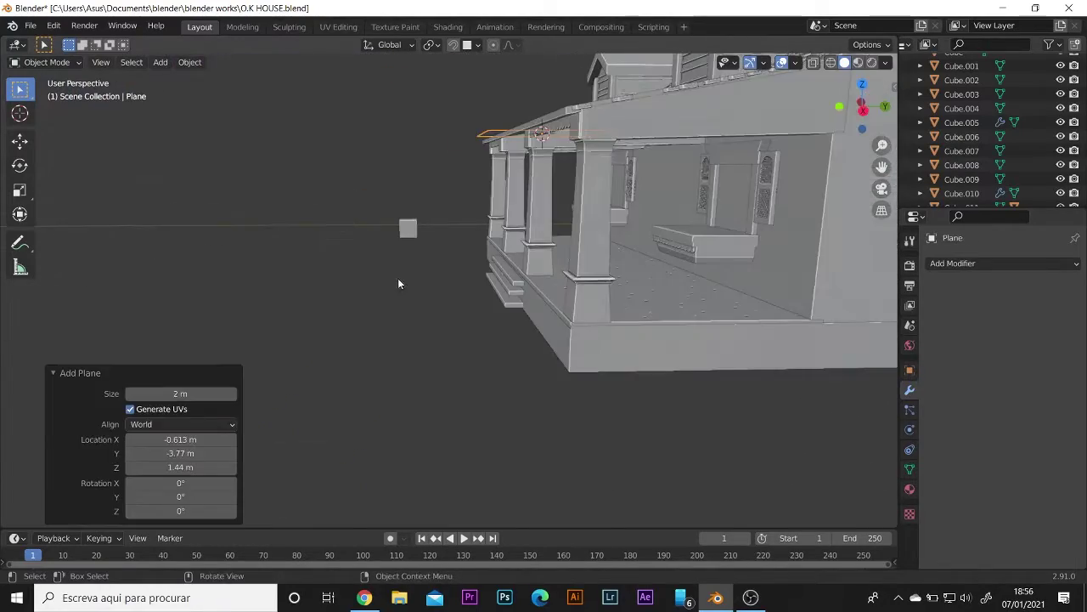
{"action": "key", "text": "g"}
{"action": "key", "text": "x"}
{"action": "left_click", "coordinate": [305, 305]}
{"action": "mouse_move", "coordinate": [305, 304]}
{"action": "middle_mouse_down"}
{"action": "mouse_move", "coordinate": [151, 309]}
{"action": "mouse_move", "coordinate": [493, 298]}
{"action": "middle_mouse_up"}
{"action": "scroll", "coordinate": [494, 298], "scroll_direction": "up", "scroll_amount": 2}
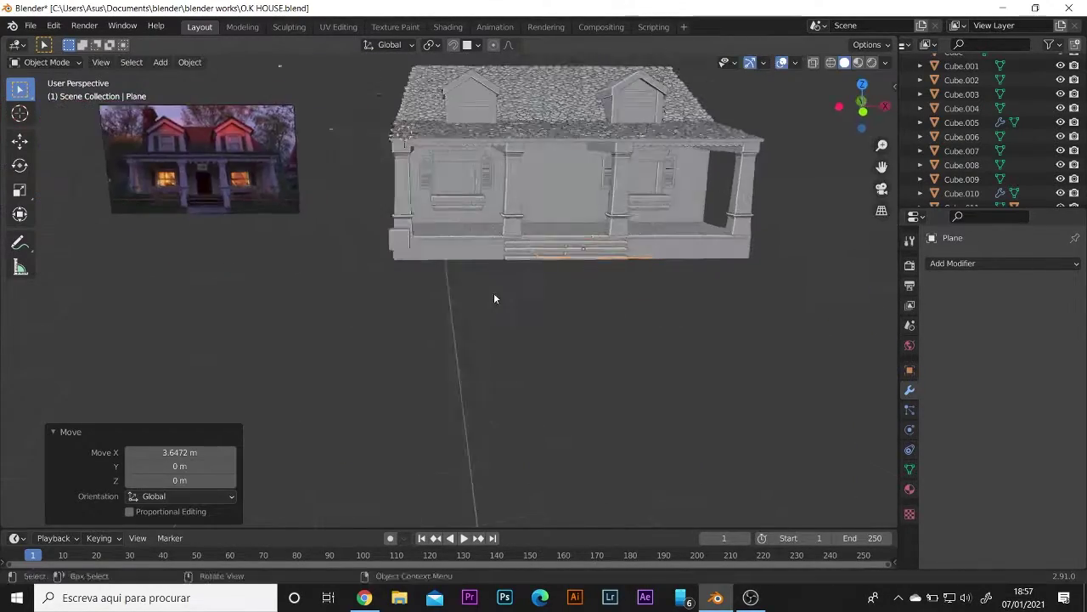
{"action": "key", "text": "s"}
{"action": "left_click", "coordinate": [520, 377]}
{"action": "mouse_move", "coordinate": [520, 377]}
{"action": "middle_mouse_down"}
{"action": "mouse_move", "coordinate": [545, 293]}
{"action": "mouse_move", "coordinate": [227, 252]}
{"action": "mouse_move", "coordinate": [280, 308]}
{"action": "mouse_move", "coordinate": [274, 252]}
{"action": "middle_mouse_up"}
Lower small cube Cube.054 onto the ground before the front steps.
{"action": "left_click", "coordinate": [227, 251]}
{"action": "left_click", "coordinate": [282, 248]}
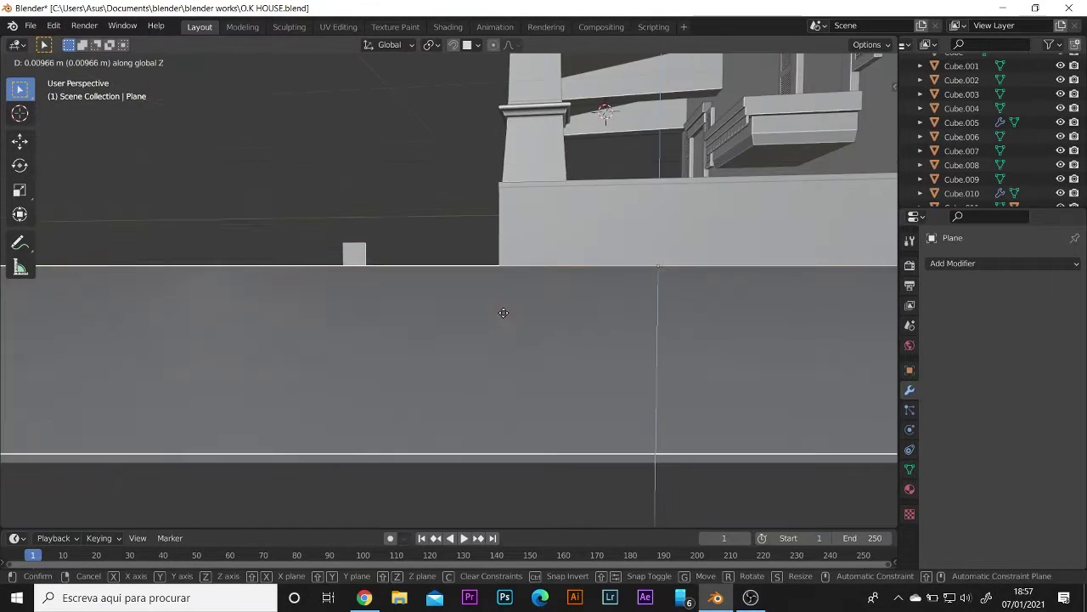
{"action": "mouse_move", "coordinate": [503, 309]}
{"action": "middle_mouse_down"}
{"action": "mouse_move", "coordinate": [394, 327]}
{"action": "mouse_move", "coordinate": [476, 299]}
{"action": "middle_mouse_up"}
Taper the small cube's top to 0.67, then collapse it into a pointed newel post.
{"action": "key", "text": "KP_Decimal"}
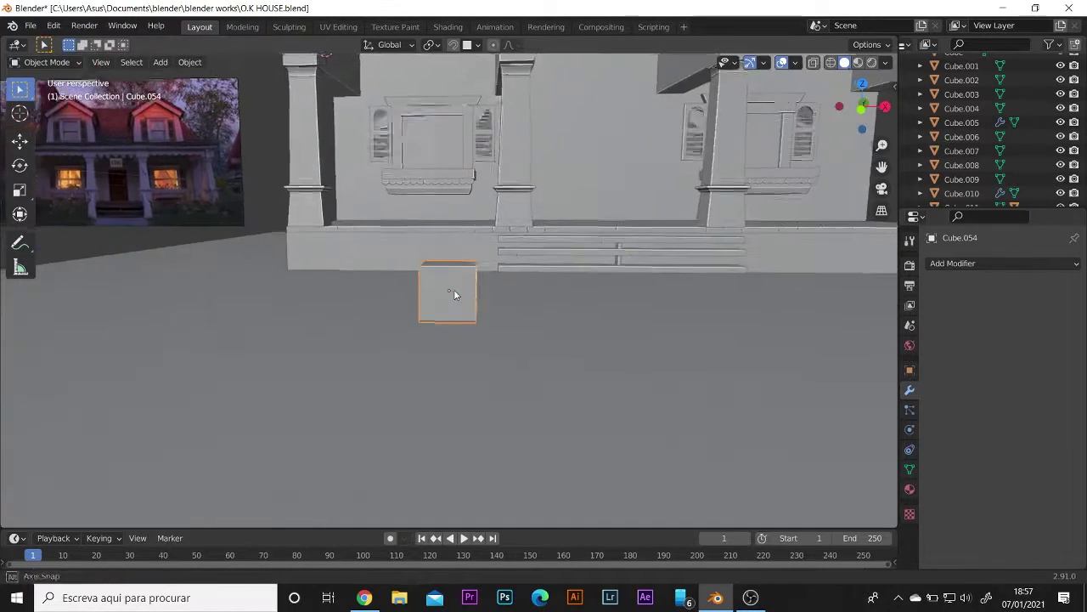
{"action": "key", "text": "Tab"}
{"action": "left_click", "coordinate": [451, 265]}
{"action": "type", "text": "s.67"}
{"action": "key", "text": "Return"}
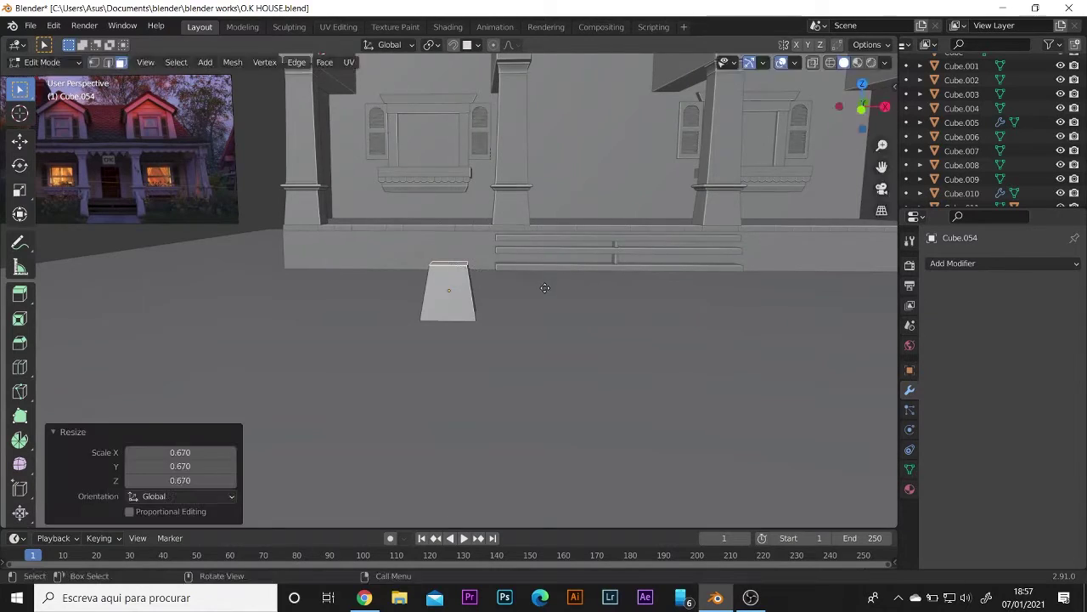
{"action": "key", "text": "Return"}
{"action": "middle_click_drag", "start_coordinate": [530, 276], "coordinate": [459, 327]}
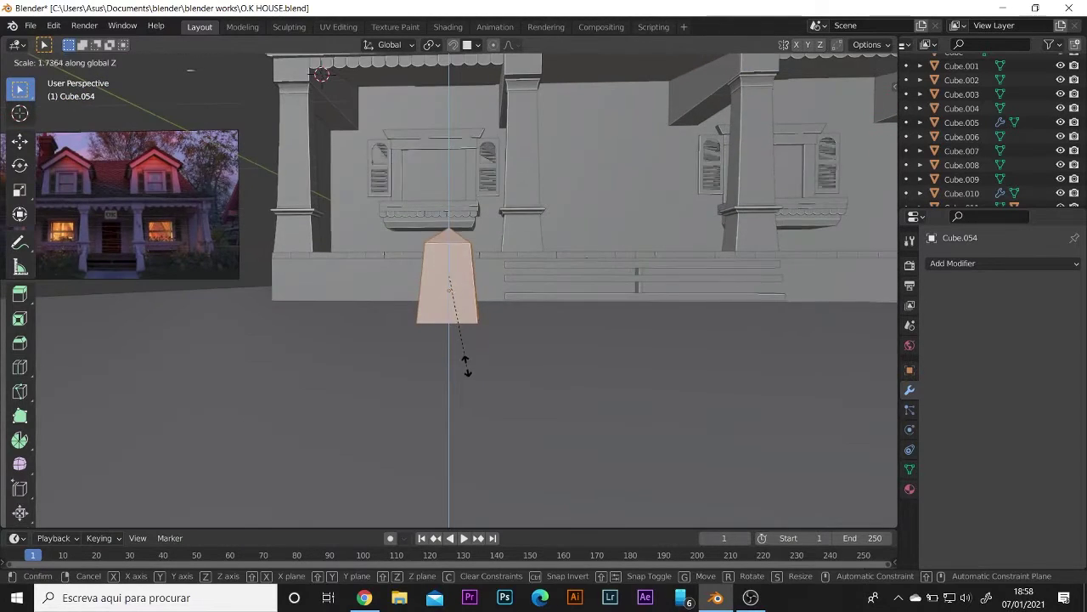
{"action": "left_click", "coordinate": [466, 364]}
{"action": "key", "text": "Tab"}
Move the newel post along Y so it stands beside the steps.
{"action": "middle_click_drag", "start_coordinate": [465, 363], "coordinate": [400, 364]}
{"action": "key", "text": "g"}
{"action": "key", "text": "y"}
{"action": "left_click", "coordinate": [577, 292]}
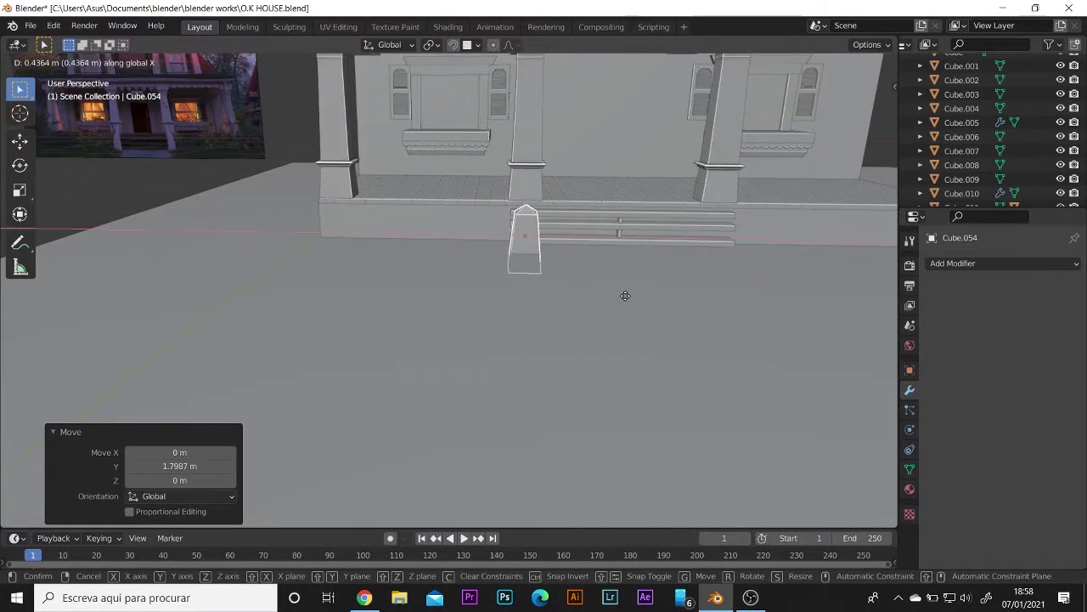
{"action": "left_click", "coordinate": [626, 296]}
Resize the bottom step's front-back depth along Y.
{"action": "mouse_move", "coordinate": [625, 296]}
{"action": "middle_mouse_down"}
{"action": "mouse_move", "coordinate": [307, 257]}
{"action": "mouse_move", "coordinate": [575, 298]}
{"action": "middle_mouse_up"}
{"action": "left_click", "coordinate": [575, 298]}
{"action": "key", "text": "s"}
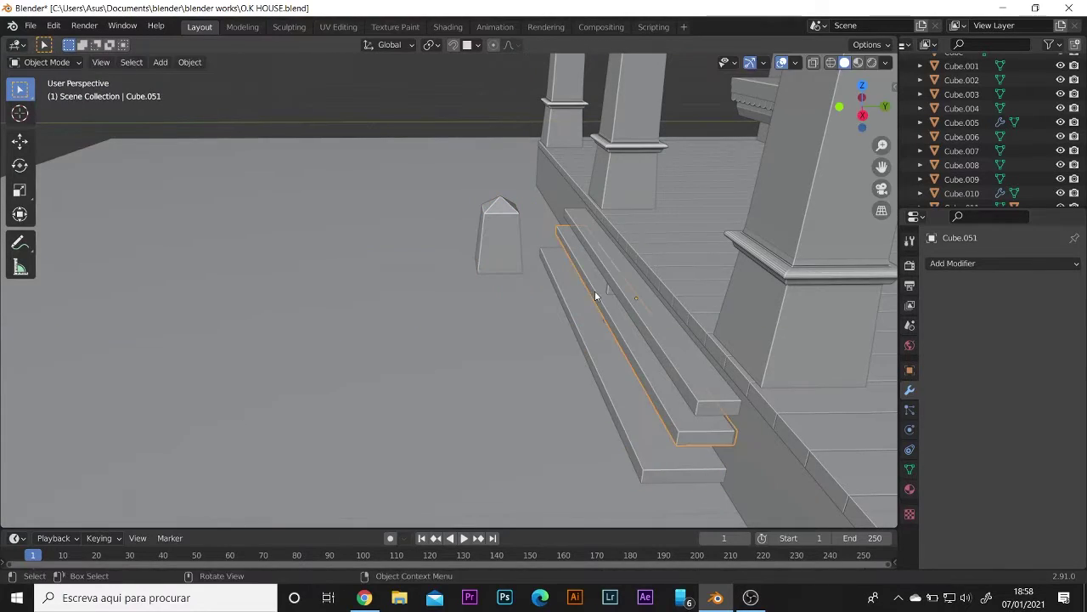
{"action": "left_click", "coordinate": [595, 320]}
{"action": "key", "text": "s"}
{"action": "key", "text": "y"}
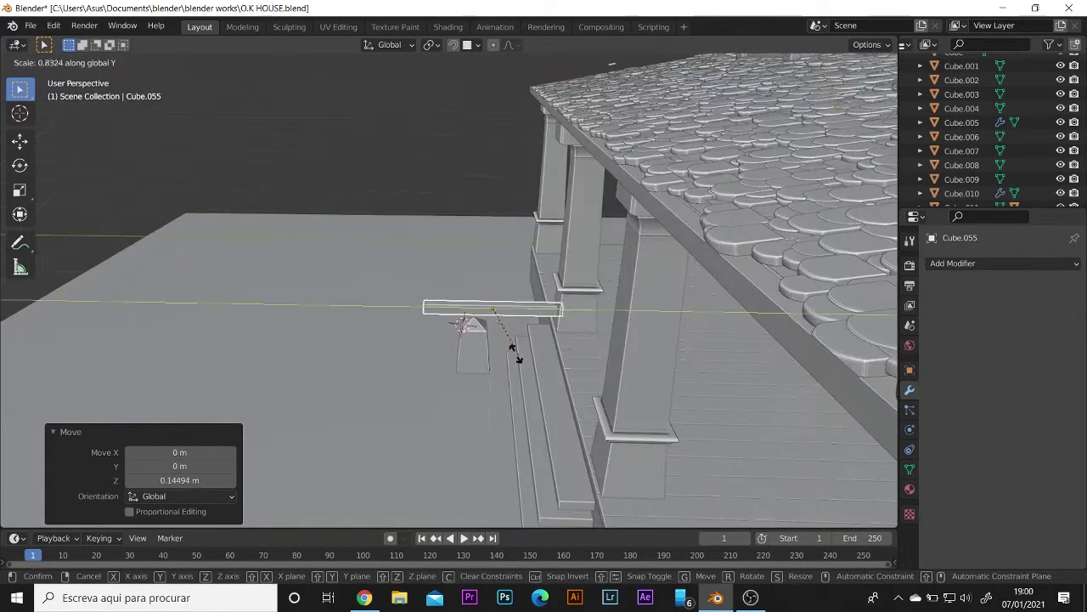
Rotate the rail to lie horizontal, cancelling a further rotation of the duplicate.
{"action": "key", "text": "Return"}
{"action": "key", "text": "r"}
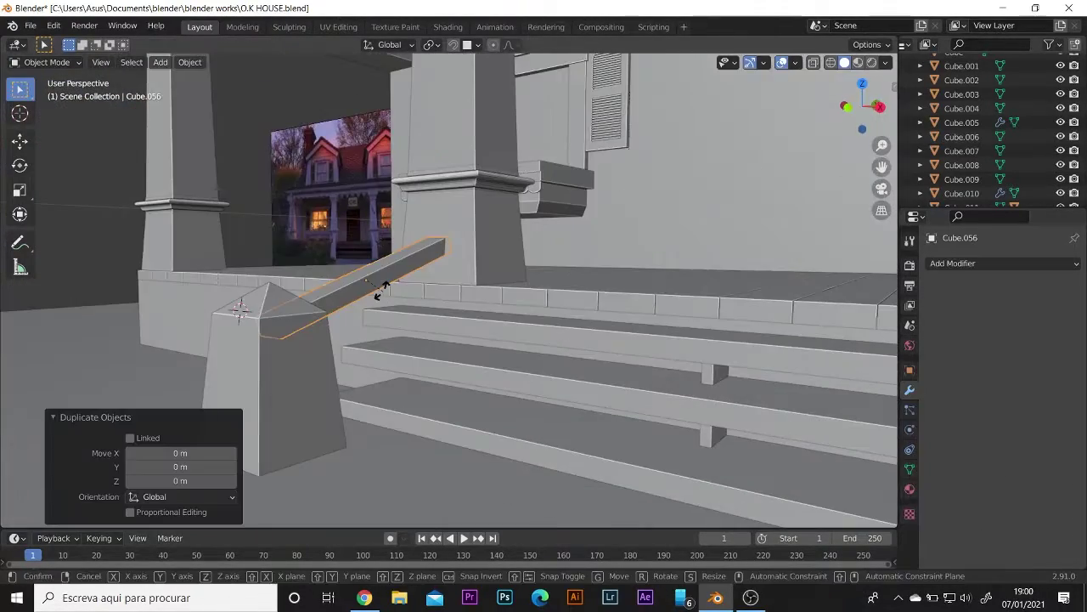
{"action": "key", "text": "Escape"}
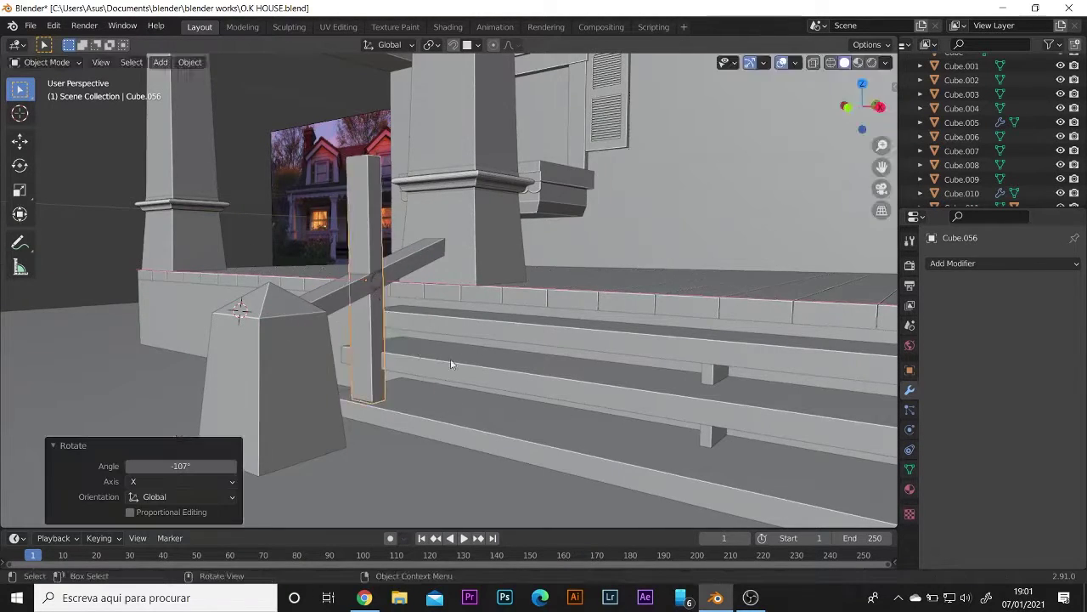